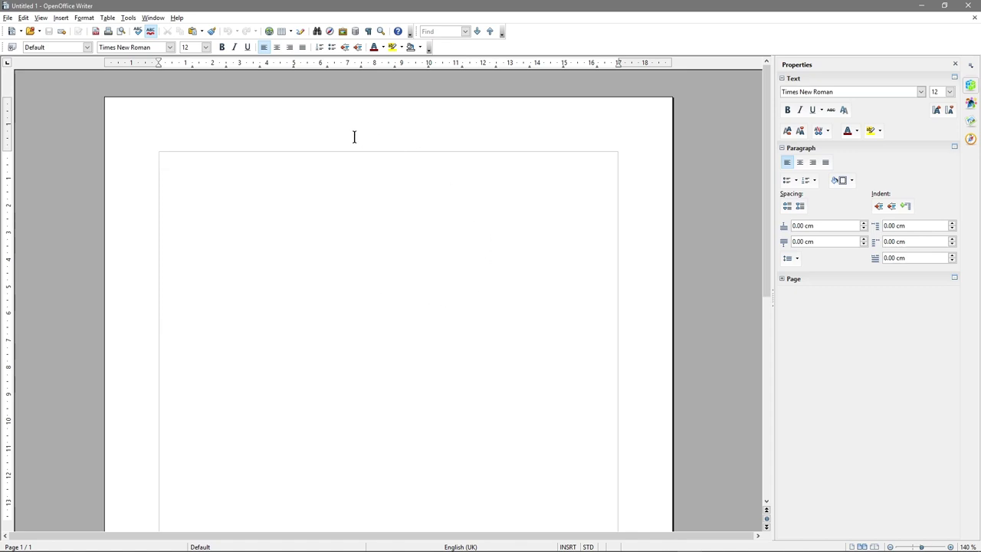
Step: Save the blank document as ODF Text 'letterhead-master-template-01' in the tutorial folder
left_click(6, 19)
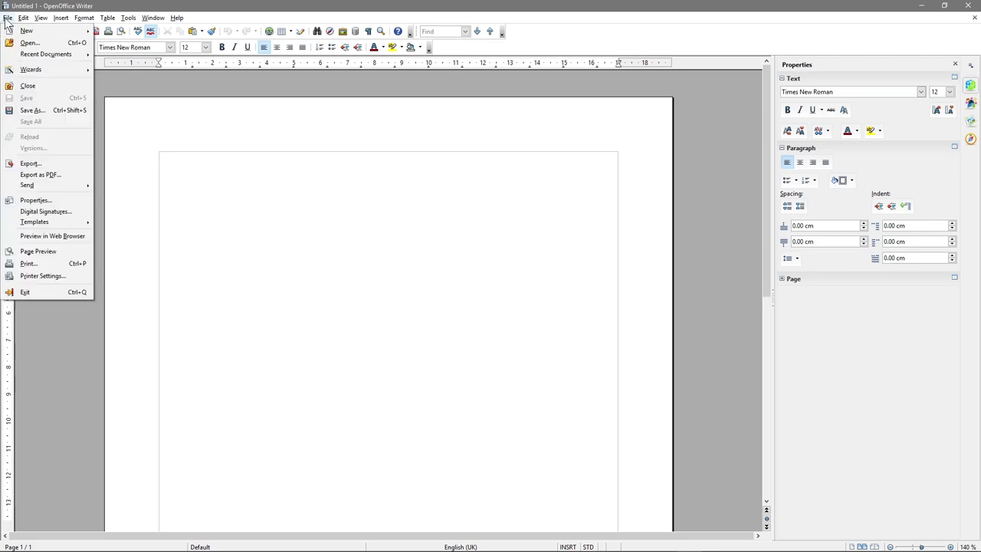
left_click(33, 112)
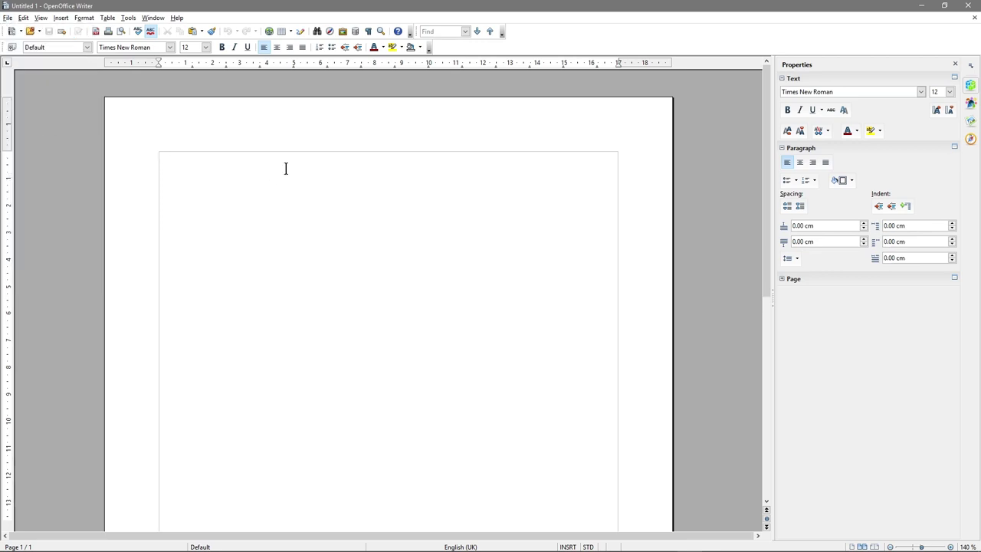
left_click(117, 235)
key("ctrl+a")
type("letterhead-master-template-01")
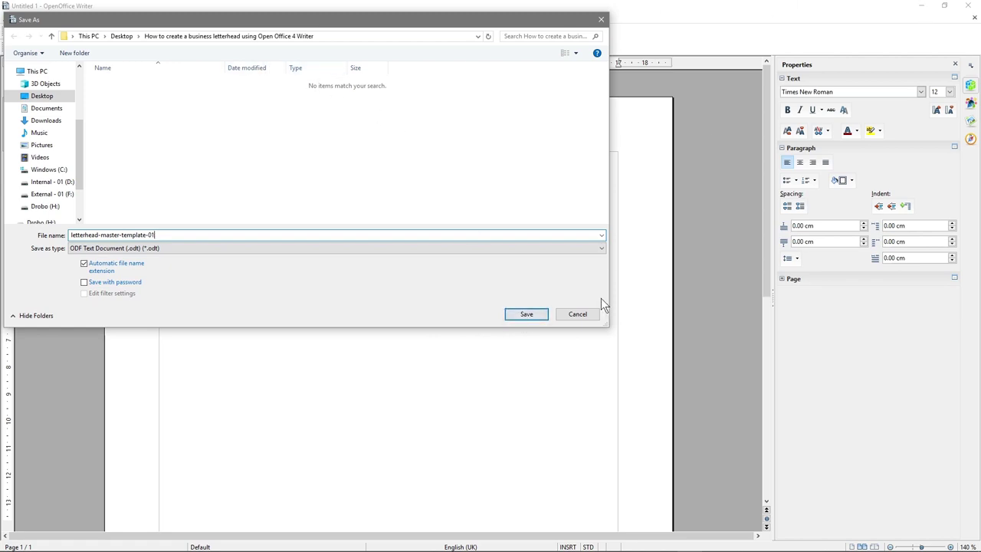
left_click(526, 314)
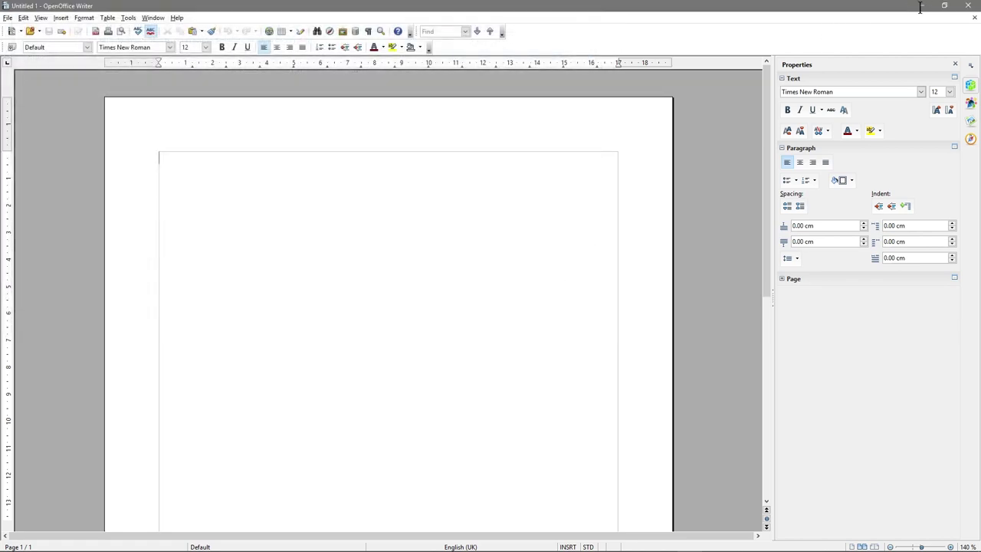
left_click(920, 8)
double_click(950, 19)
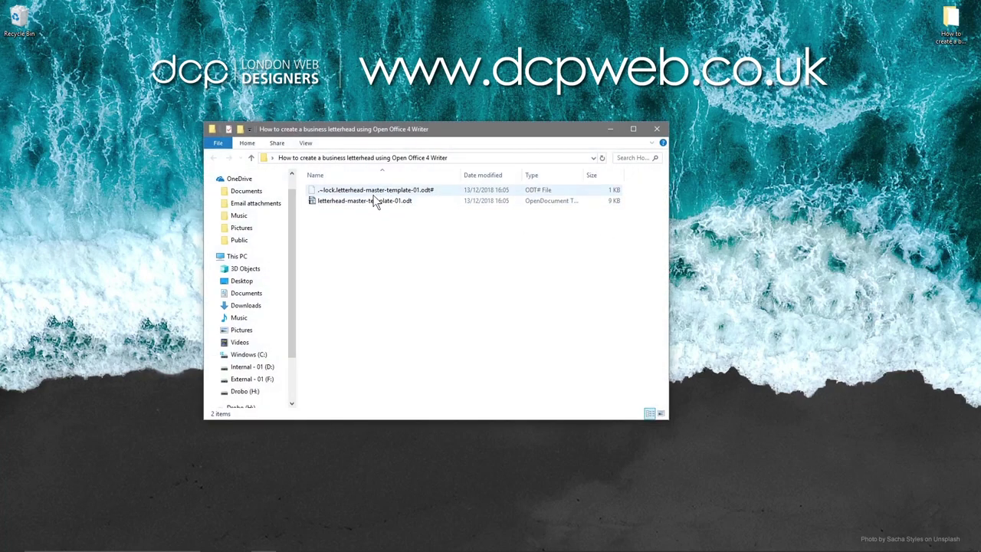
left_click(657, 129)
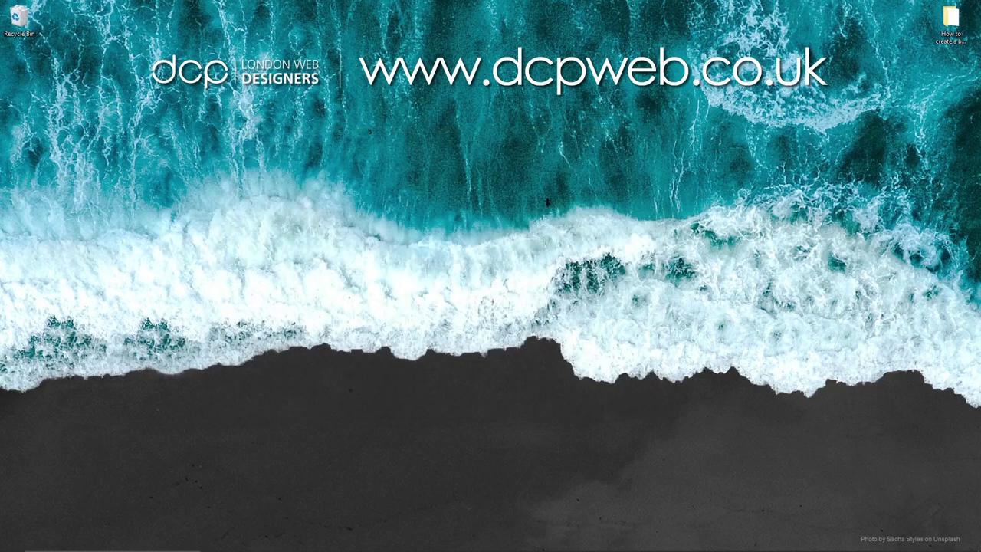
left_click(689, 542)
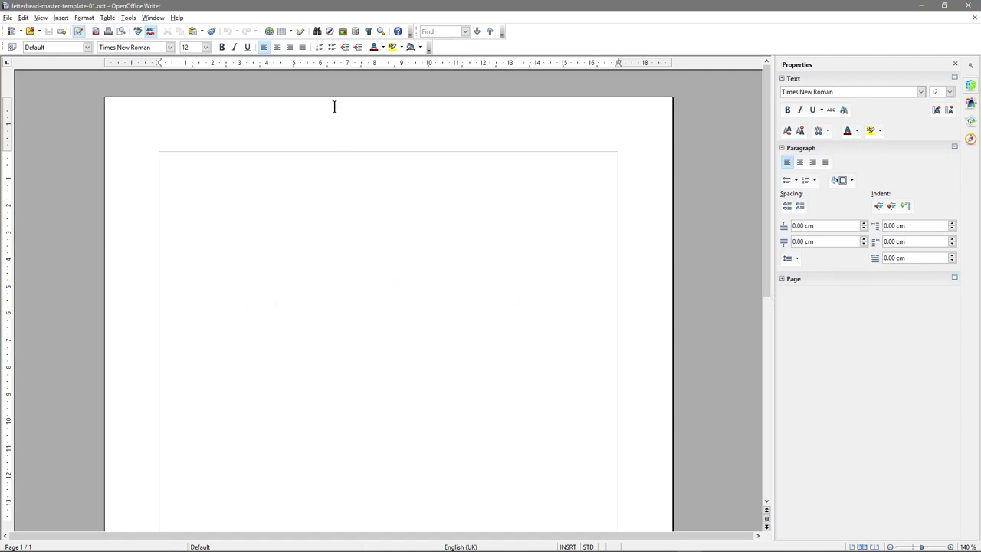
left_click(772, 298)
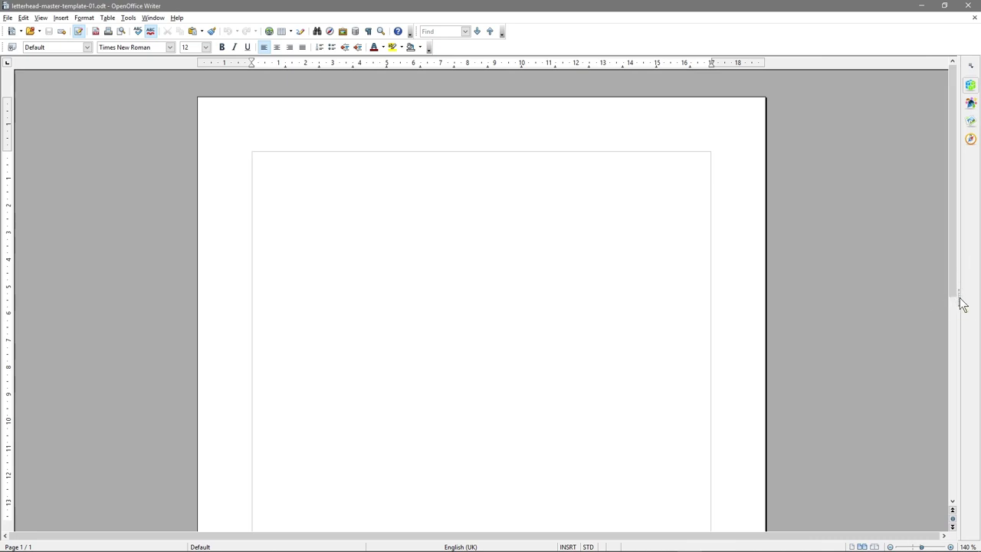
left_click(959, 298)
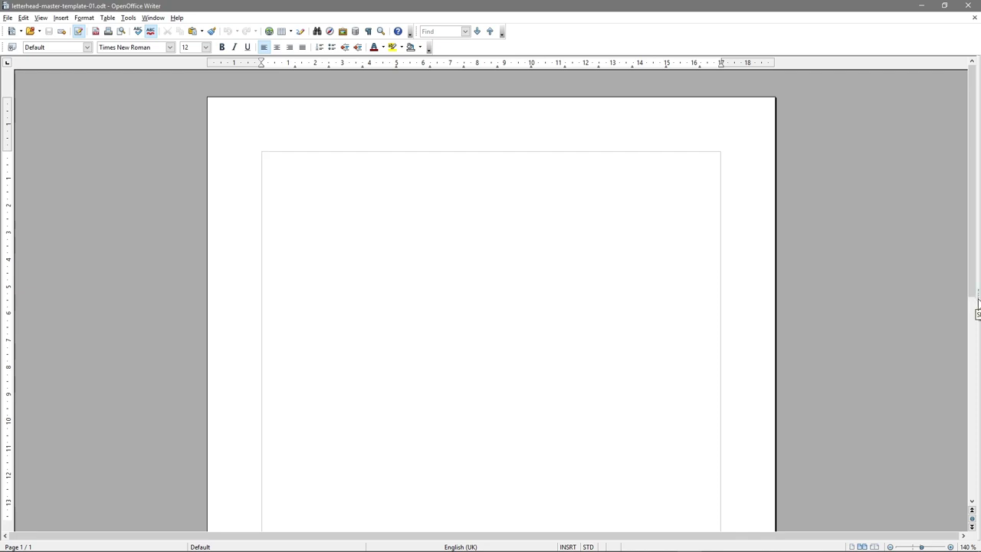
left_click(977, 305)
left_click_drag(959, 304, 766, 299)
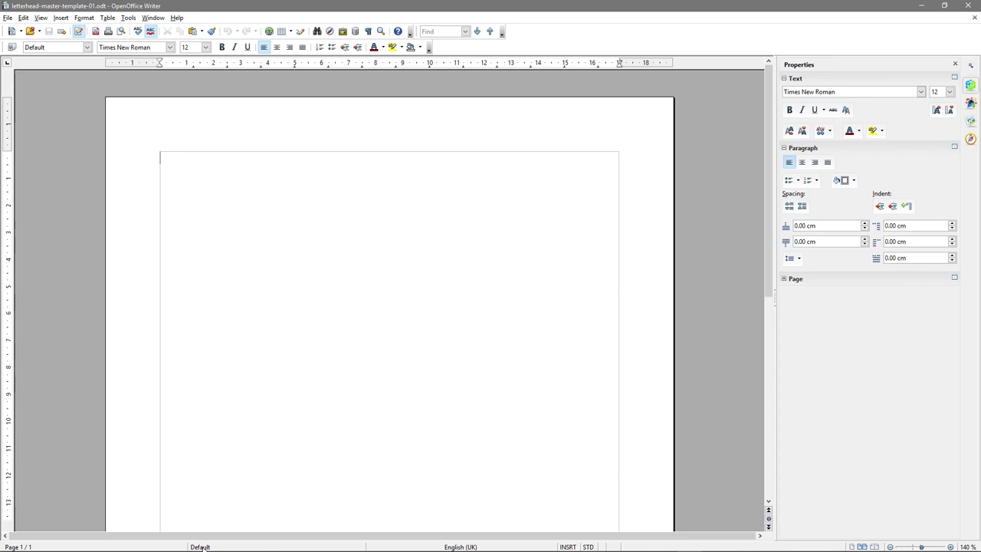
Step: Change the page style's left, right, top and bottom margins from 2 cm to 1 cm, then save
mouse_move(223, 548)
left_click(85, 18)
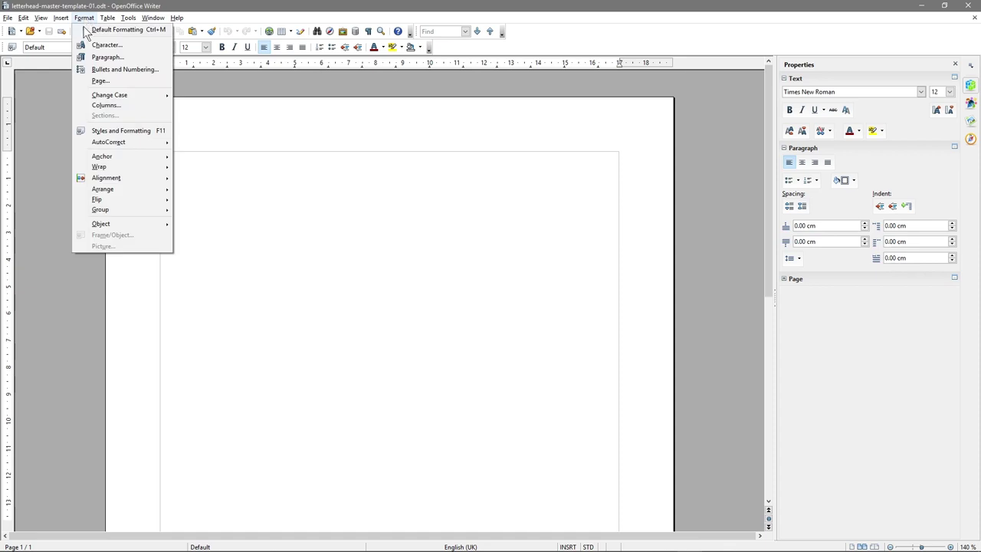
left_click(97, 84)
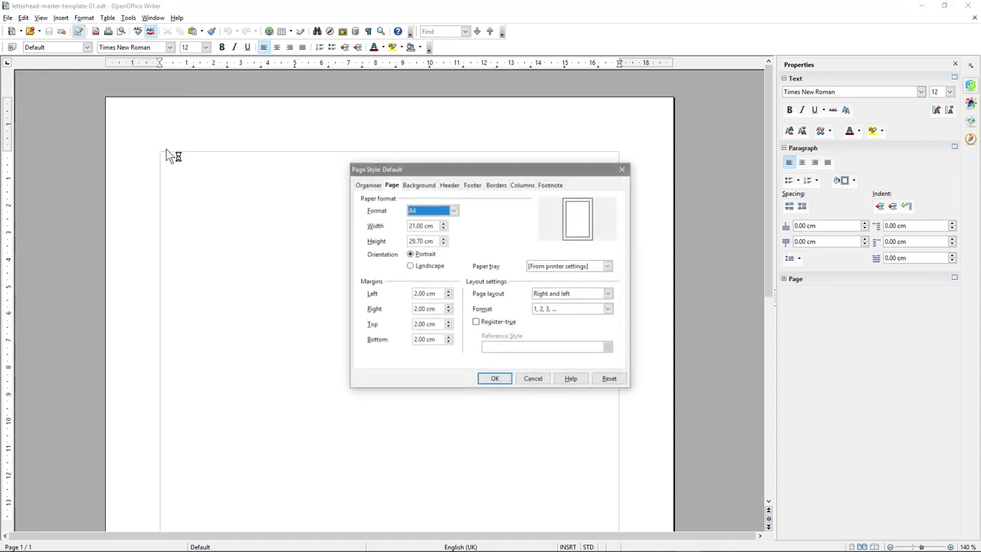
left_click(365, 187)
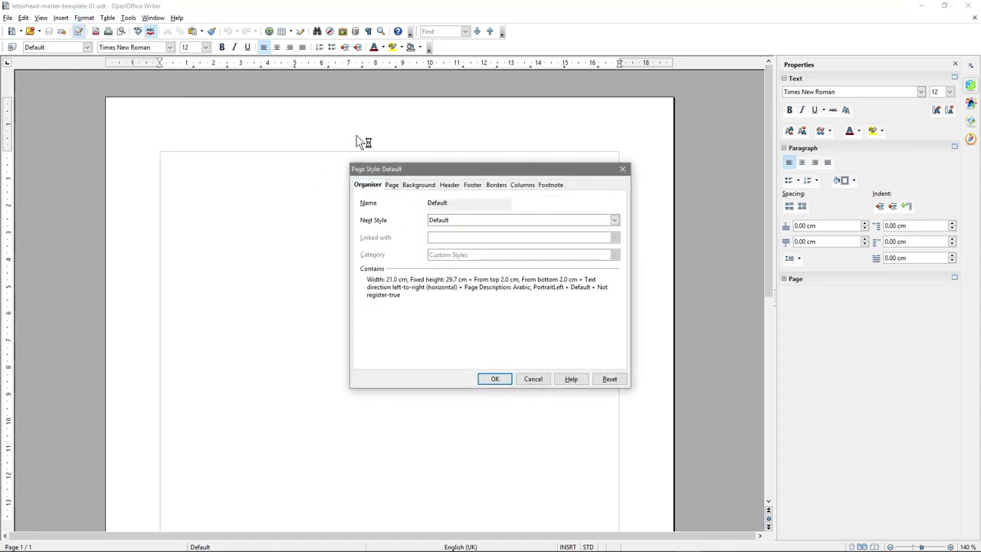
left_click(392, 187)
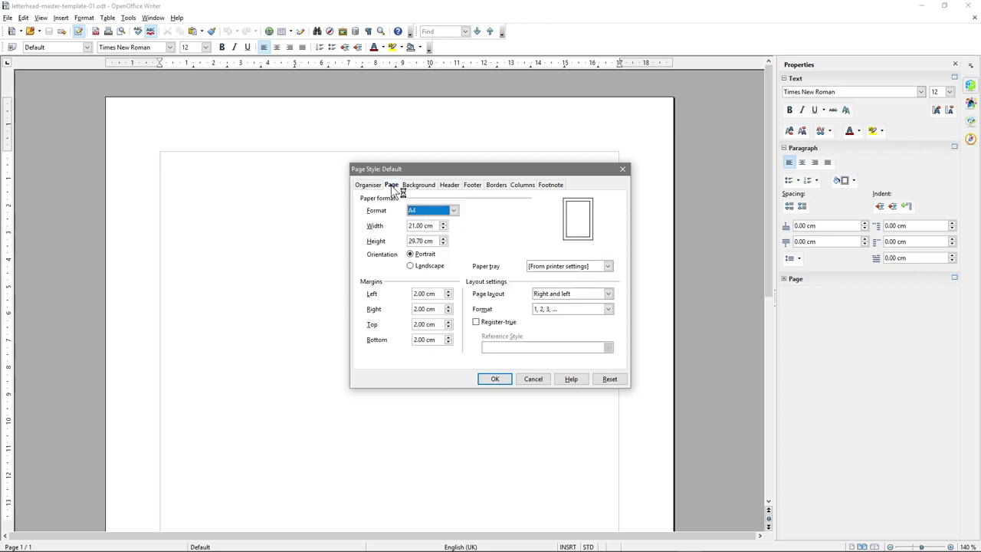
left_click_drag(410, 294, 419, 293)
key("Left")
key("Delete")
type("1")
left_click_drag(420, 309, 412, 310)
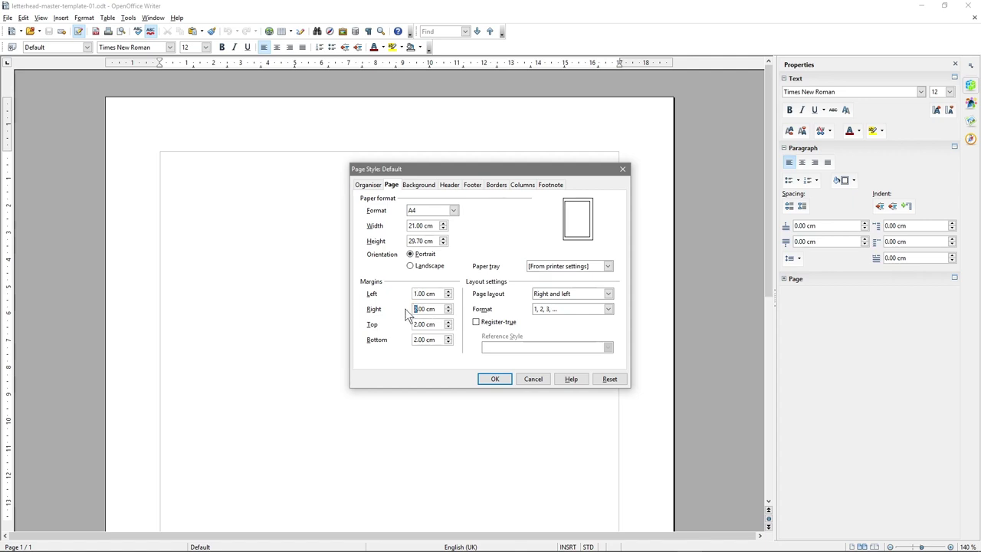
type("1")
left_click(414, 324)
left_click_drag(420, 340, 413, 340)
type("1")
left_click(495, 379)
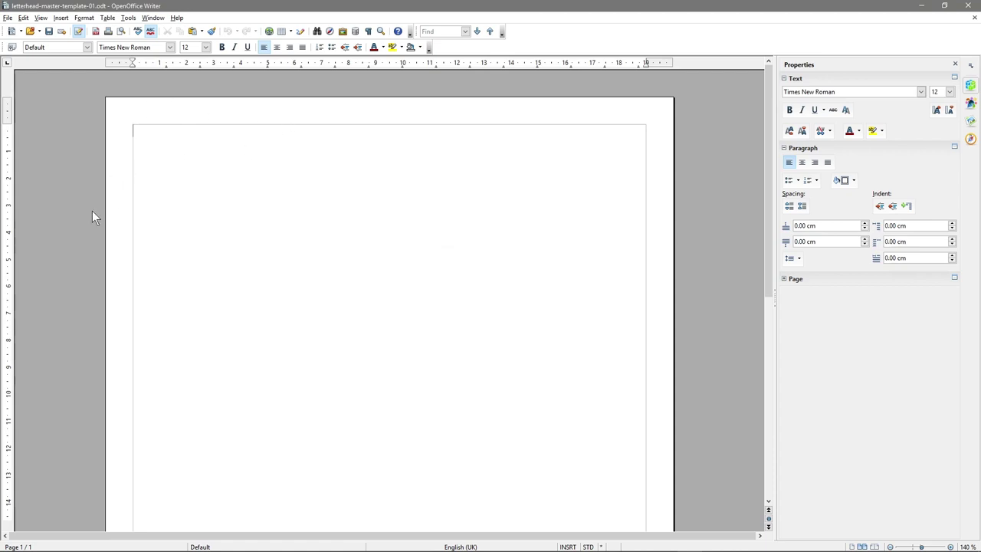
left_click(50, 31)
Step: Insert a manual page break with the Default style for the next page, then return to page 1
left_click(65, 18)
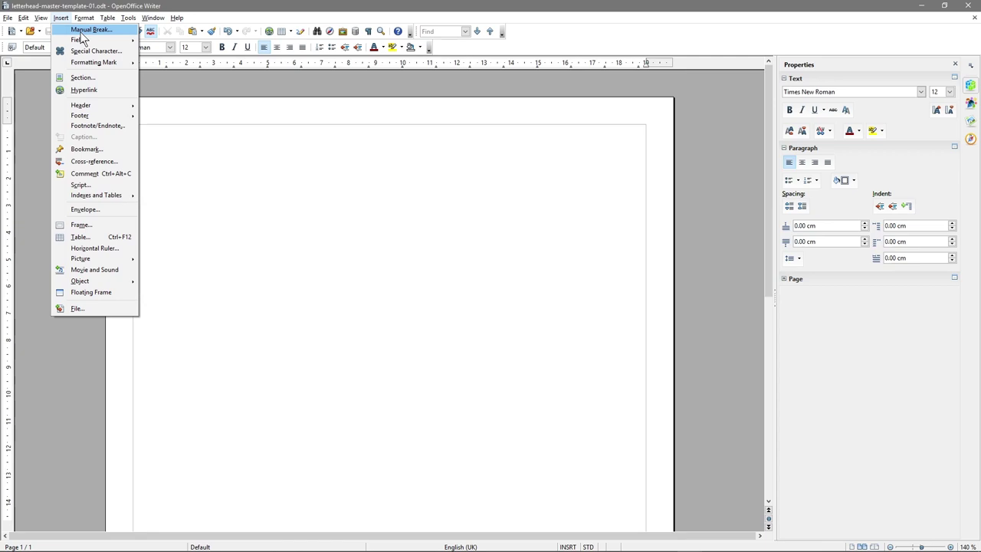
left_click(82, 33)
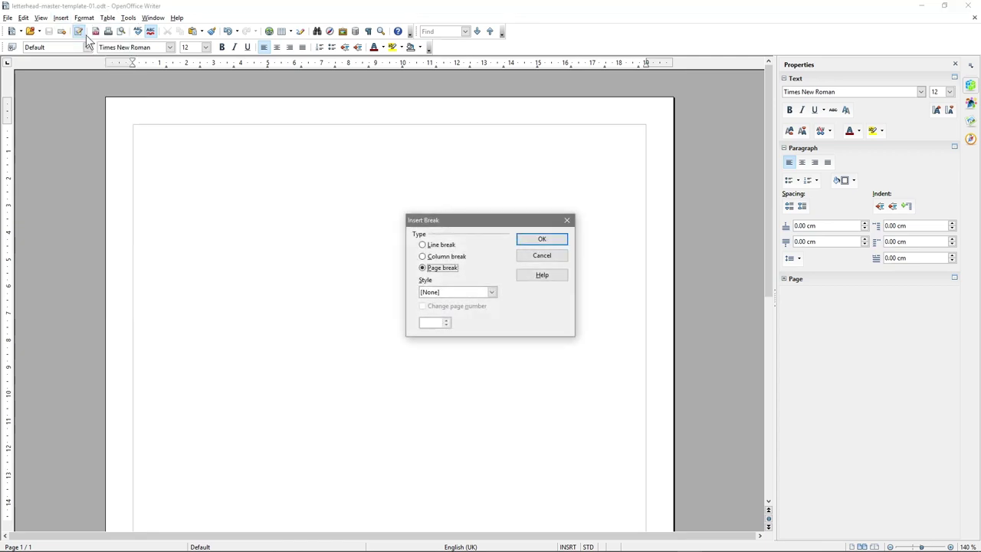
left_click(431, 292)
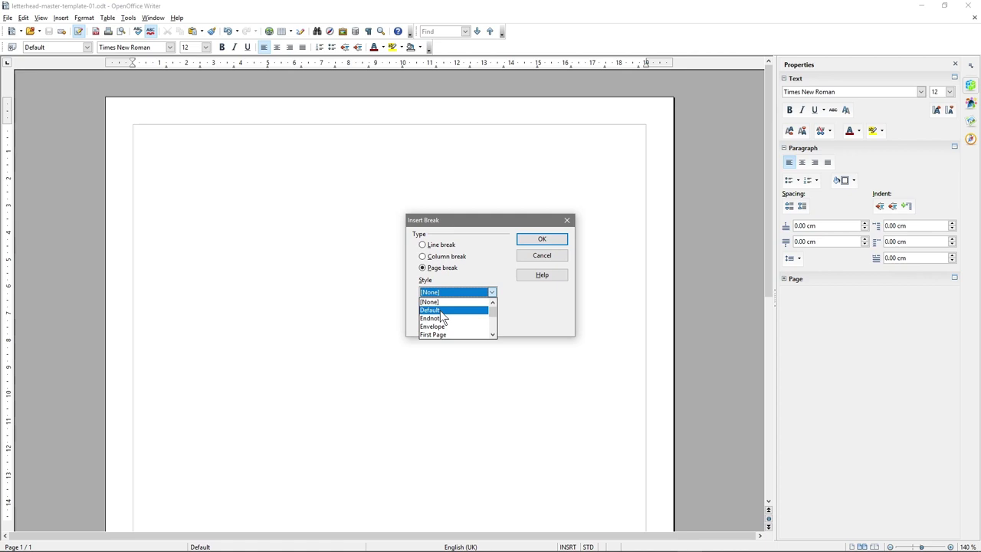
left_click(436, 310)
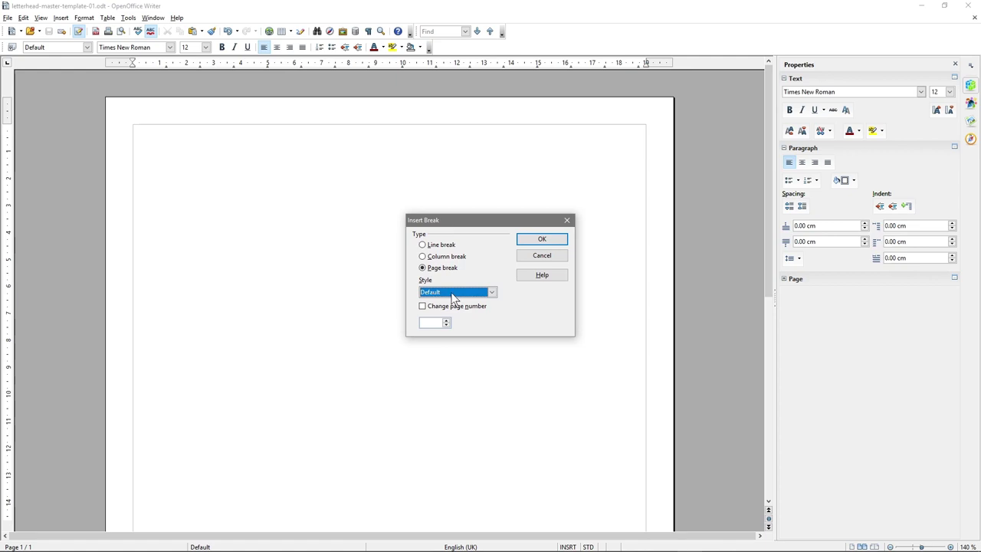
left_click(541, 239)
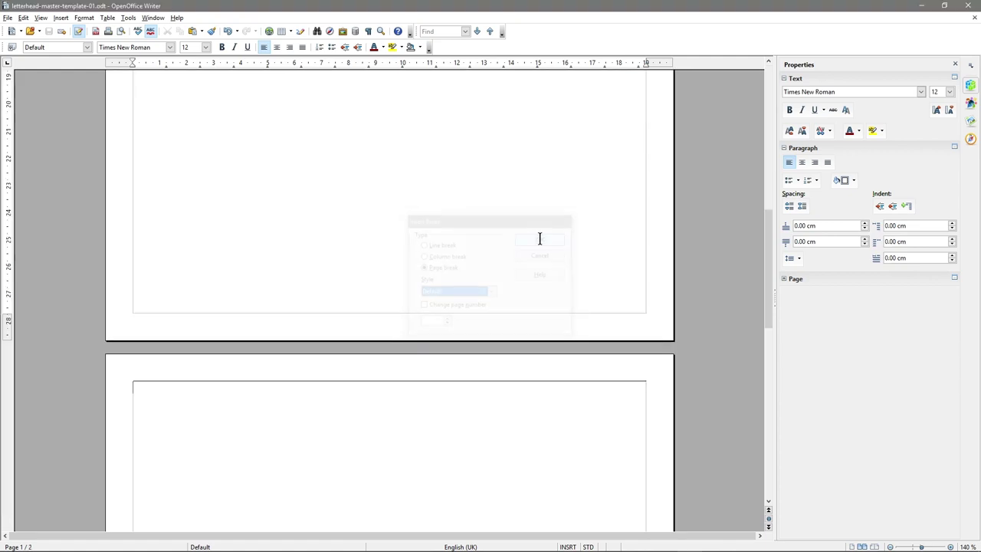
scroll(197, 395, "down", 6)
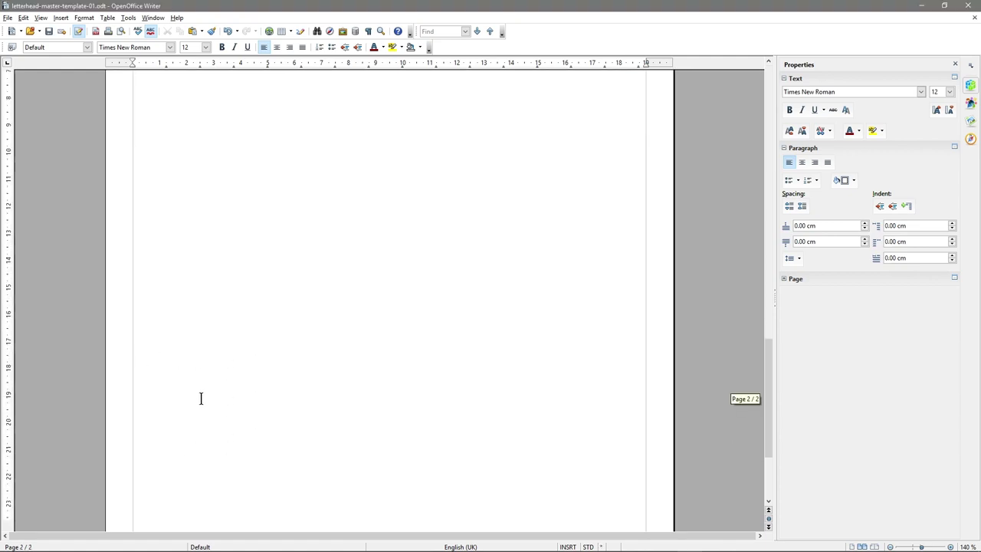
scroll(206, 386, "up", 3)
scroll(206, 385, "up", 9)
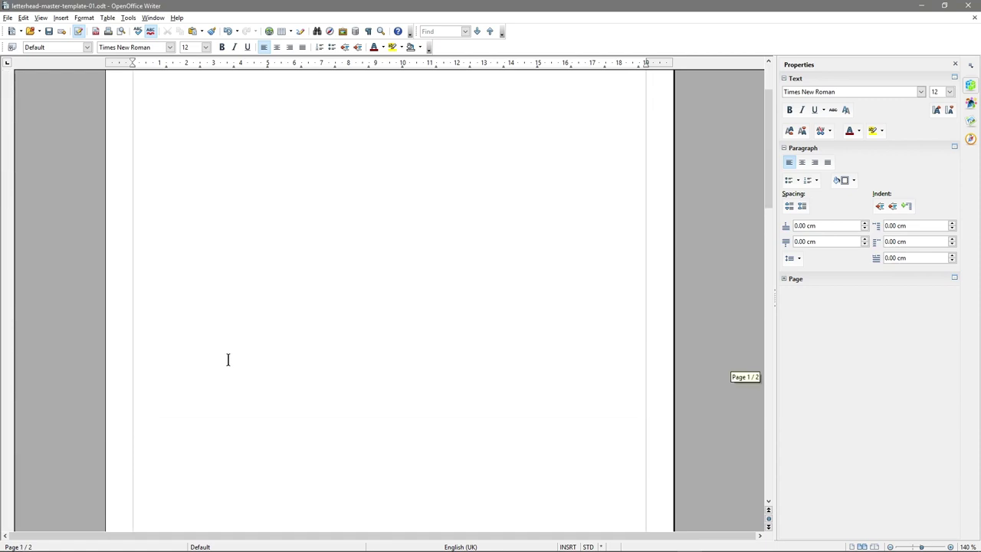
scroll(282, 228, "up", 3)
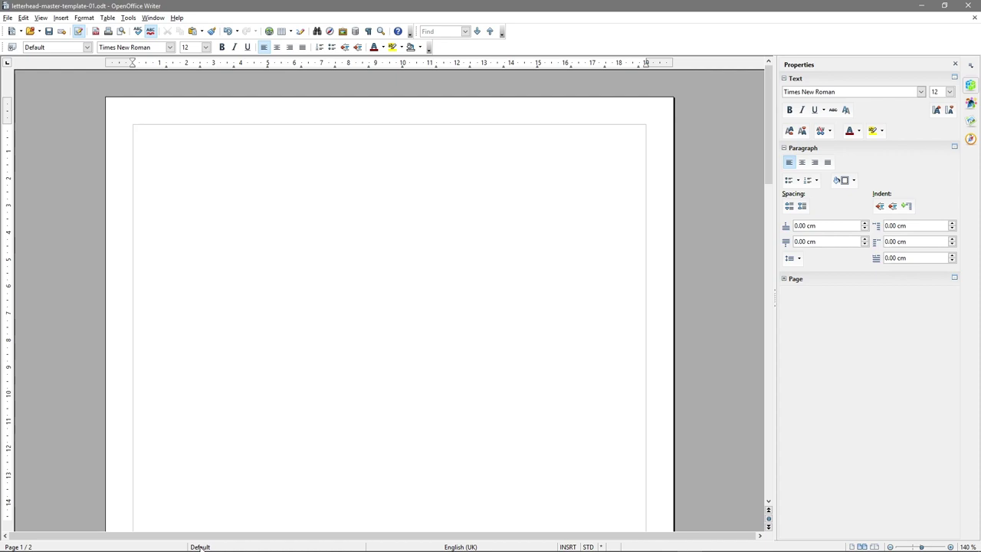
Step: Apply the First Page style to page one and set its left and right margins to 1 cm
right_click(200, 548)
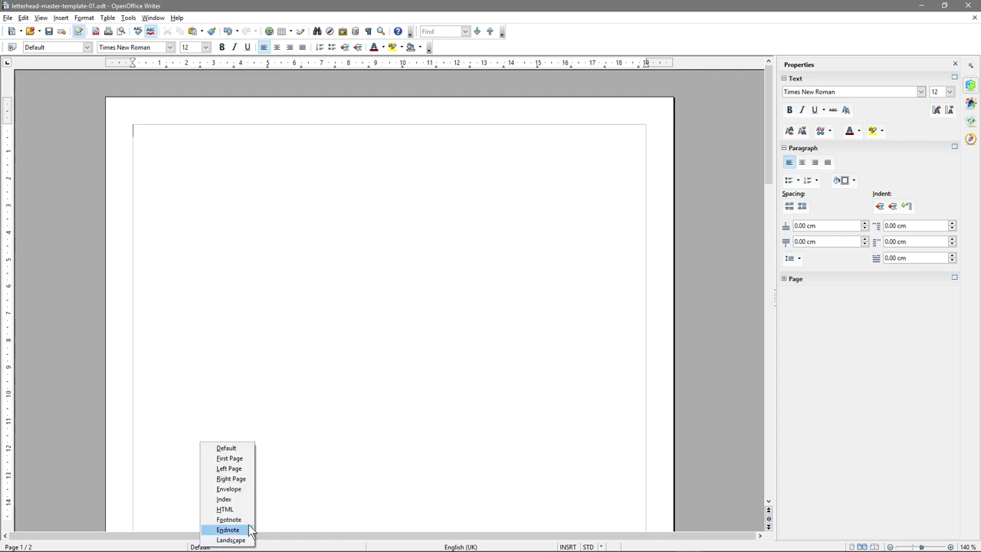
left_click(229, 459)
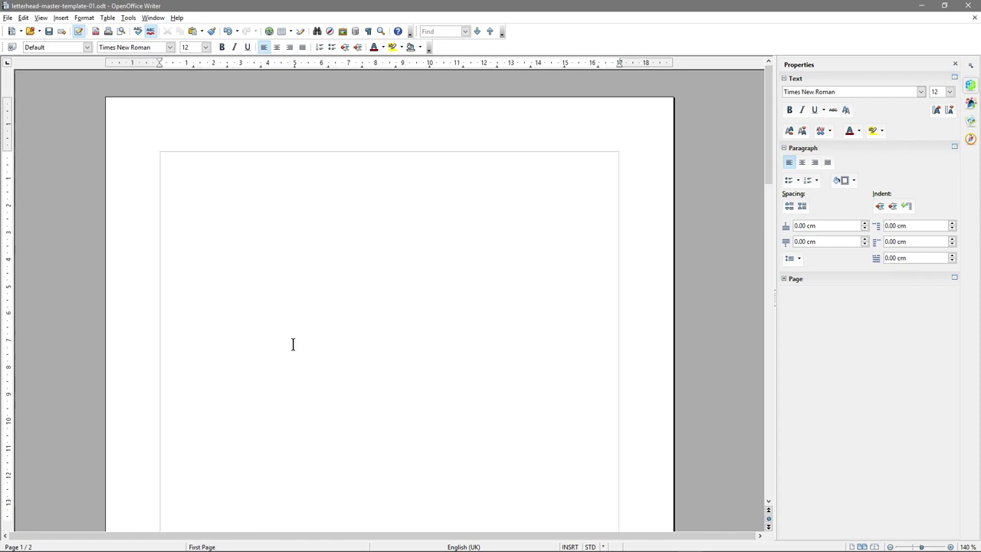
left_click(83, 18)
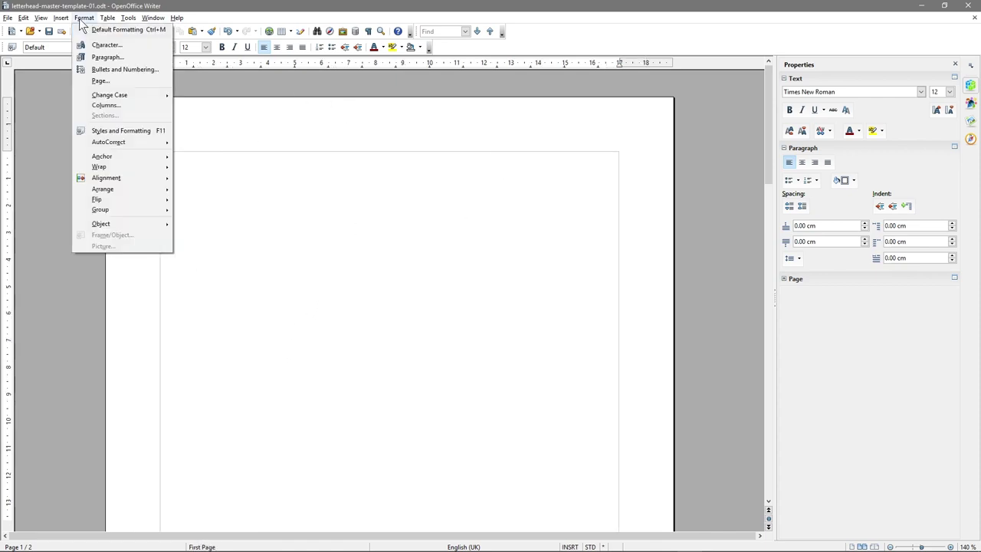
left_click(101, 81)
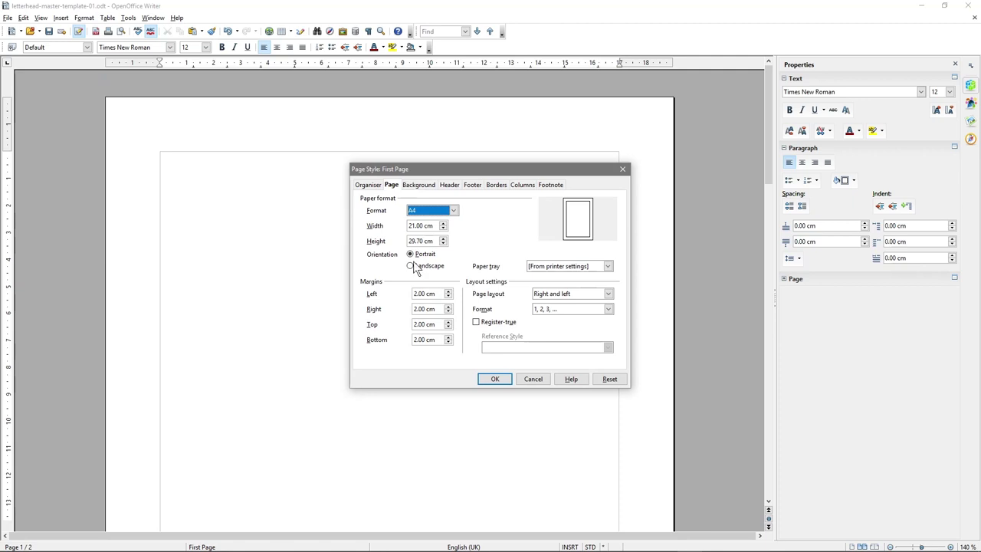
left_click(415, 293)
key("Delete")
type("1")
left_click(415, 309)
key("Delete")
type("1")
Step: Set the First Page style's top and bottom margins to 1 cm and apply the changes
left_click(415, 324)
key("Delete")
type("1")
left_click(415, 339)
key("Delete")
type("1")
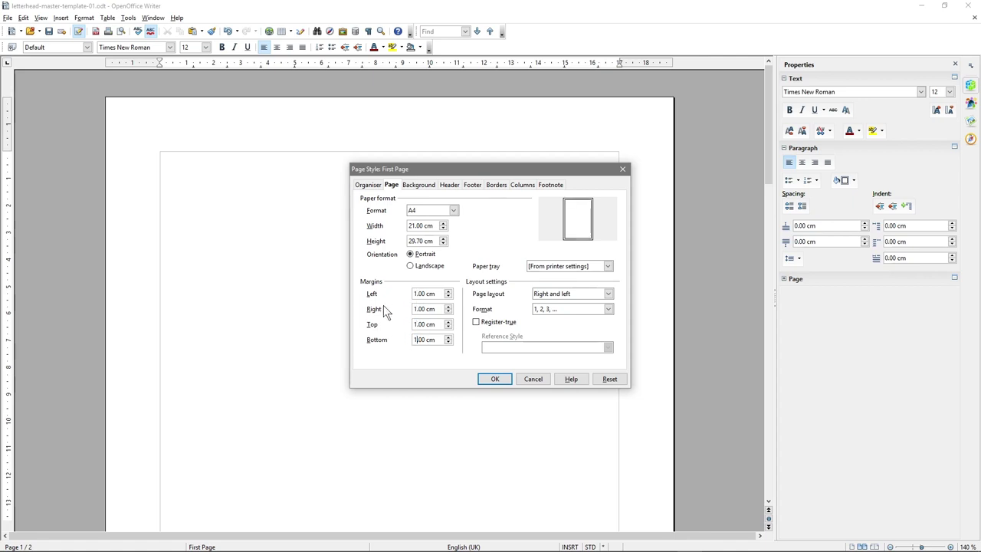
left_click(494, 381)
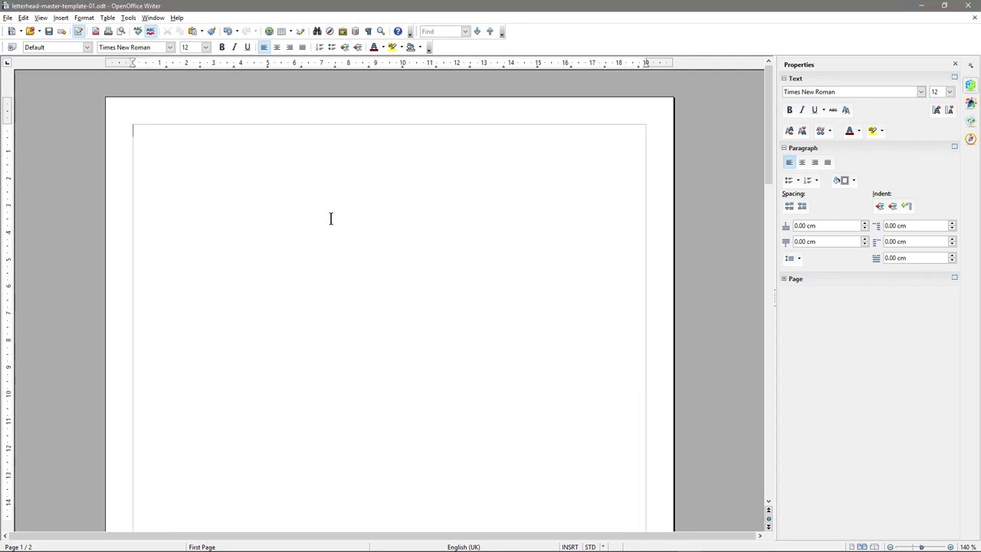
Step: Save the document and confirm page 1 uses First Page style and page 2 uses Default
key("ctrl+s")
scroll(413, 293, "down", 5, "ctrl")
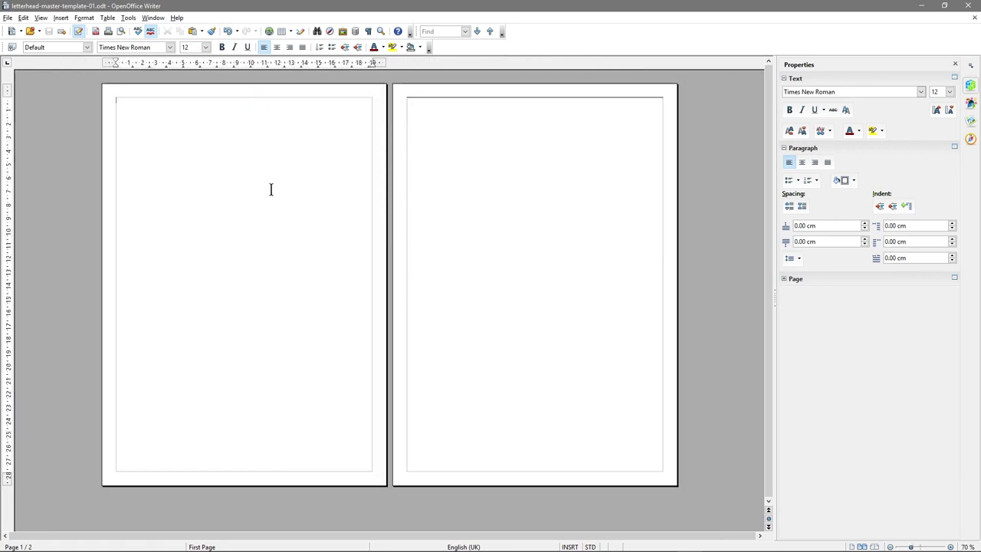
left_click(518, 165)
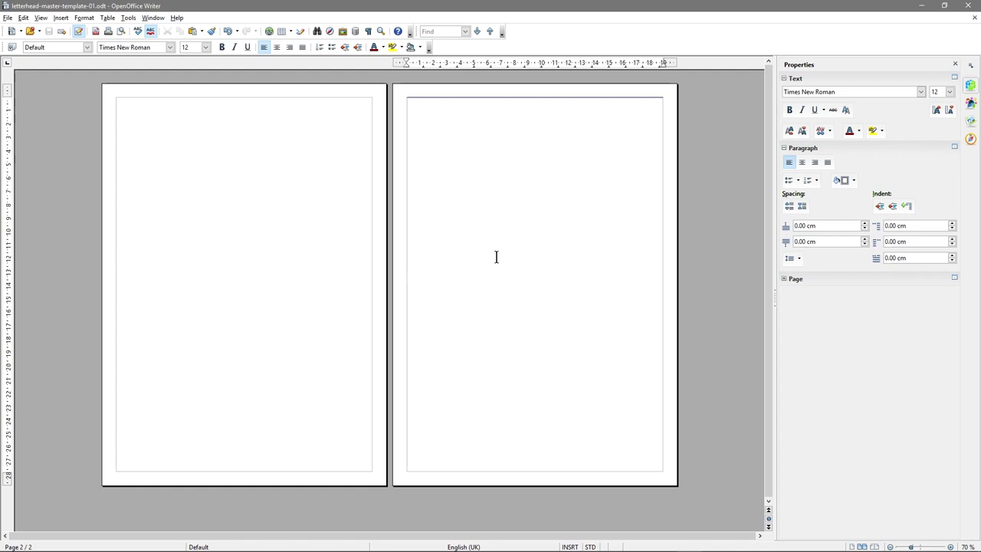
left_click(150, 136)
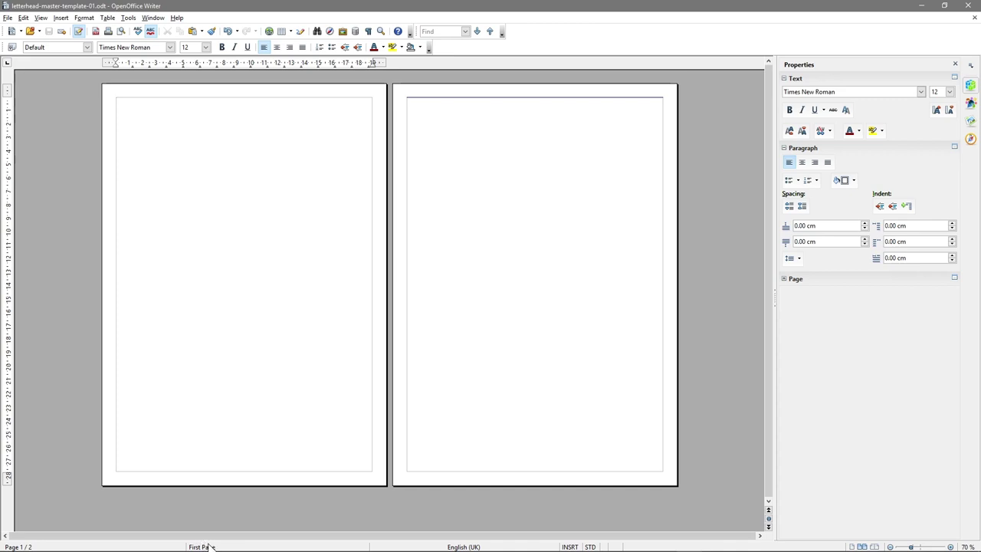
left_click(511, 141)
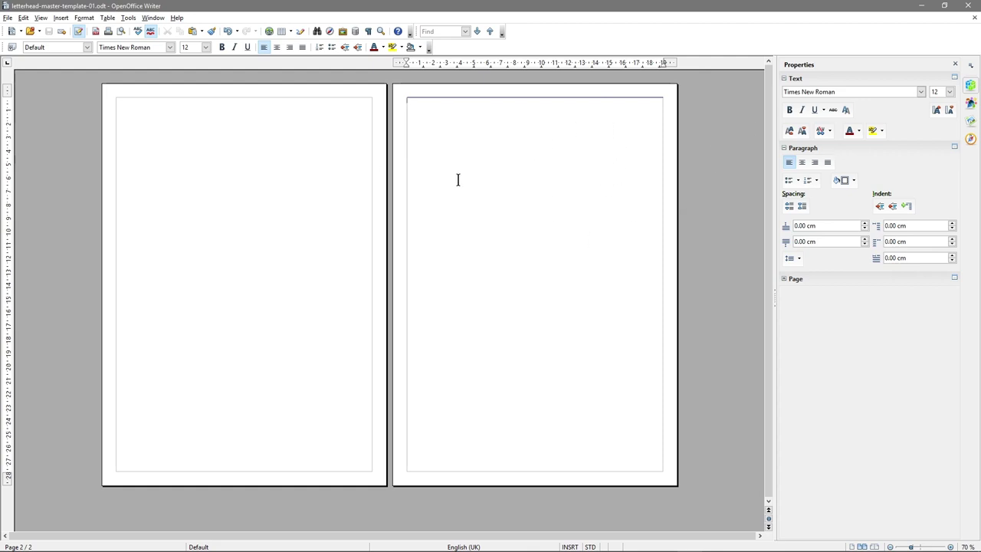
scroll(462, 178, "down", 4)
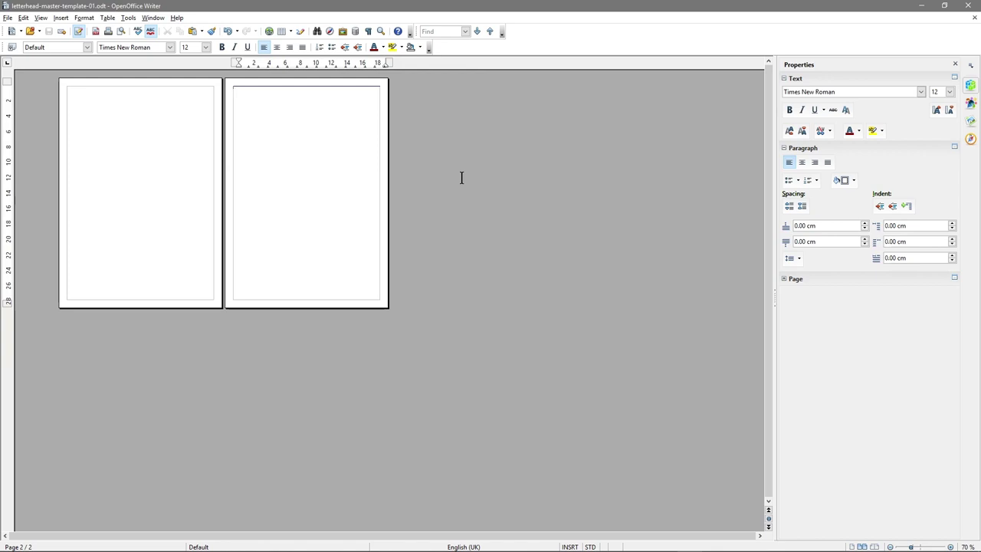
scroll(461, 178, "up", 4)
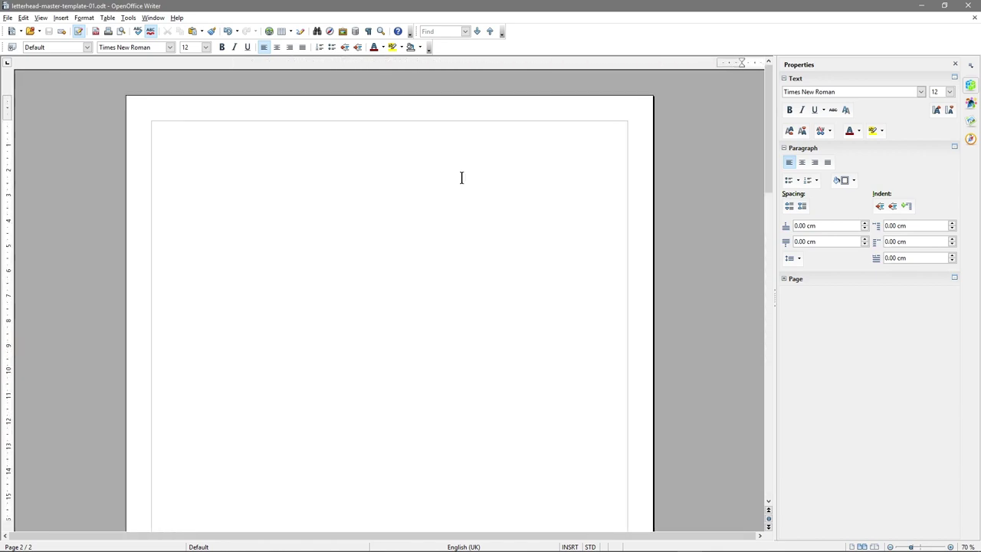
scroll(461, 178, "up", 1)
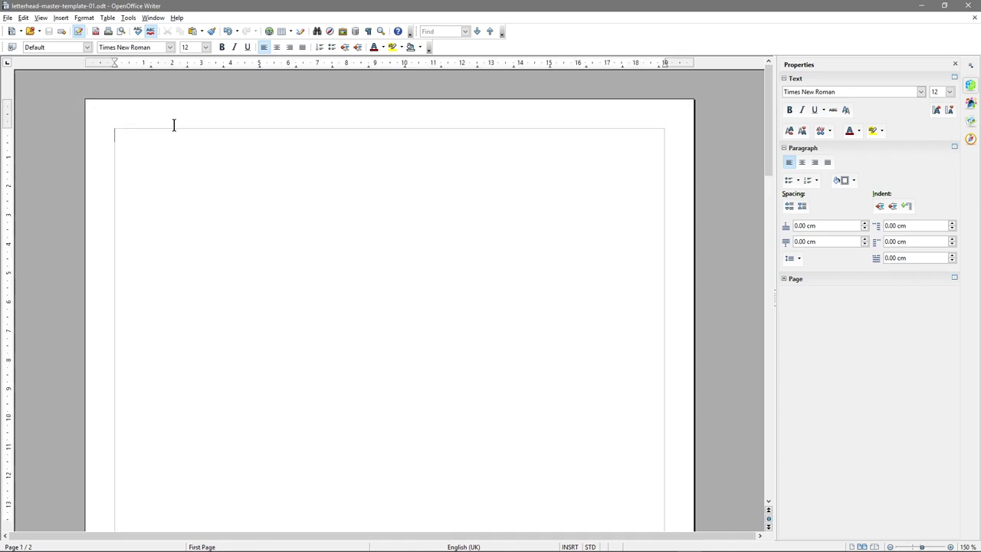
Step: Add a header to the first page only
left_click(61, 20)
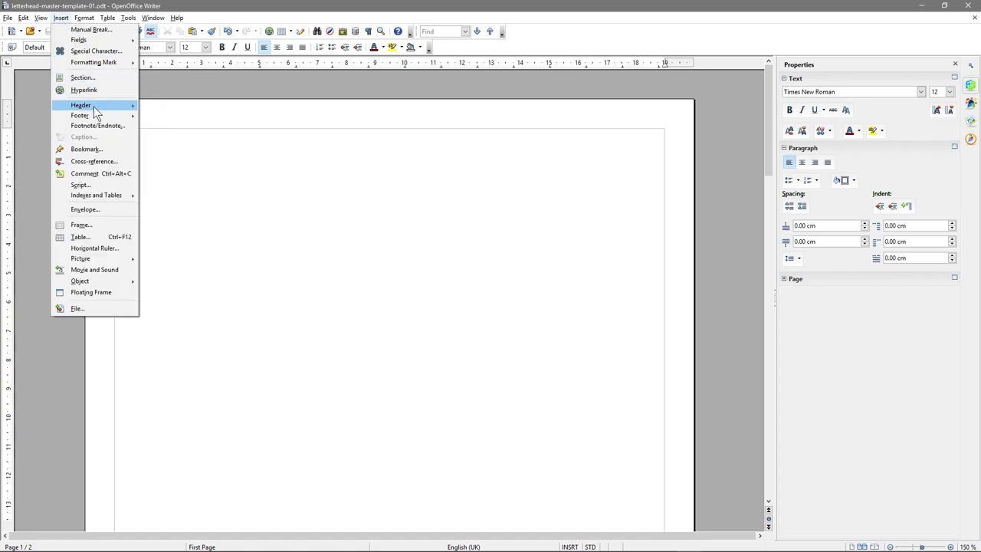
mouse_move(96, 111)
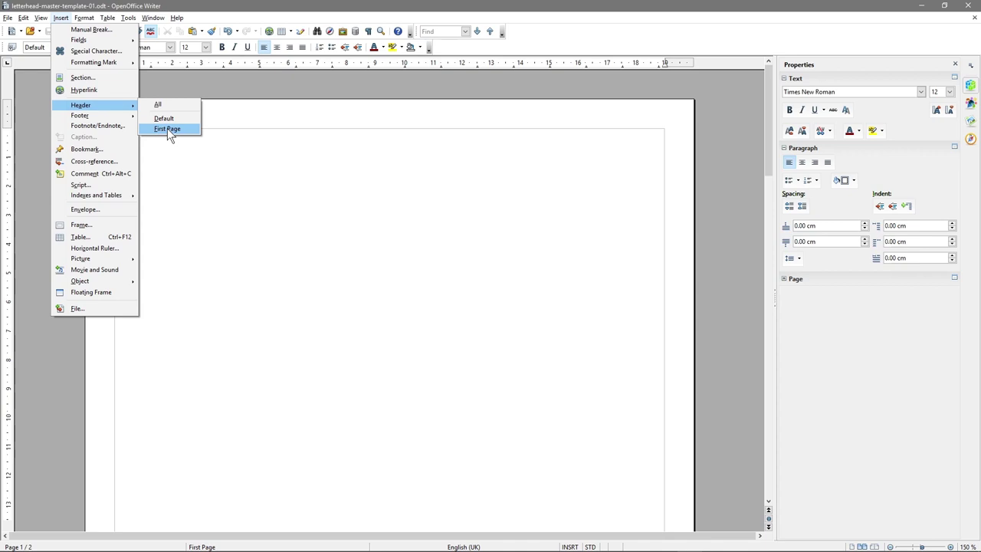
left_click(167, 128)
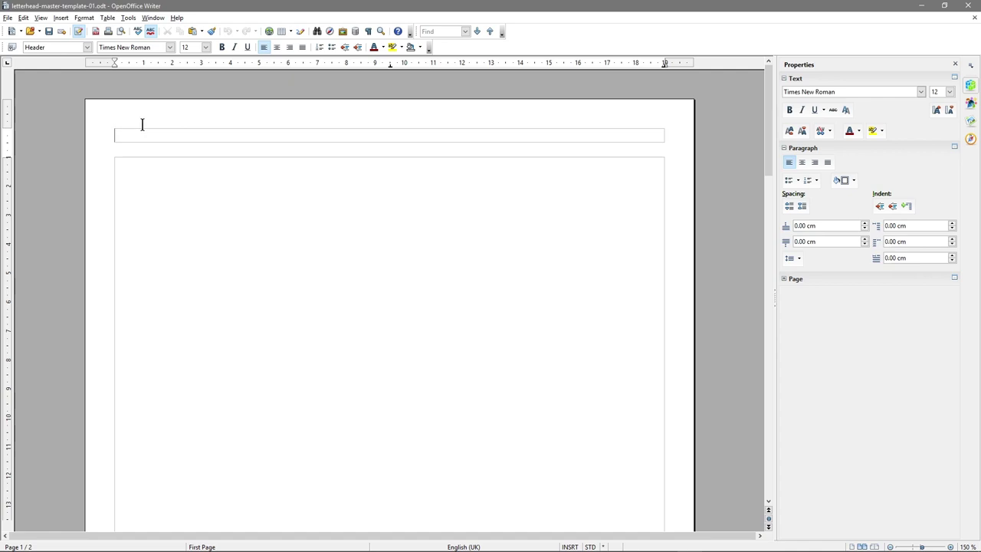
Step: Add footers to all pages of the document
left_click(80, 18)
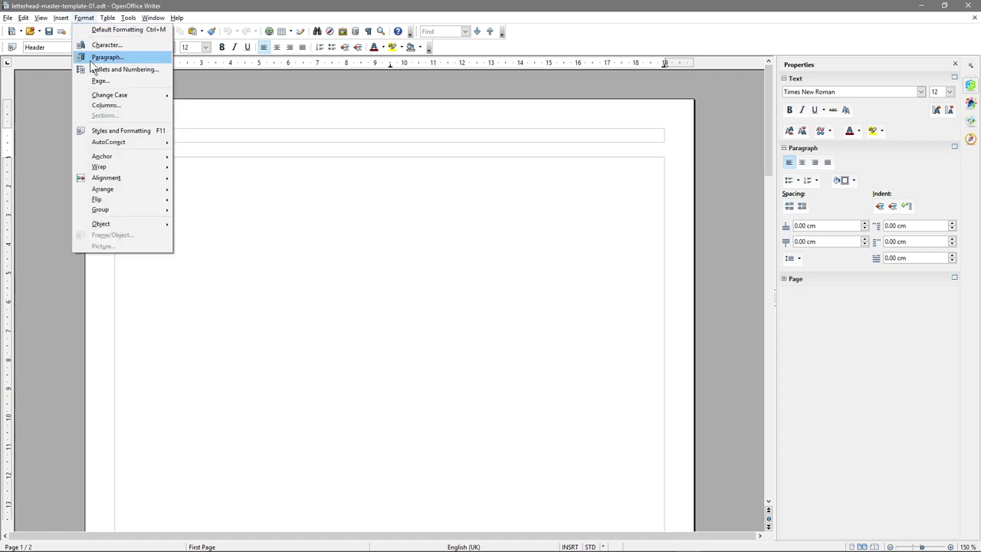
mouse_move(61, 19)
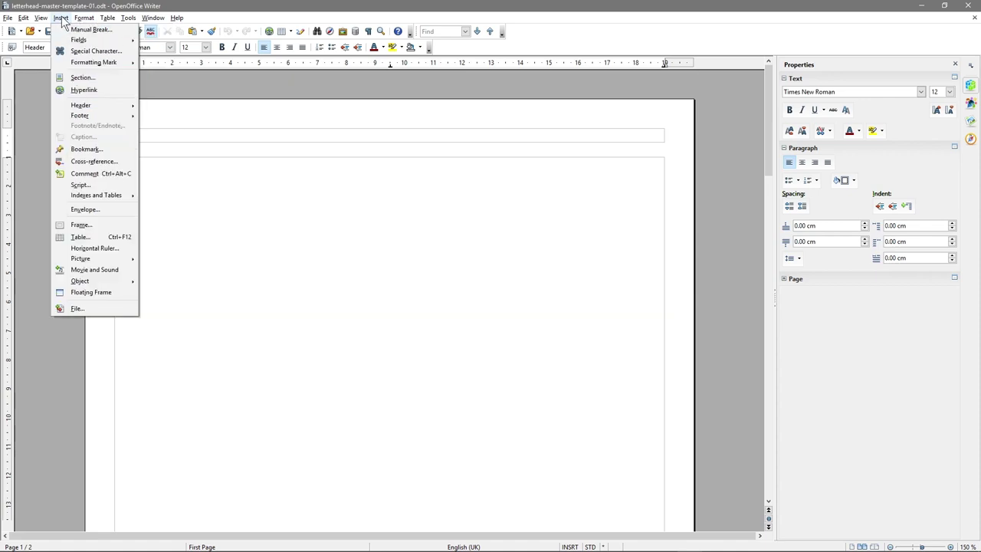
mouse_move(81, 117)
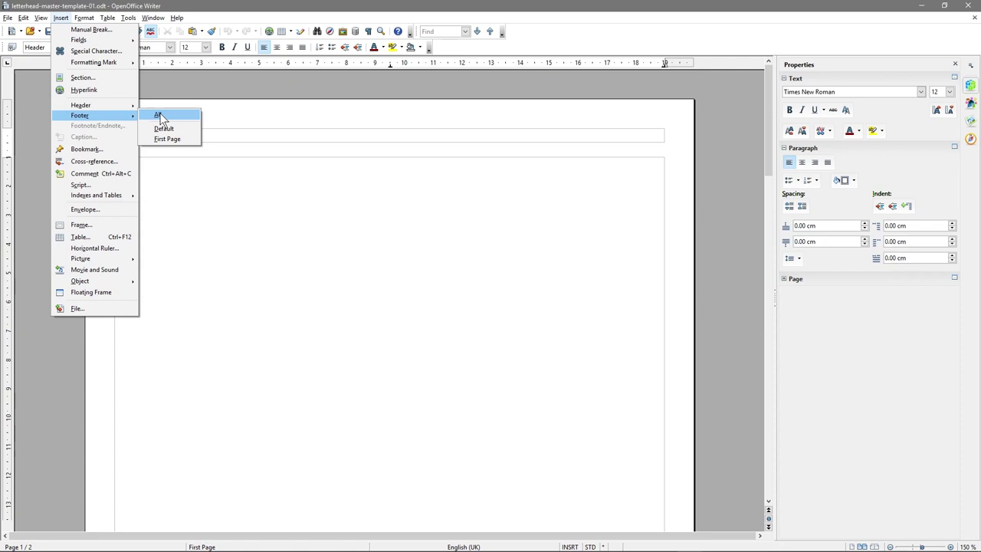
left_click(159, 116)
left_click(247, 253)
scroll(250, 281, "down", 15)
left_click(146, 277)
scroll(158, 366, "down", 12)
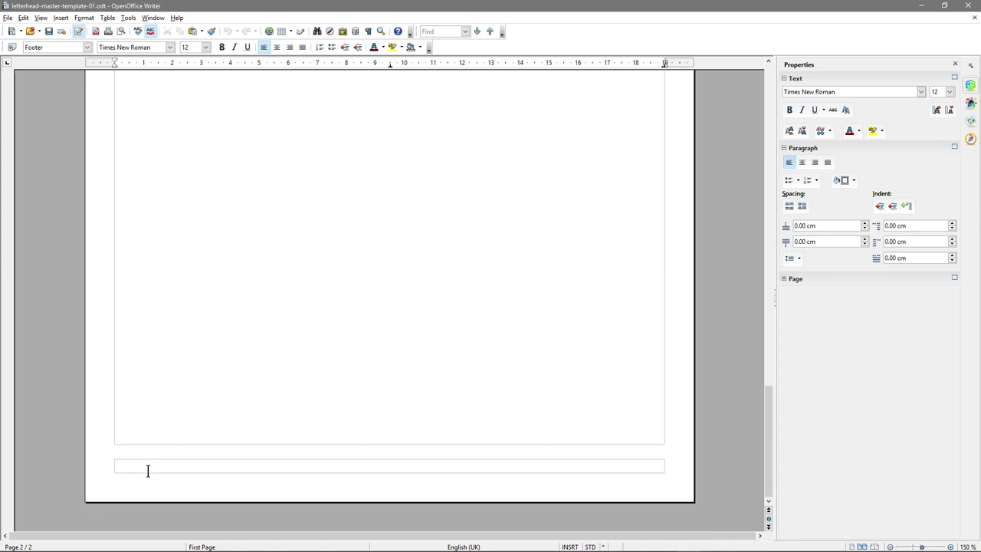
left_click(171, 421)
scroll(184, 373, "up", 15)
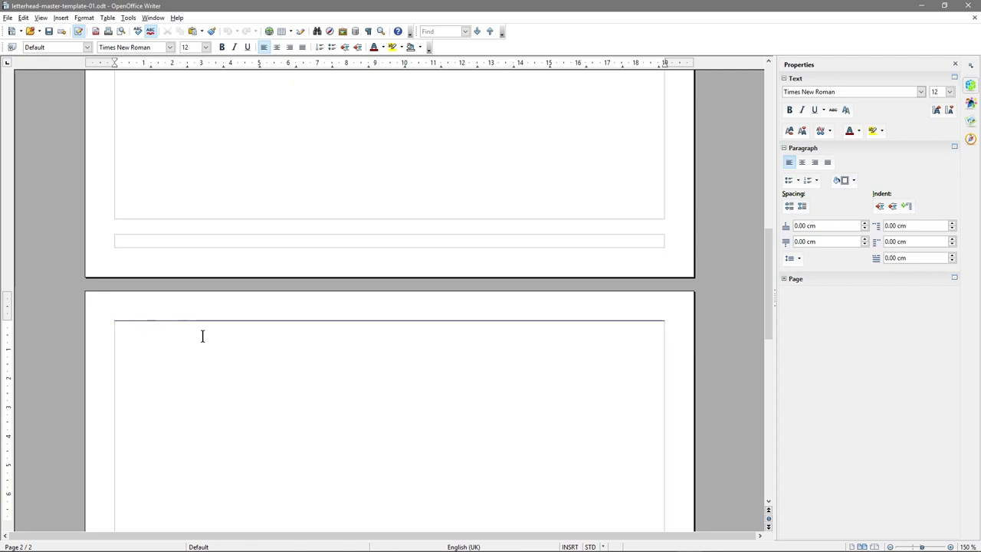
scroll(204, 336, "up", 15)
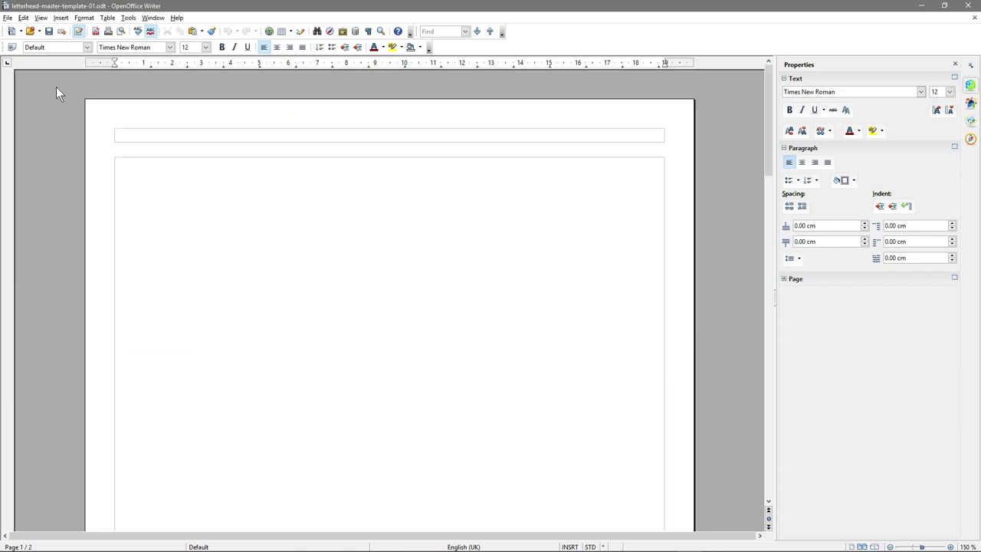
Step: Save the document and place the caret in the first-page header
left_click(49, 32)
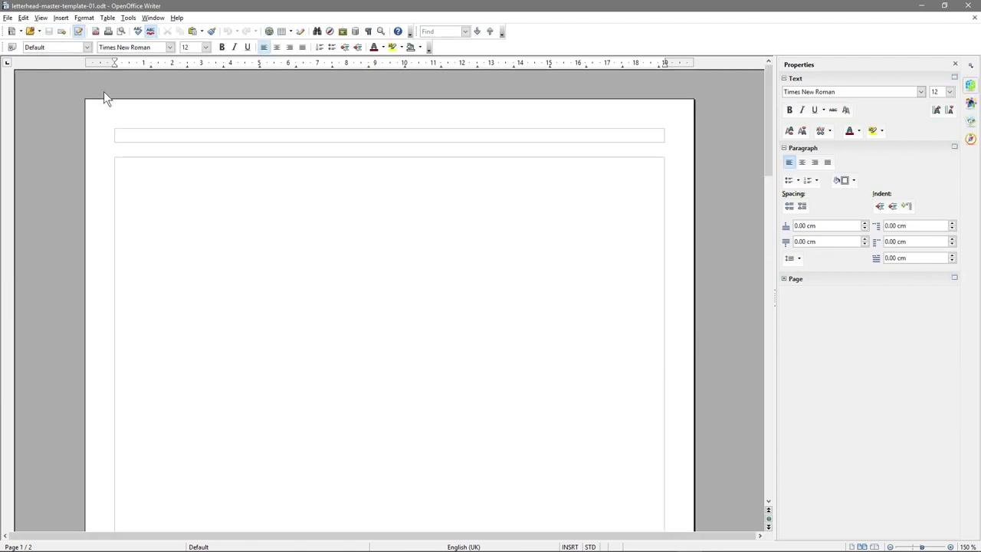
left_click(126, 134)
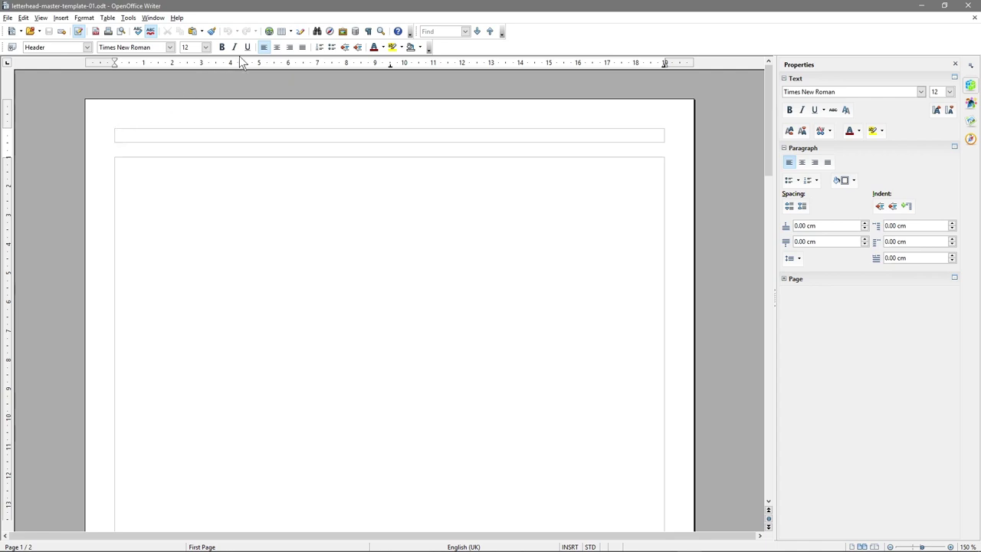
left_click(291, 31)
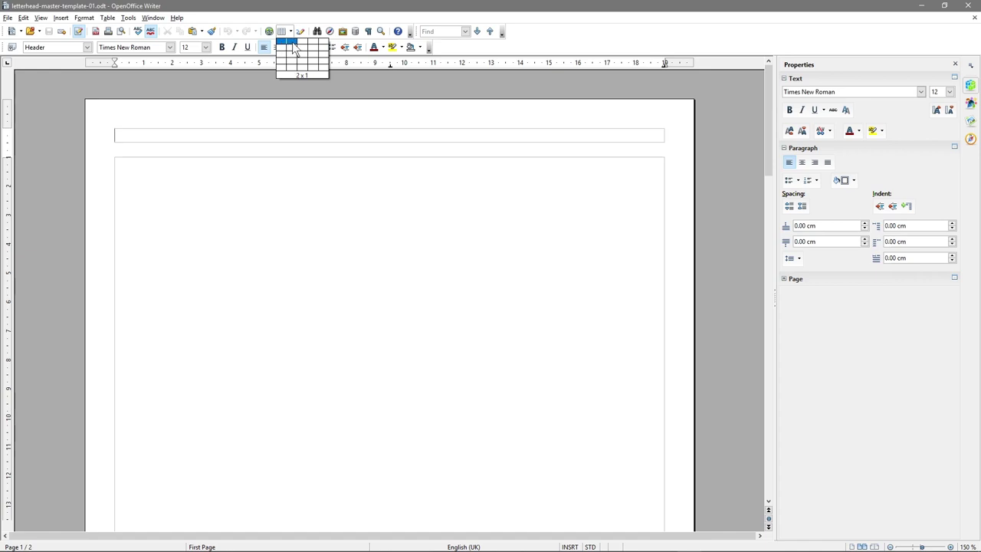
Step: Insert a 2 x 1 table into the header and right-align its right cell
left_click(292, 45)
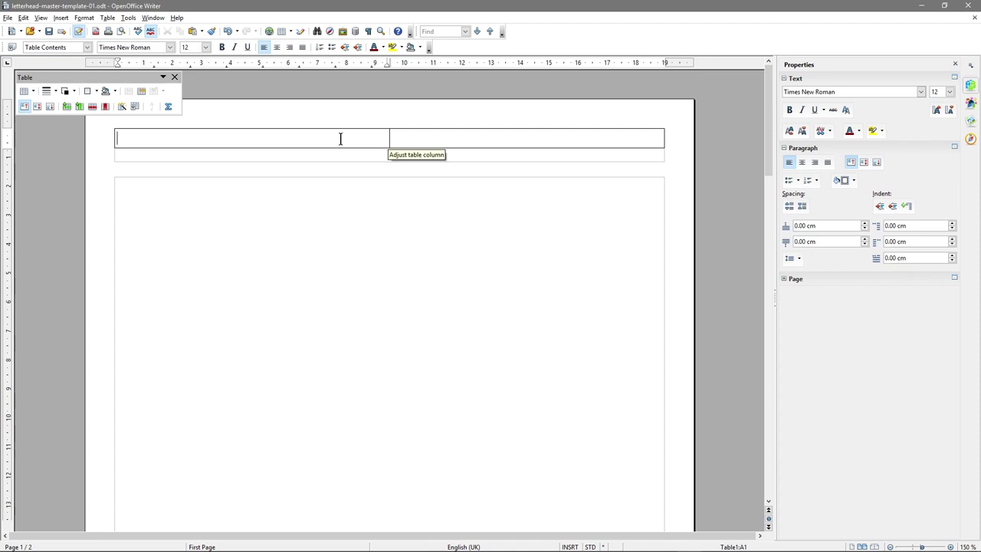
left_click(430, 139)
left_click(291, 47)
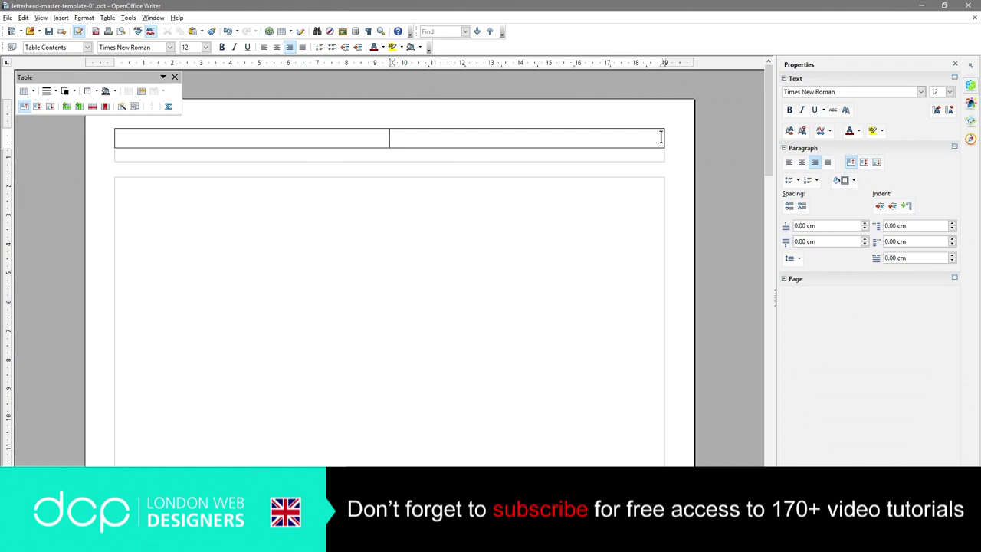
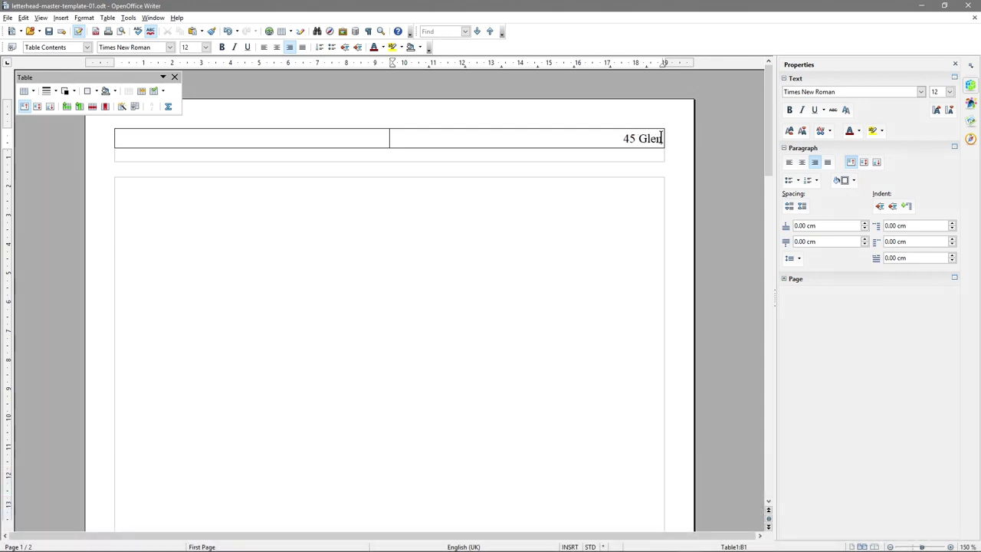
Step: Type the four-line postal address into the right header cell, correcting the misspelled city name
key("Return")
type("Stratford")
key("Return")
type("Lonod")
key("BackSpace")
key("BackSpace")
type("don")
key("Return")
key("ctrl+z")
key("ctrl+z")
key("ctrl+z")
key("BackSpace")
key("BackSpace")
type("don")
key("Return")
type("E1")
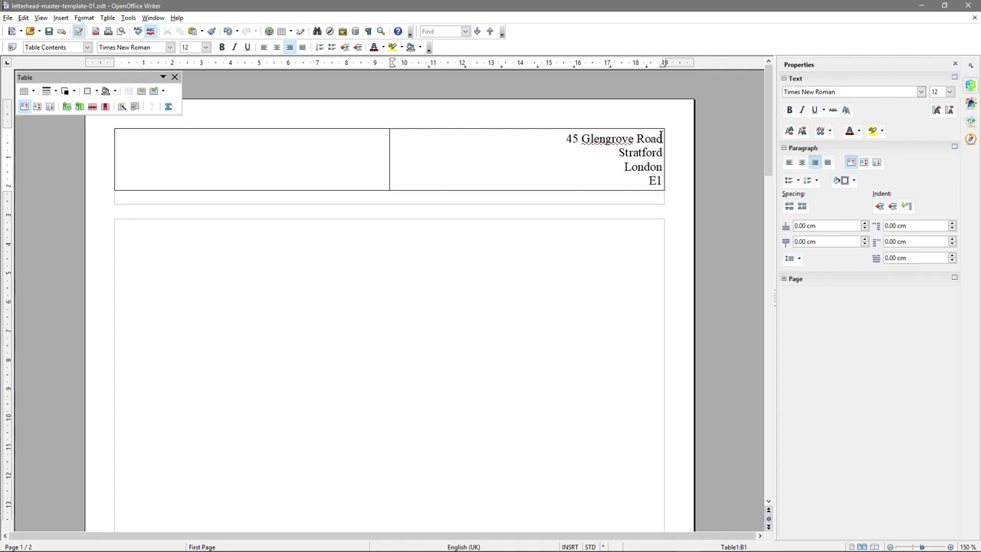
type("54DL")
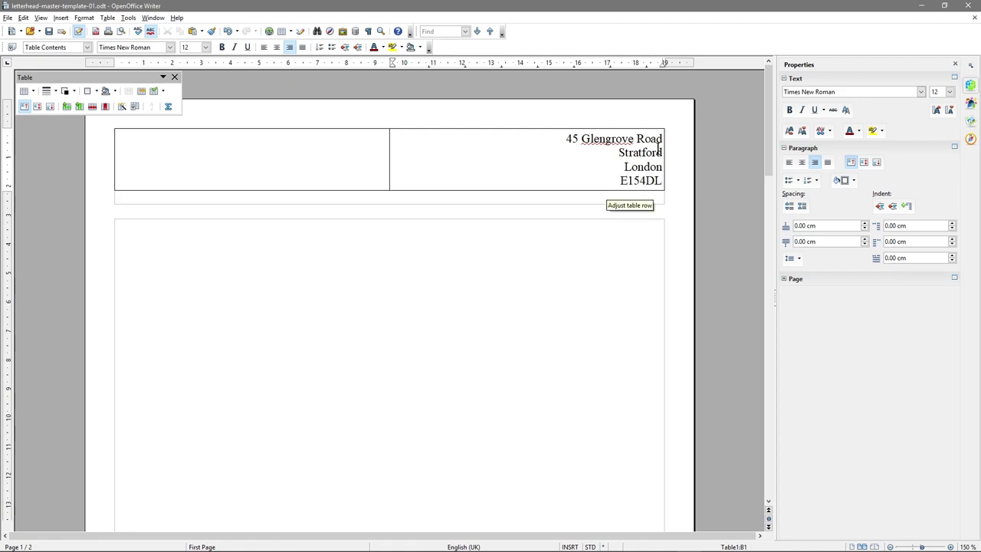
Step: Check the postcode line, then move into the empty left header cell A1
left_click_drag(630, 152, 656, 184)
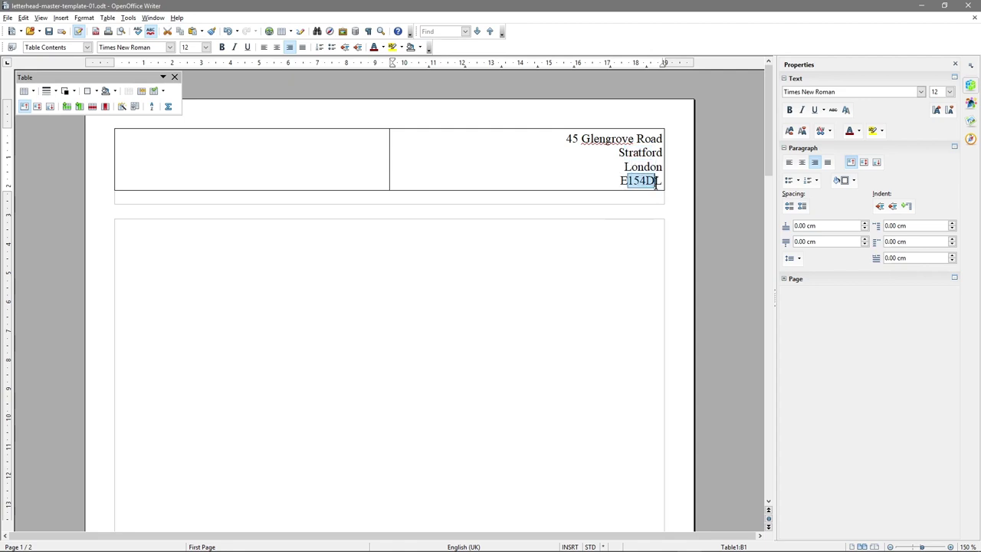
left_click(633, 181)
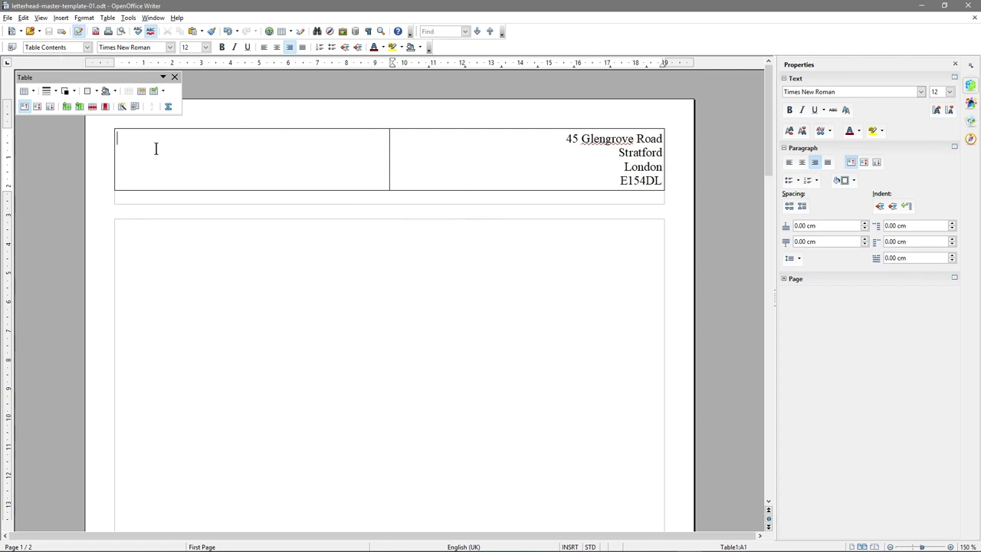
left_click(184, 171)
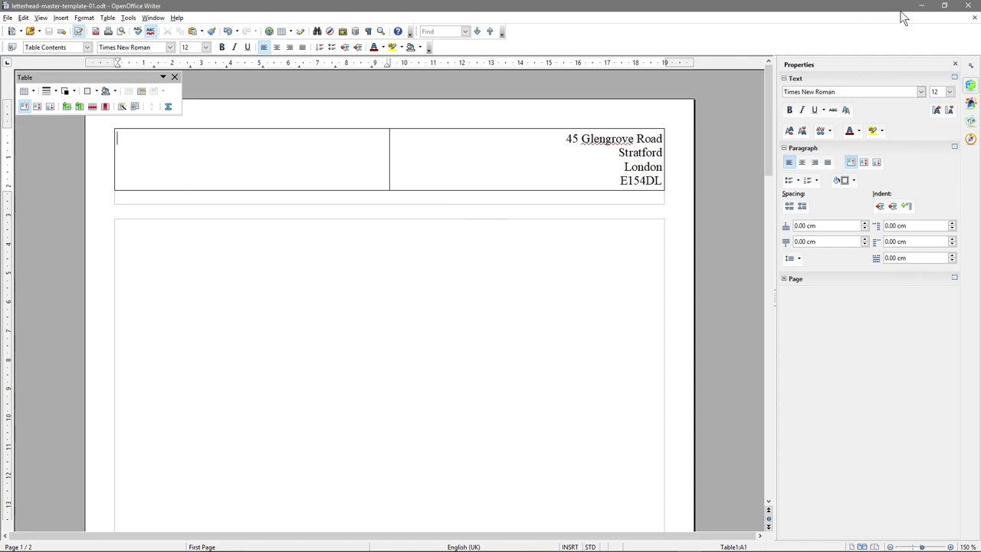
Step: Minimise Writer, launch Google Chrome and go to dcpweb.co.uk
left_click(923, 8)
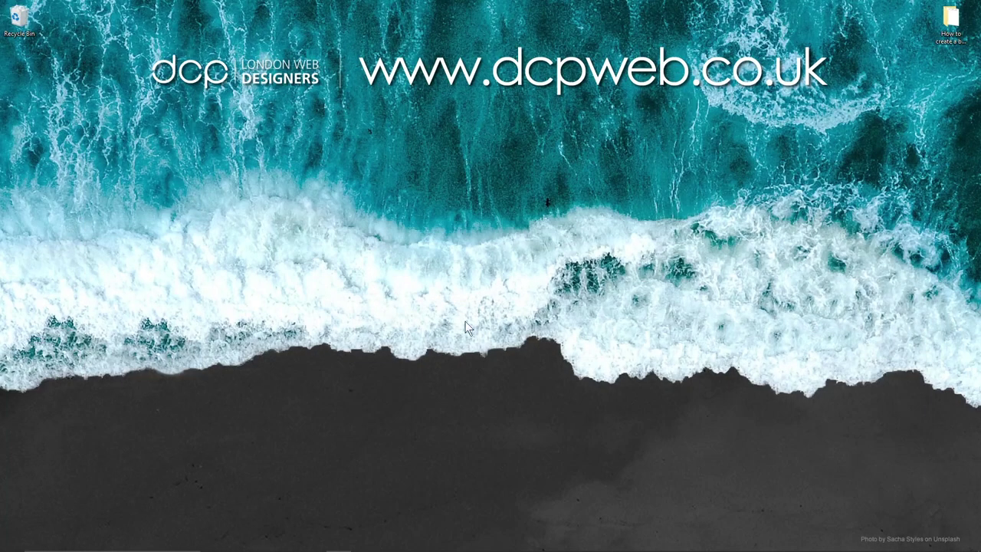
key("super")
left_click(664, 549)
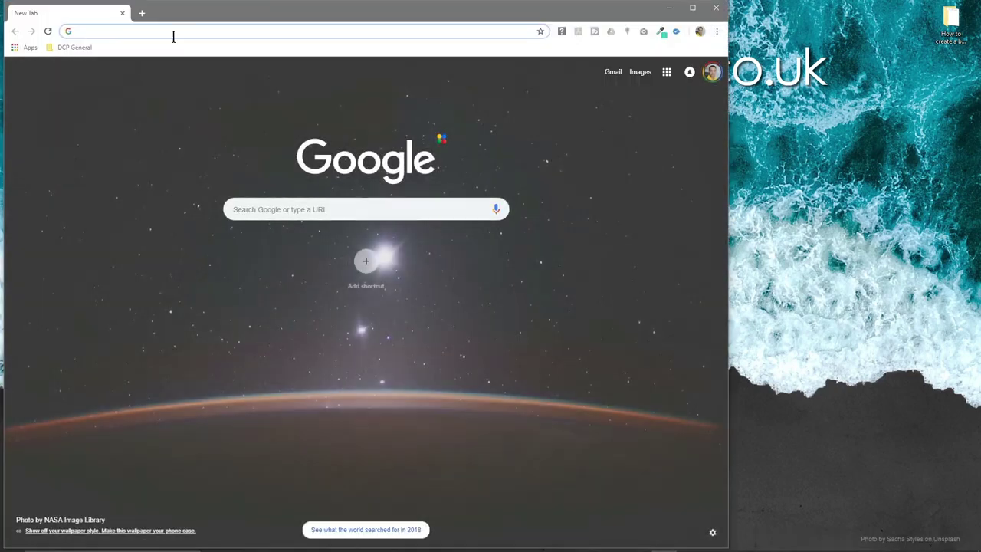
type("dcpwe")
key("Return")
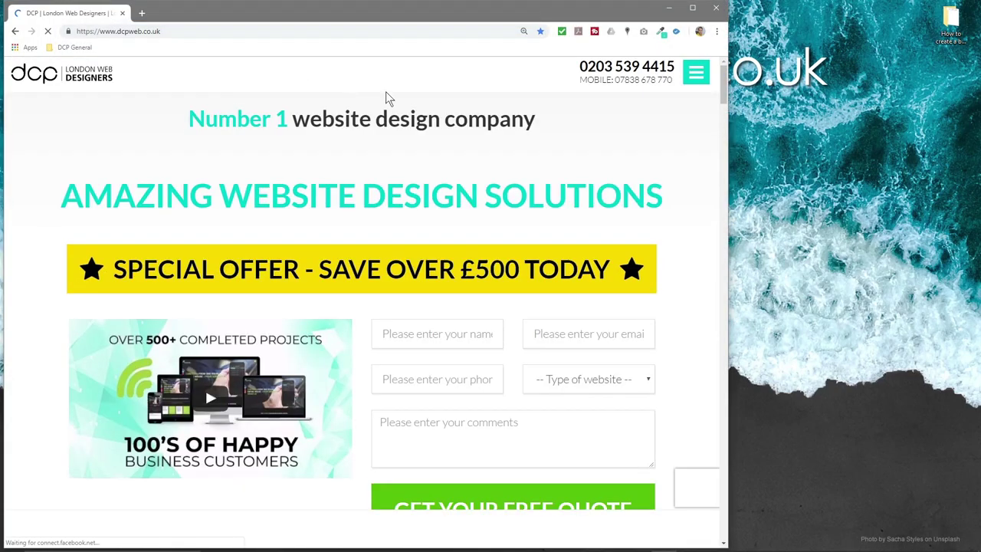
left_click_drag(723, 70, 869, 71)
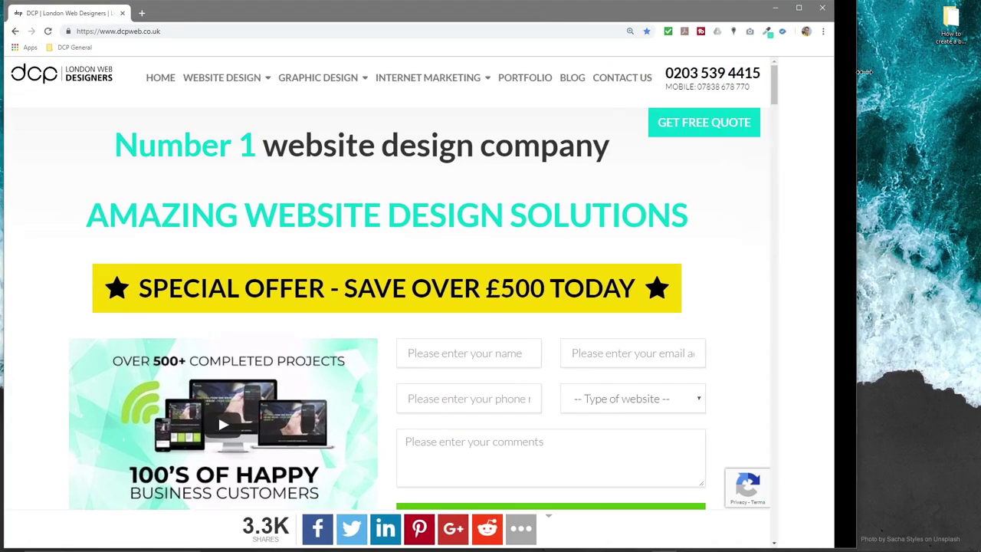
Step: Browse the site's Portfolio filtered to Company Logo Design
left_click(635, 77)
left_click(470, 219)
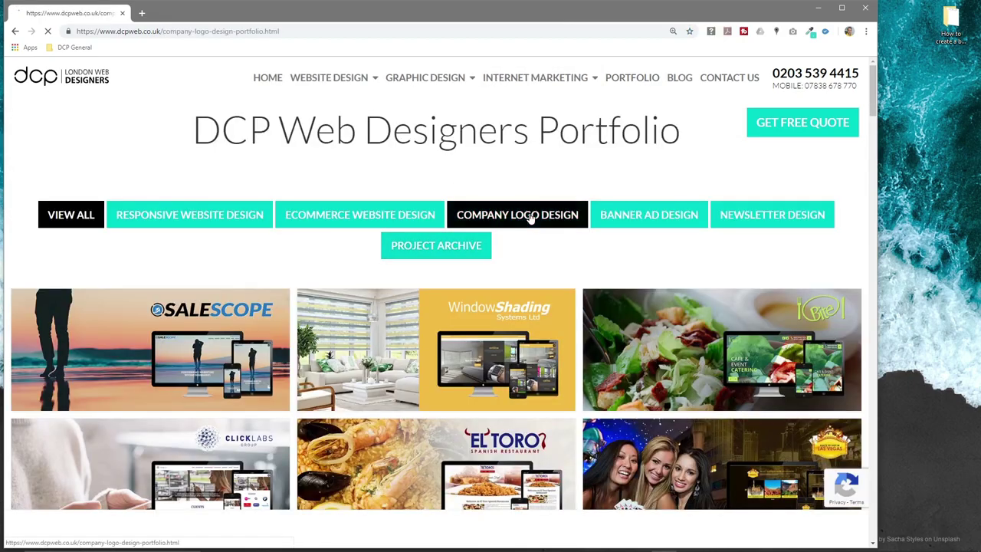
scroll(574, 266, "down", 10)
scroll(574, 265, "down", 15)
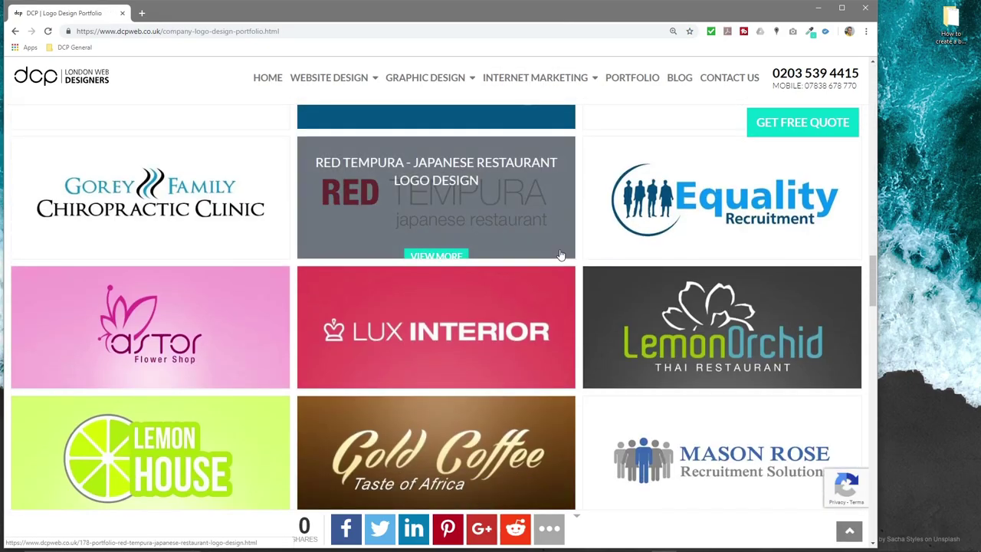
scroll(561, 255, "down", 8)
scroll(560, 255, "down", 7)
scroll(553, 250, "up", 5)
scroll(552, 247, "up", 10)
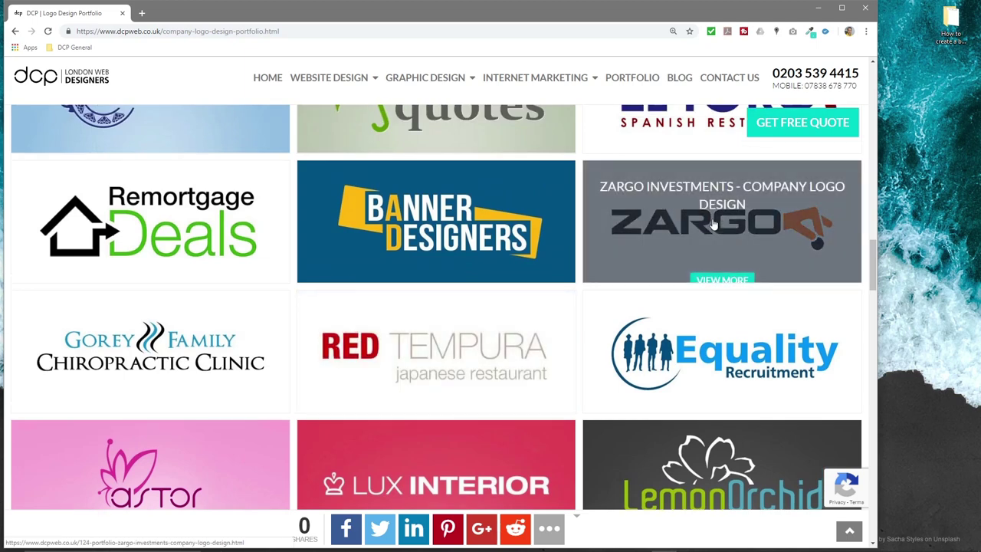
Step: Drag the Zargo Investments logo into the desktop tutorial folder and close Chrome
left_click(702, 222)
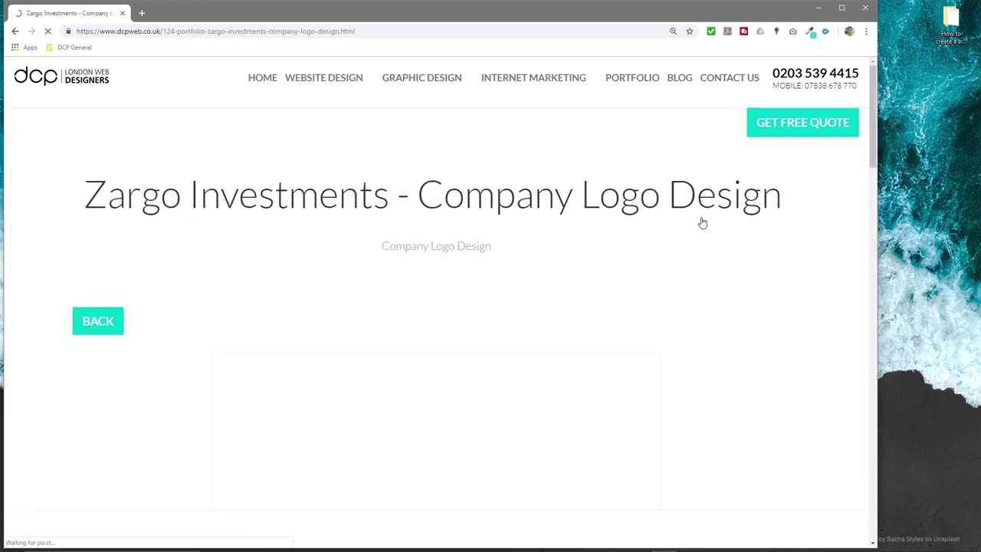
scroll(571, 230, "down", 3)
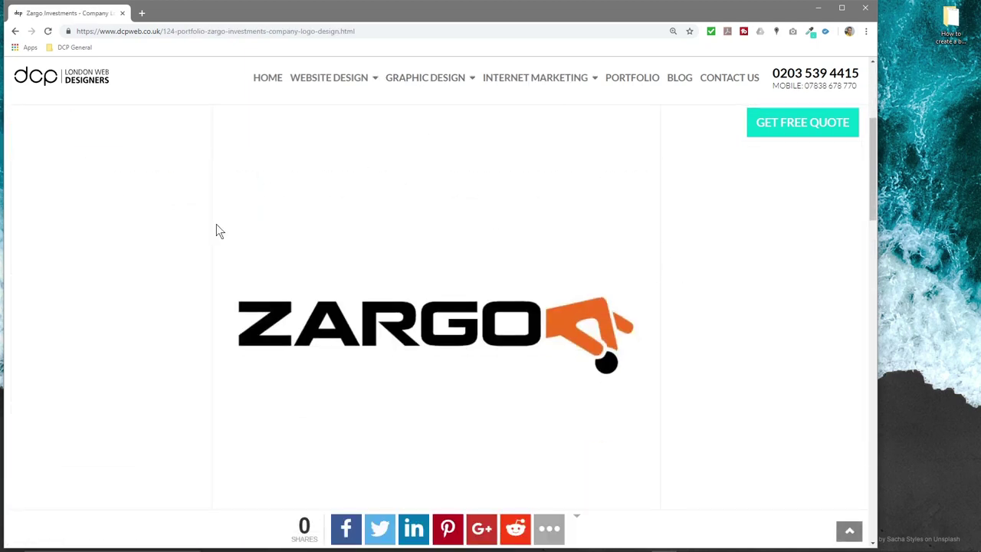
left_click_drag(474, 307, 950, 25)
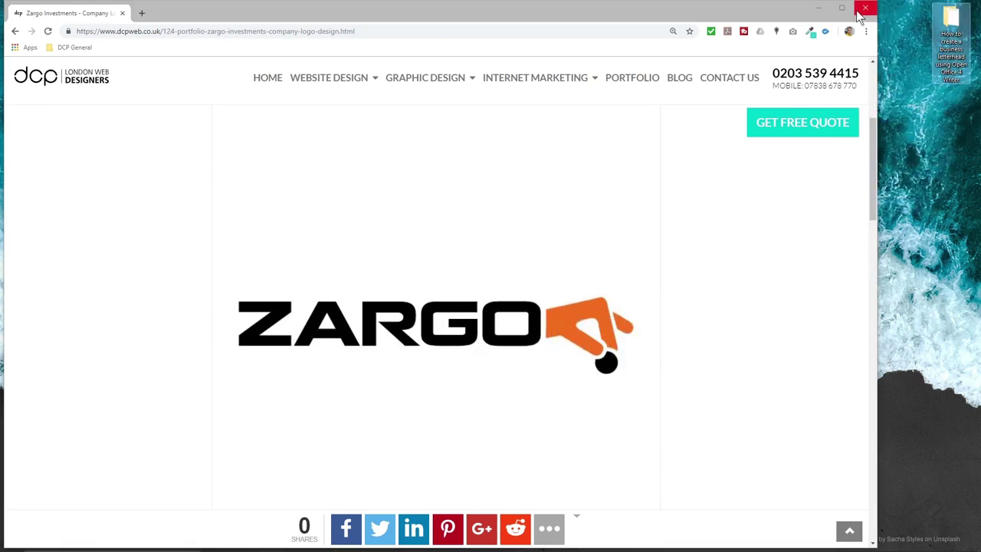
left_click(817, 8)
Step: Preview portfolio_logo_zargo_1x2.jpg from the tutorial folder in Photos, then close it
double_click(944, 31)
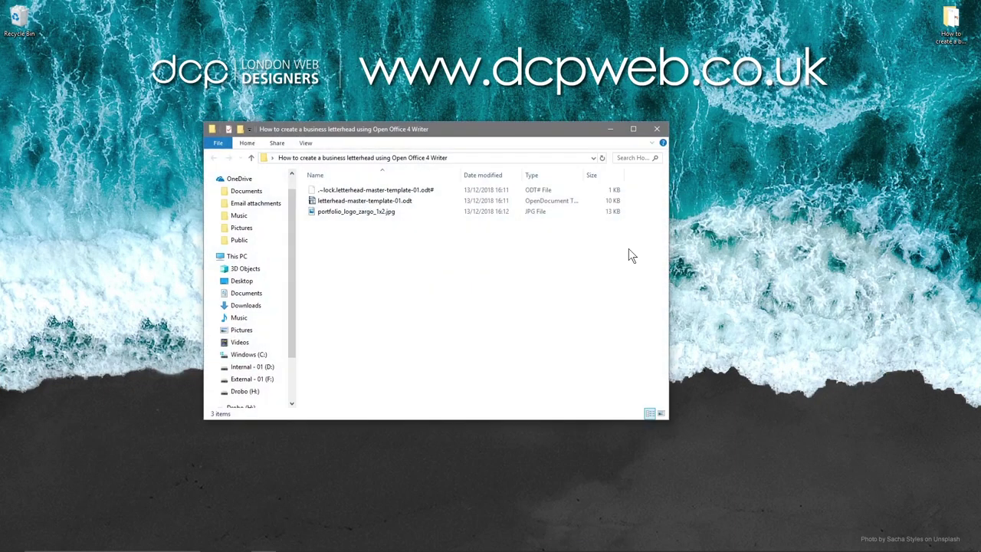
left_click(342, 215)
double_click(342, 214)
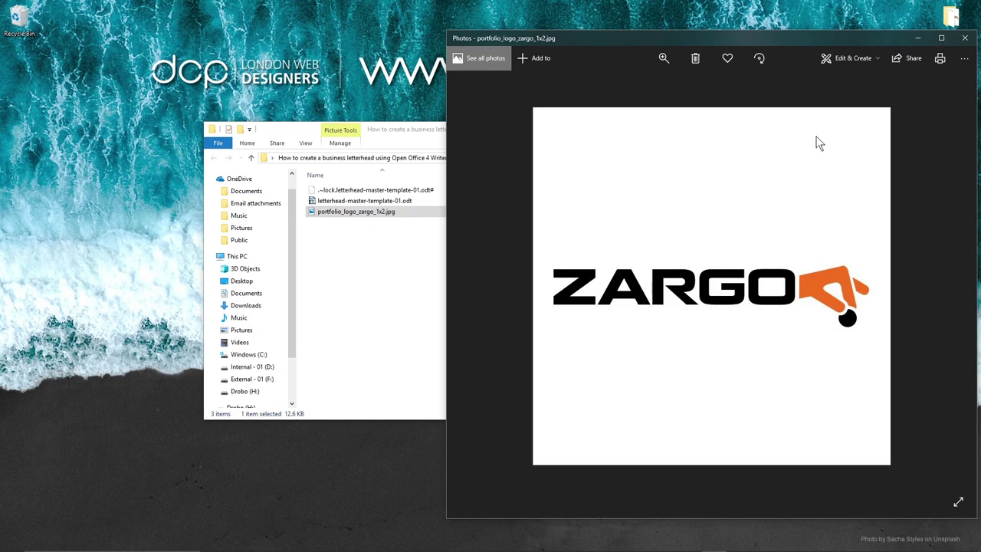
left_click(393, 259)
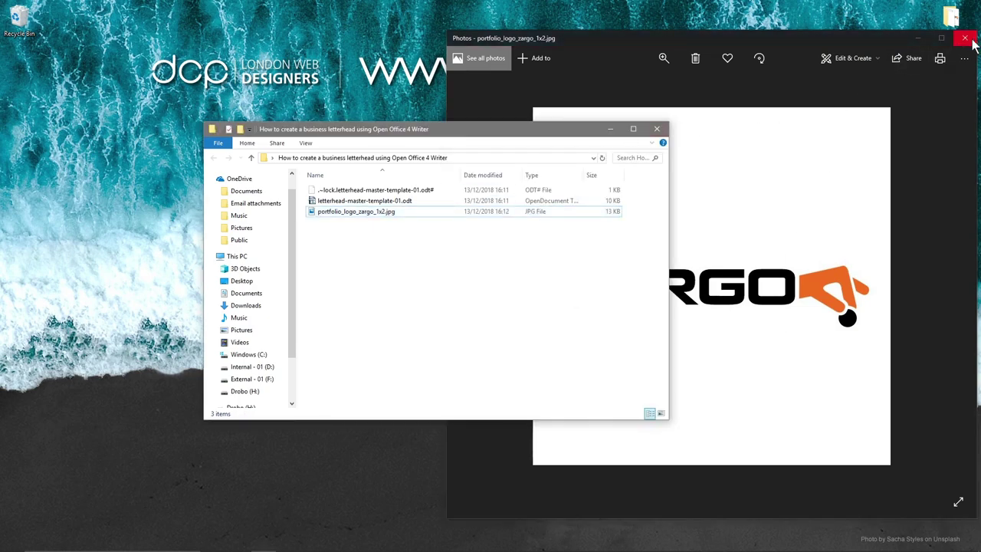
left_click(965, 38)
Step: Move the folder window to the screen's right side and switch back to Writer
left_click_drag(543, 136, 968, 131)
key("alt+Tab")
key("alt+Tab")
key("alt+Tab")
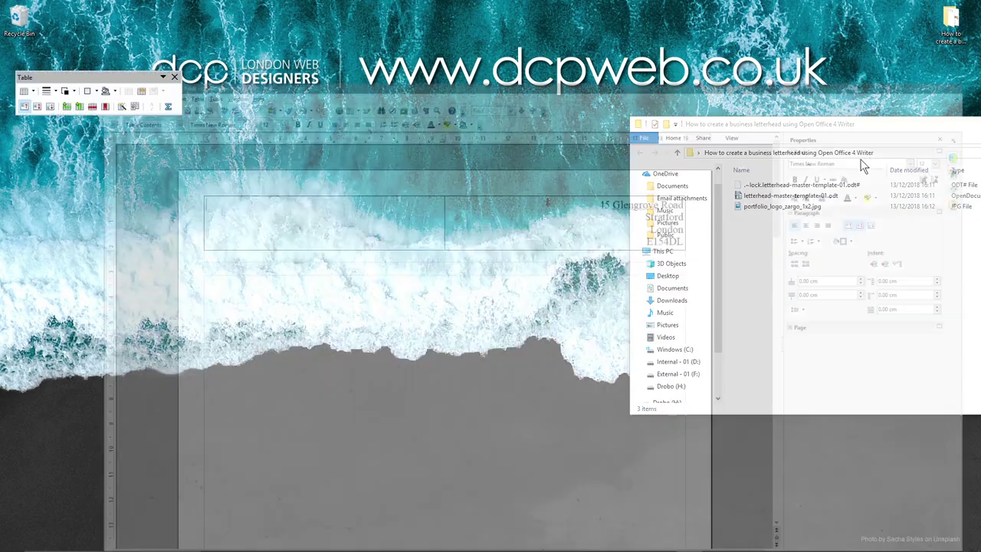
key("alt+Tab")
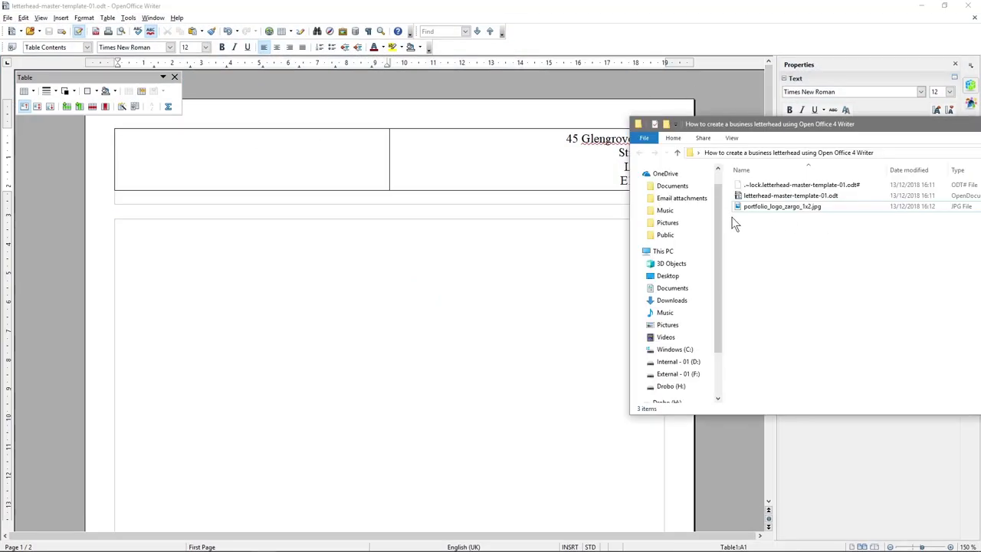
Step: Drop the Zargo logo JPG into the left header cell and shrink it to 3.23 × 2.77 cm
left_click_drag(759, 208, 216, 160)
left_click(287, 204)
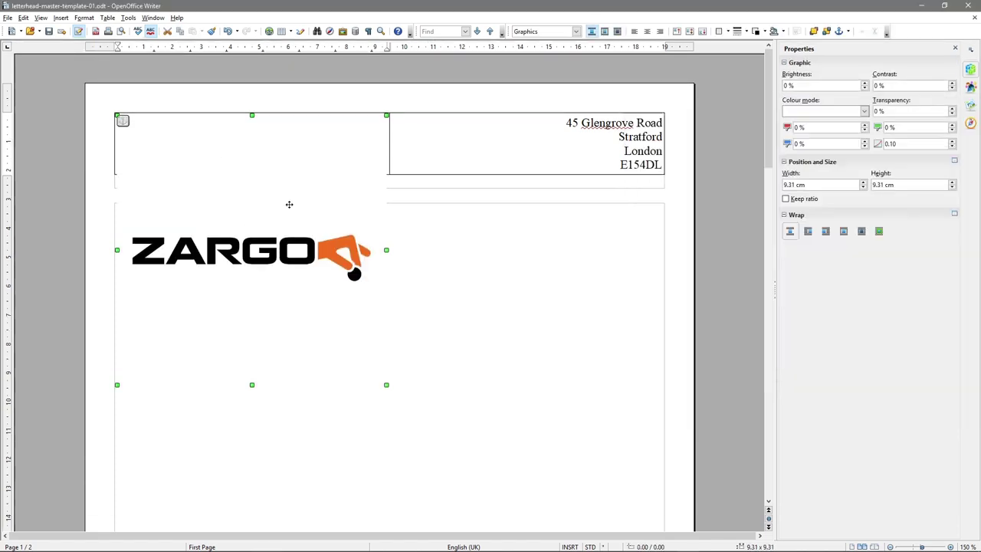
left_click_drag(386, 384, 209, 194)
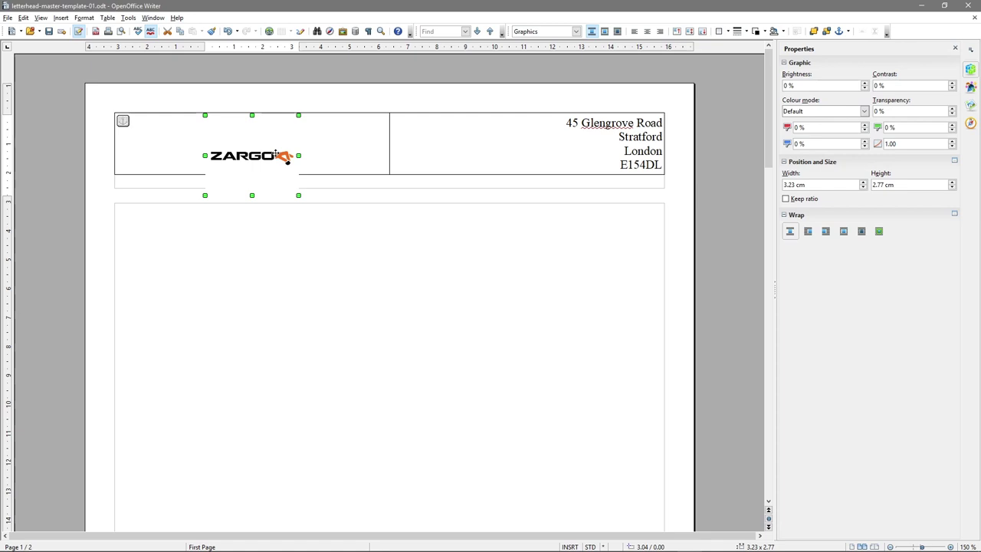
Step: Delete the logo from the header, minimise Writer, and launch GIMP from the Start menu
key("Delete")
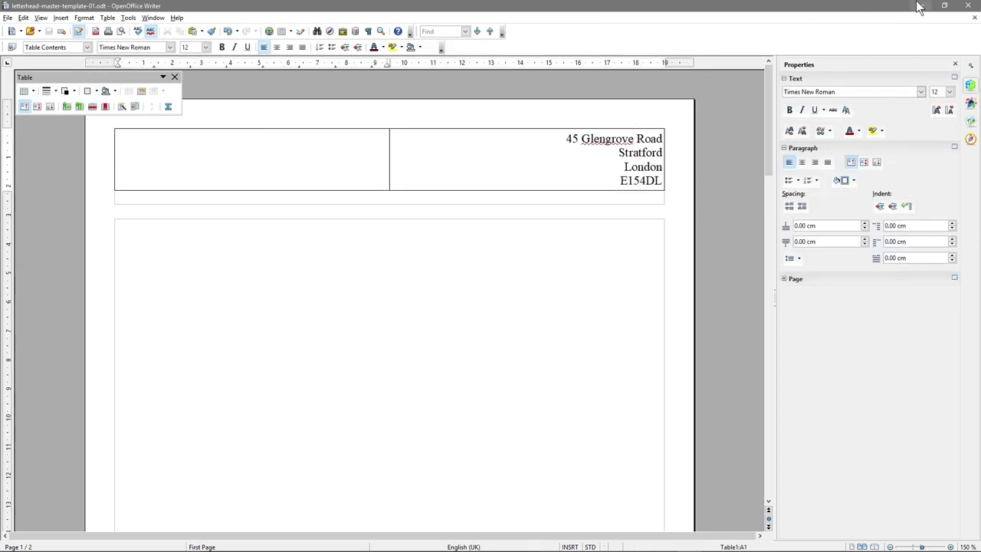
left_click(921, 6)
left_click(792, 223)
key("super")
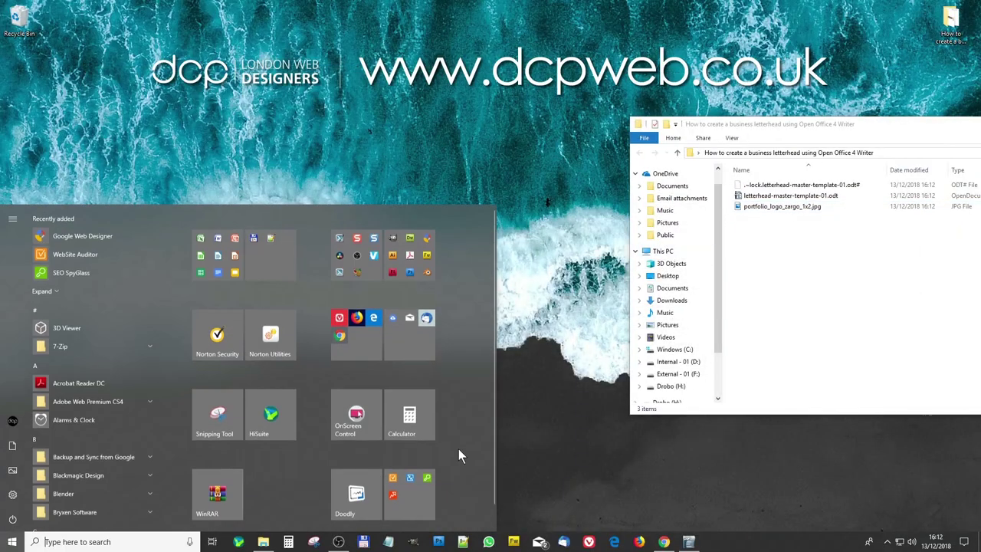
left_click(413, 542)
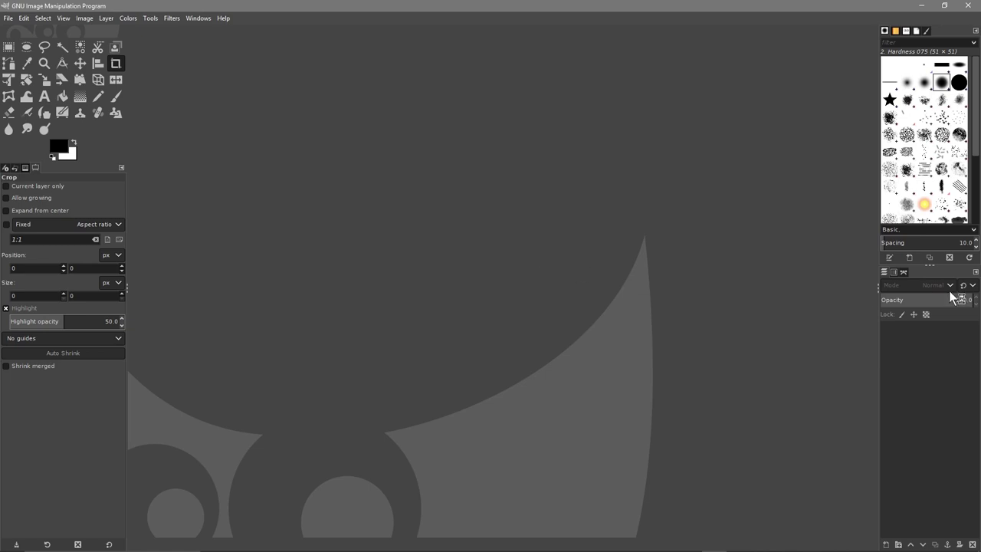
Step: Open the Zargo logo JPG in GIMP and crop it to 632×135 around the ZARGO wordmark and icon
key("alt+Tab")
left_click_drag(759, 209, 350, 214)
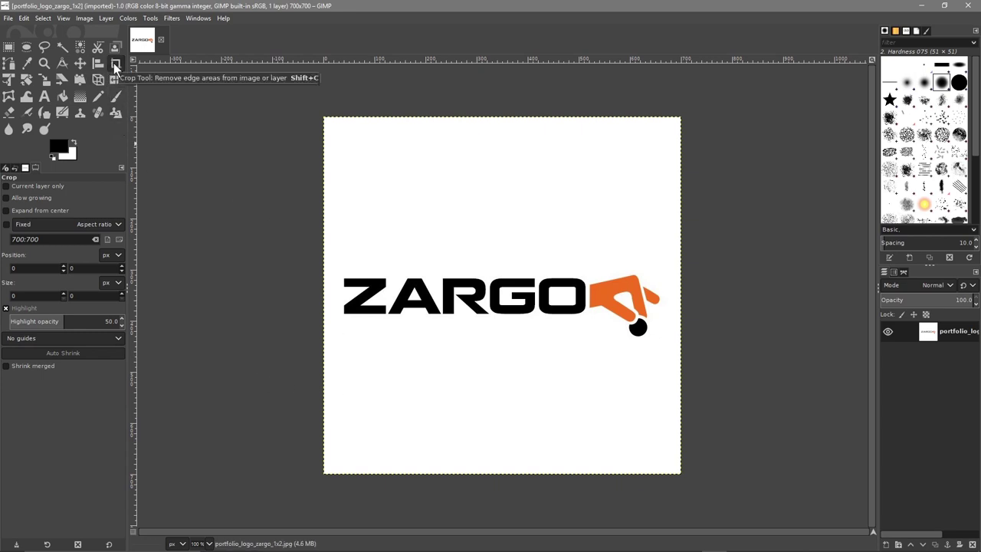
left_click(115, 67)
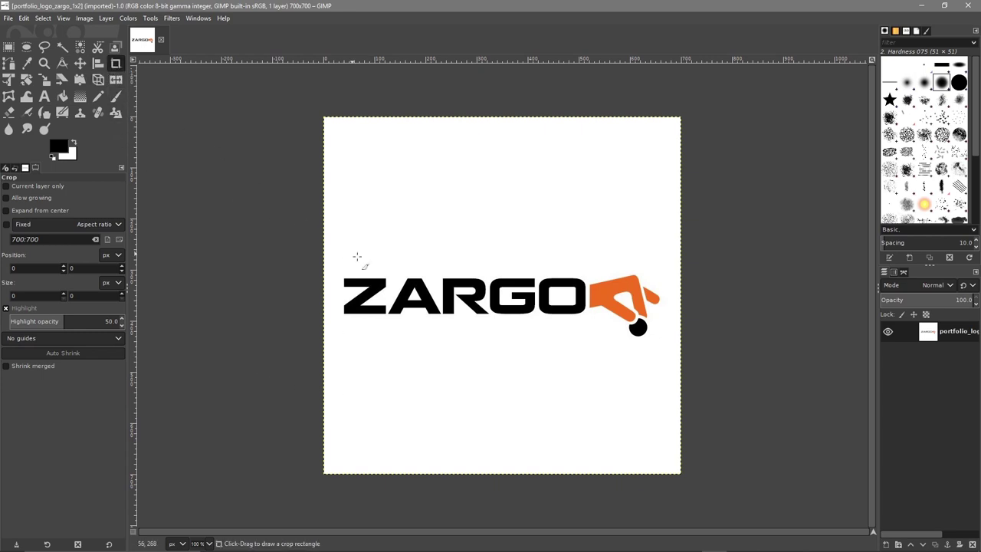
left_click_drag(340, 253, 666, 354)
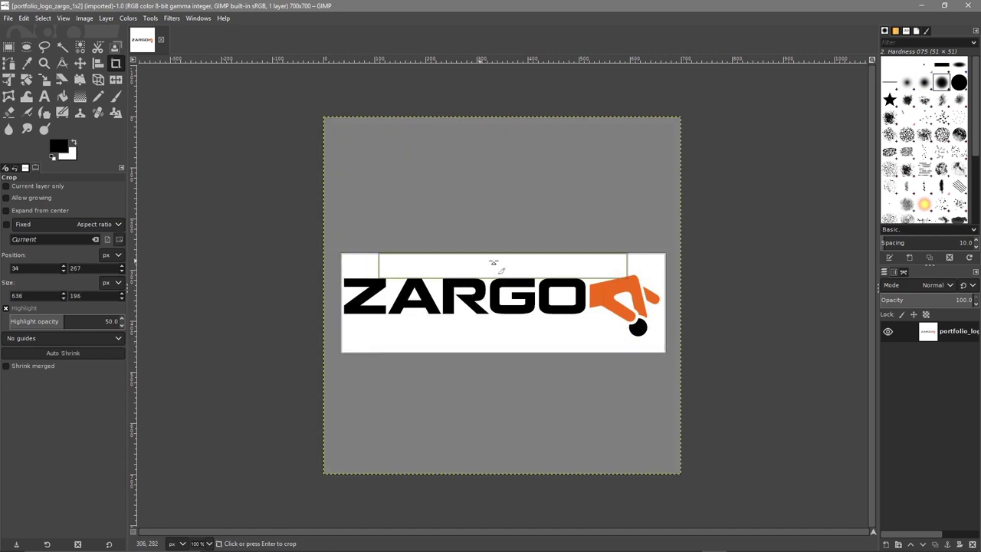
left_click_drag(359, 265, 352, 258)
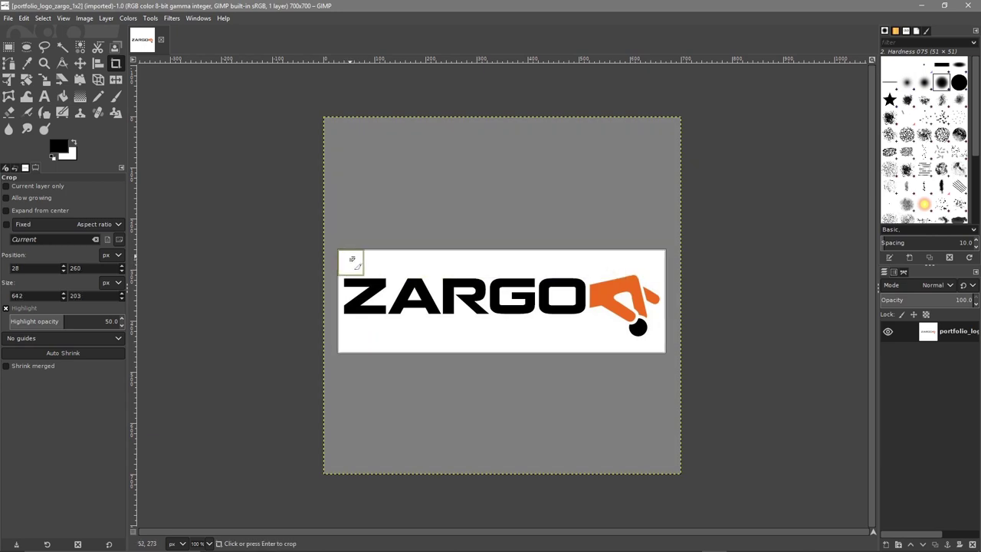
left_click_drag(519, 264, 519, 287)
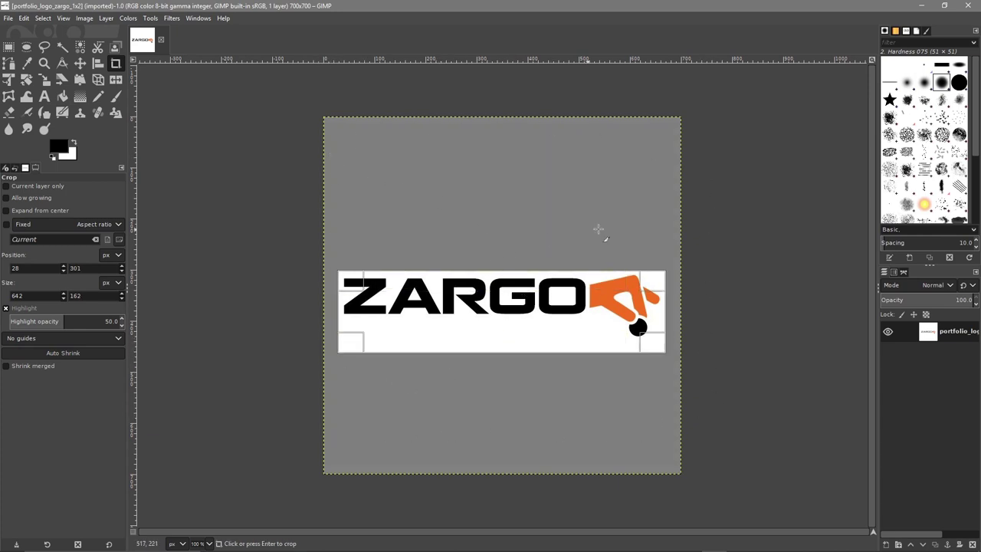
left_click_drag(532, 342, 528, 322)
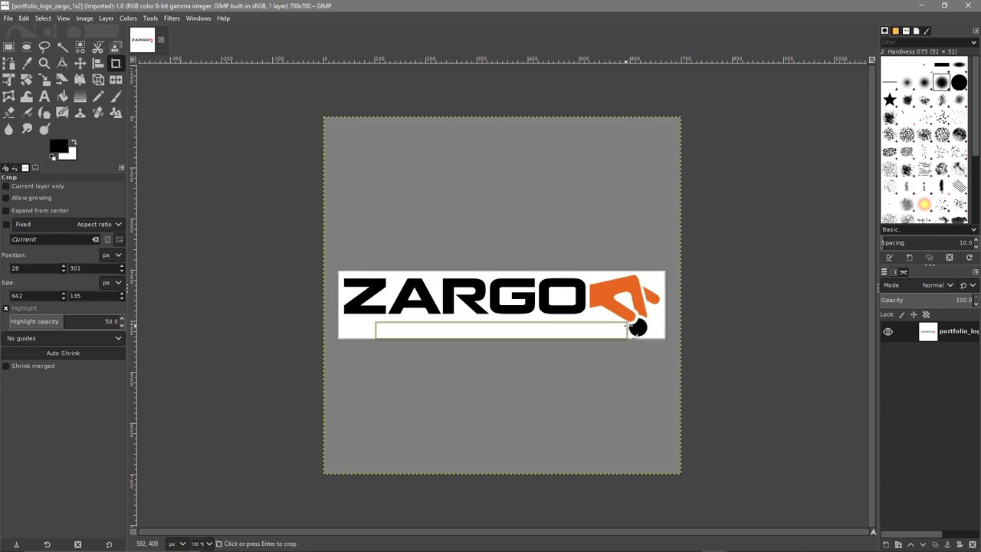
left_click_drag(650, 306, 645, 305)
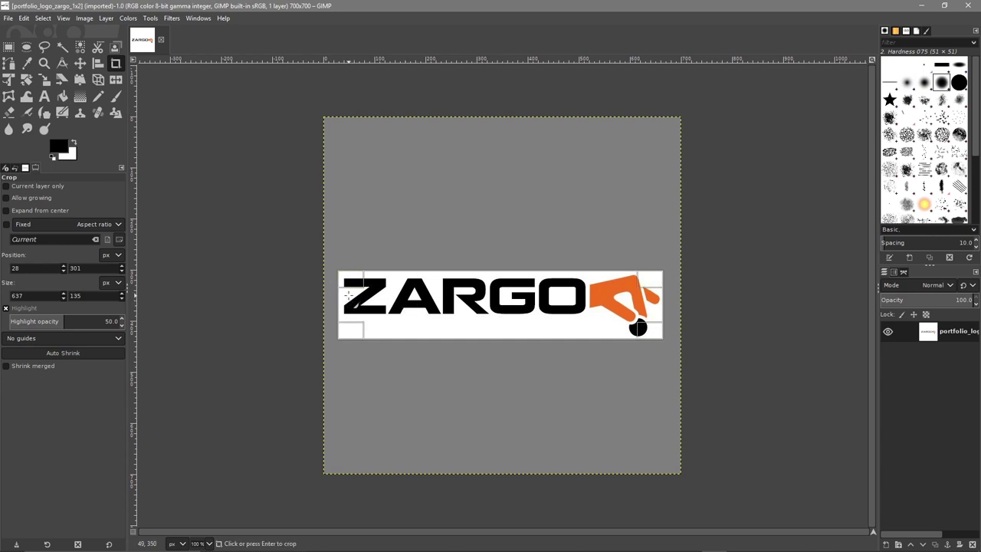
left_click_drag(345, 304, 349, 305)
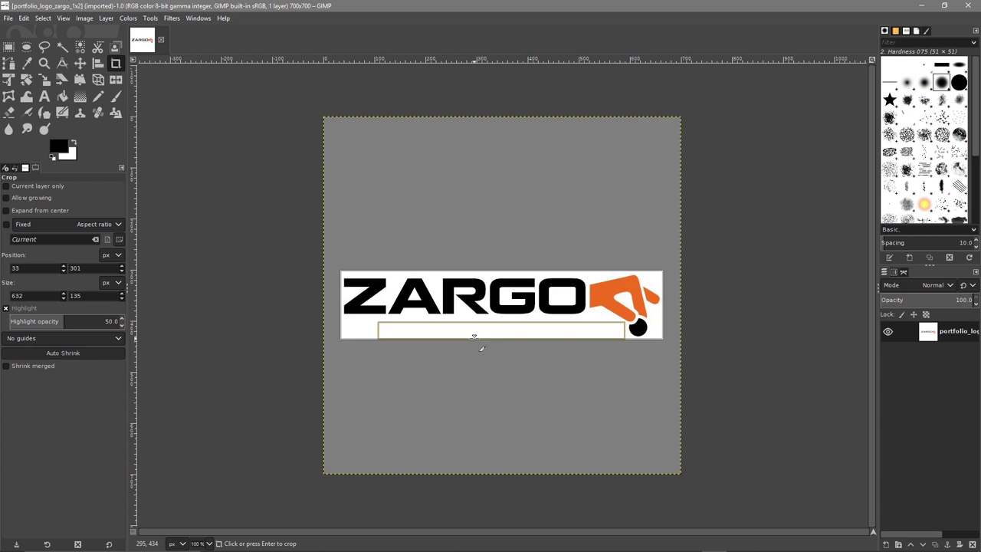
key("Return")
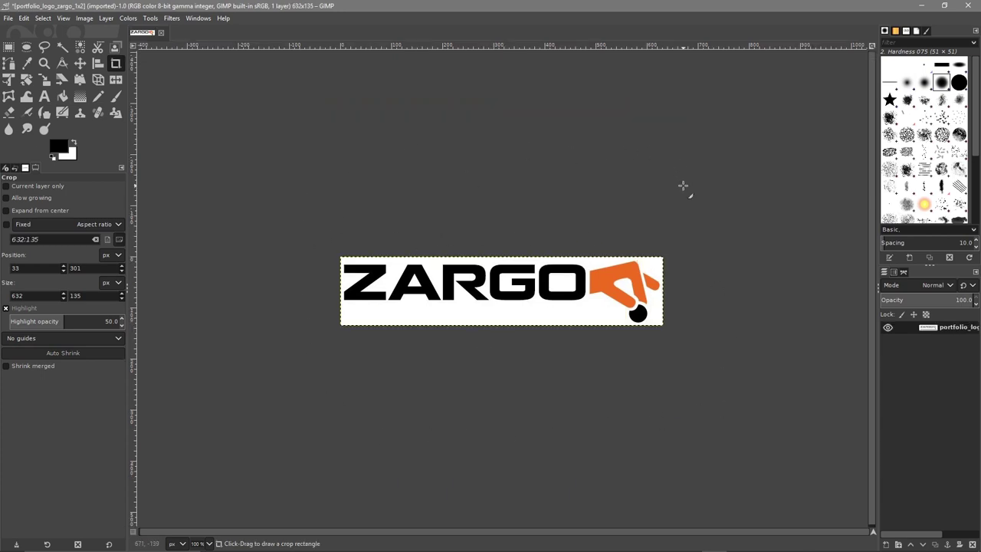
Step: Export the cropped logo as JPEG named example-logo-01.jpg, quality 100, into the tutorial folder
left_click(9, 18)
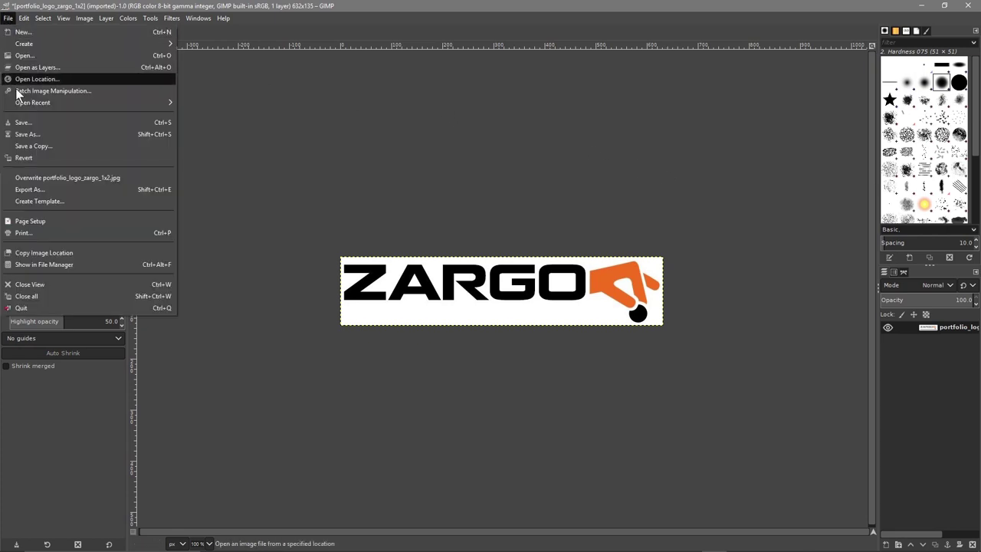
left_click(41, 189)
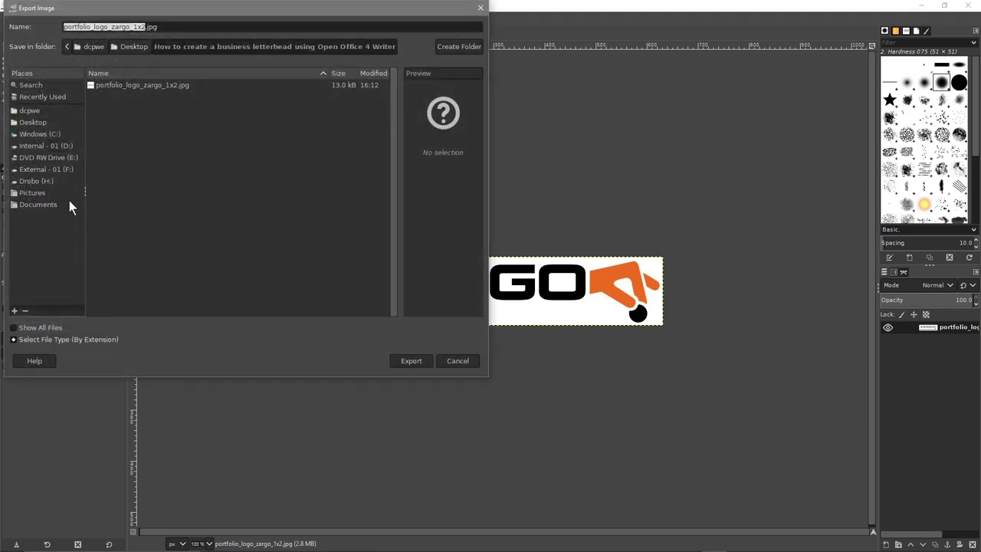
left_click(37, 338)
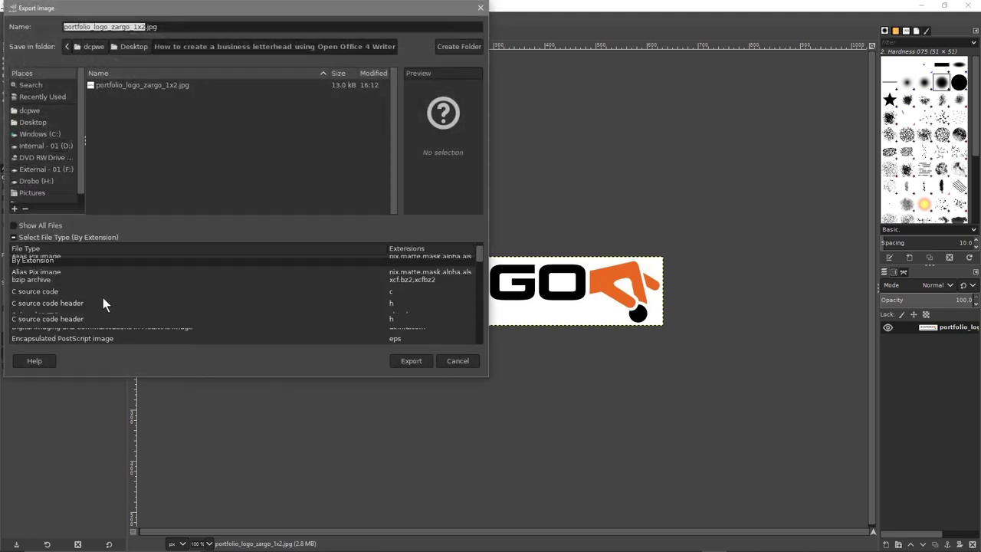
scroll(77, 303, "down", 5)
scroll(51, 310, "down", 1)
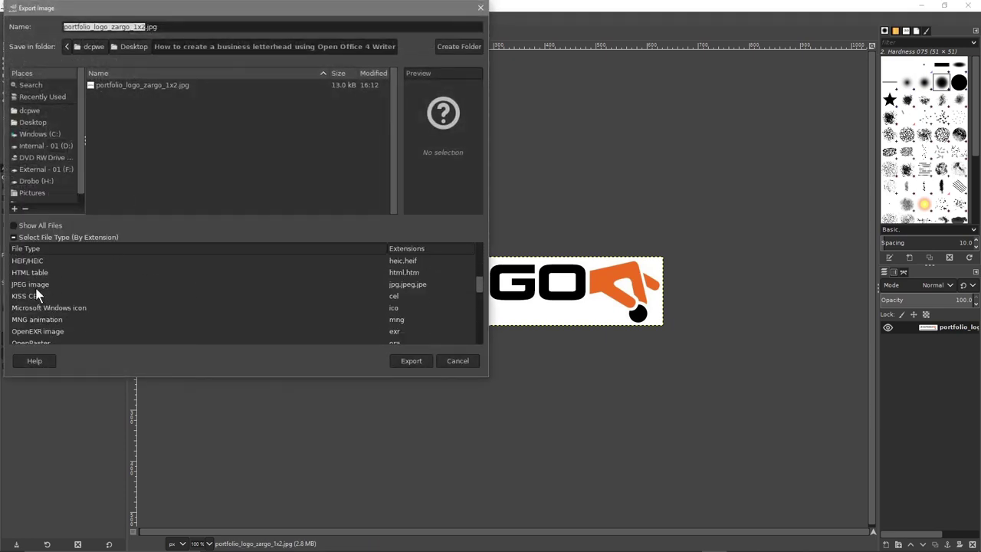
left_click(27, 284)
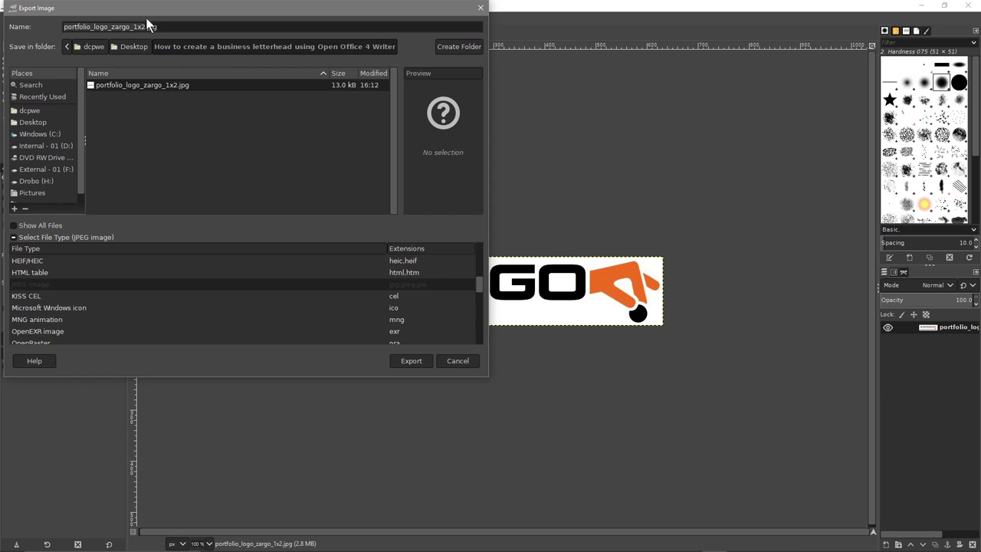
left_click_drag(143, 26, 5, 20)
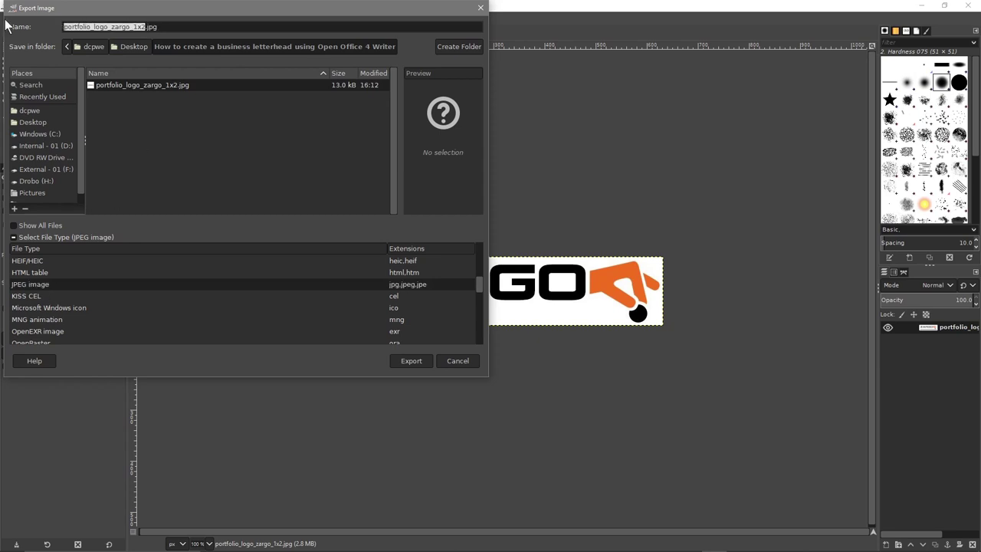
type("ea")
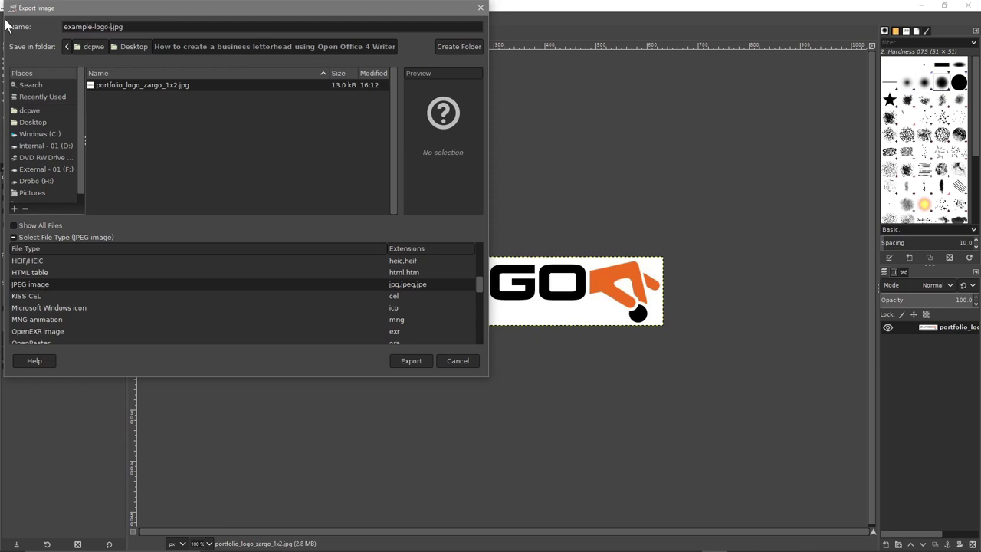
left_click(413, 362)
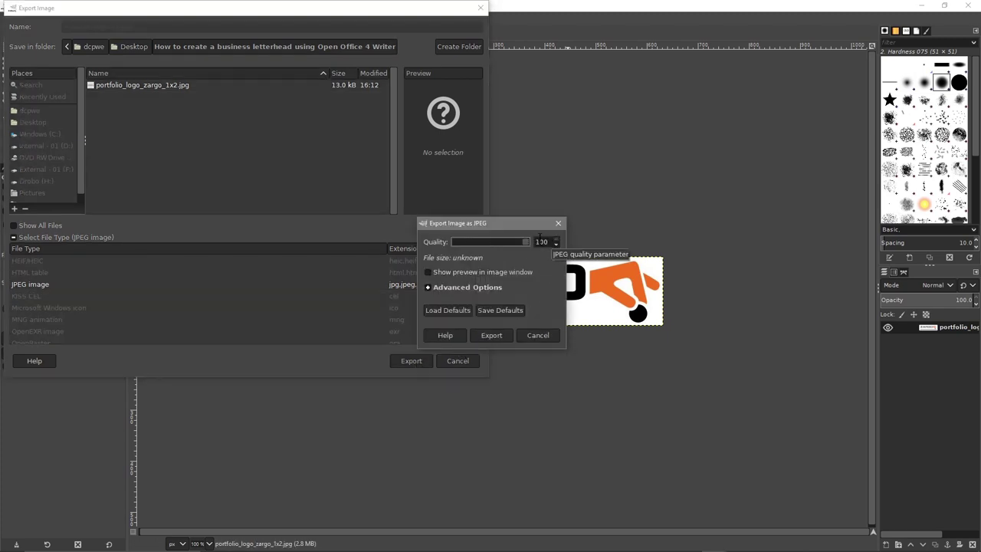
left_click(490, 335)
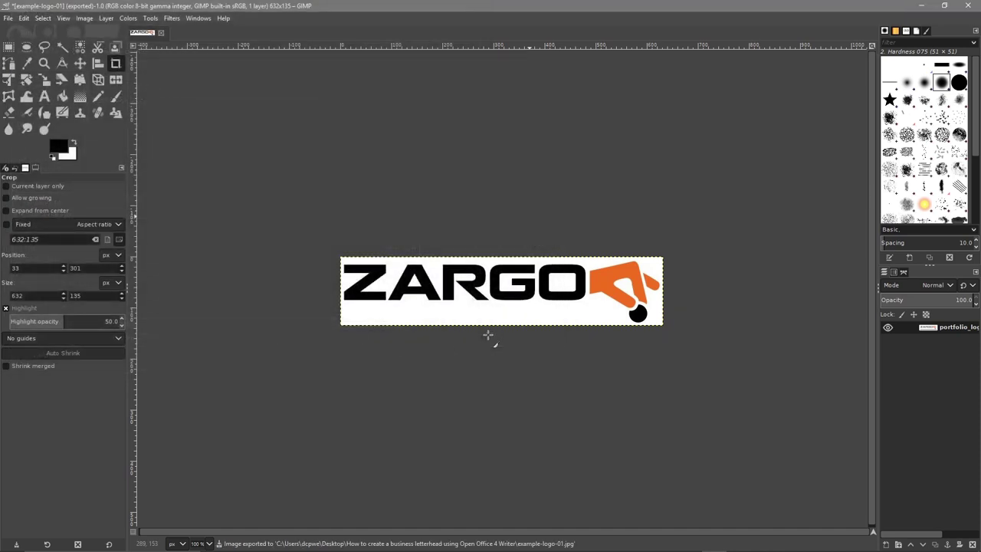
Step: Quit GIMP discarding changes, check example-logo-01.jpg in Photos, then head back to Writer
left_click(966, 7)
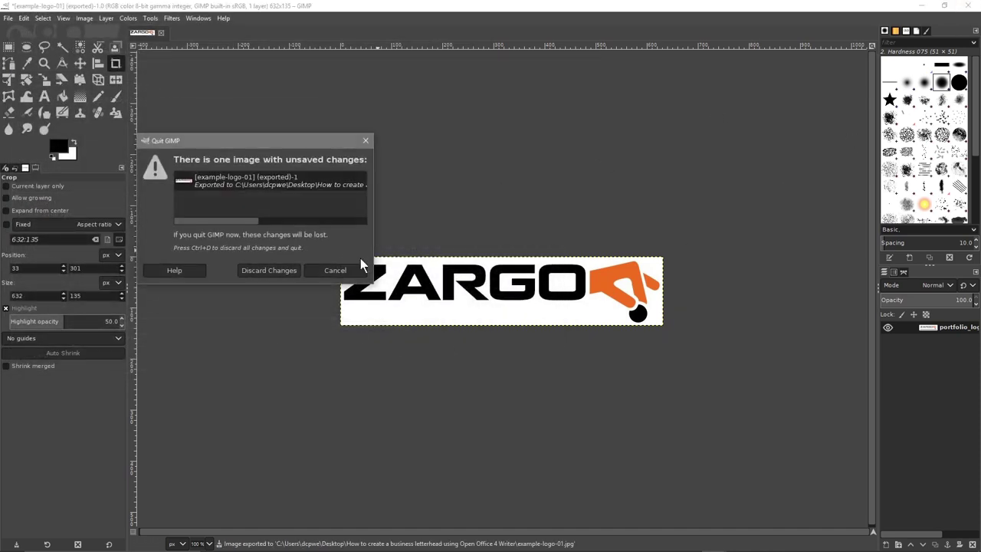
left_click(262, 271)
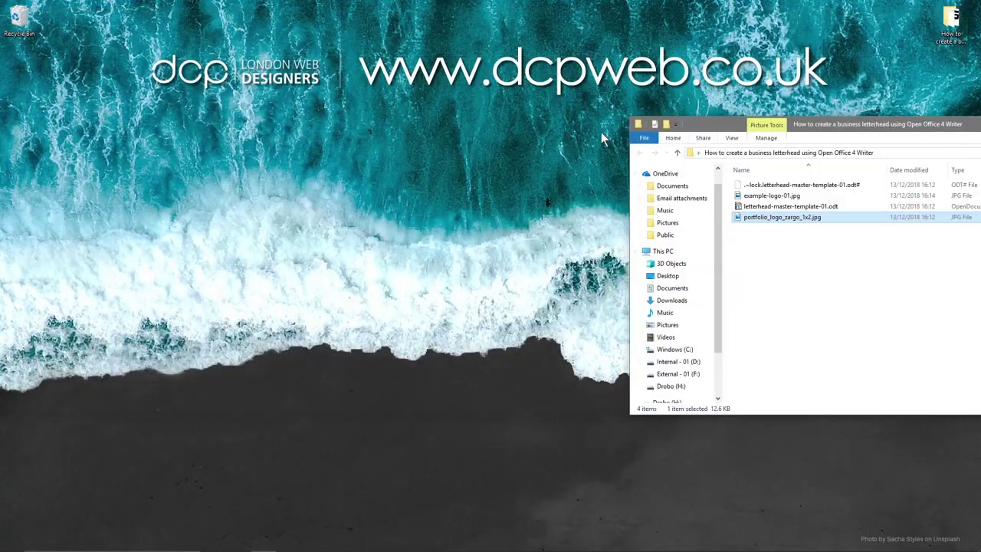
left_click(769, 199)
double_click(768, 200)
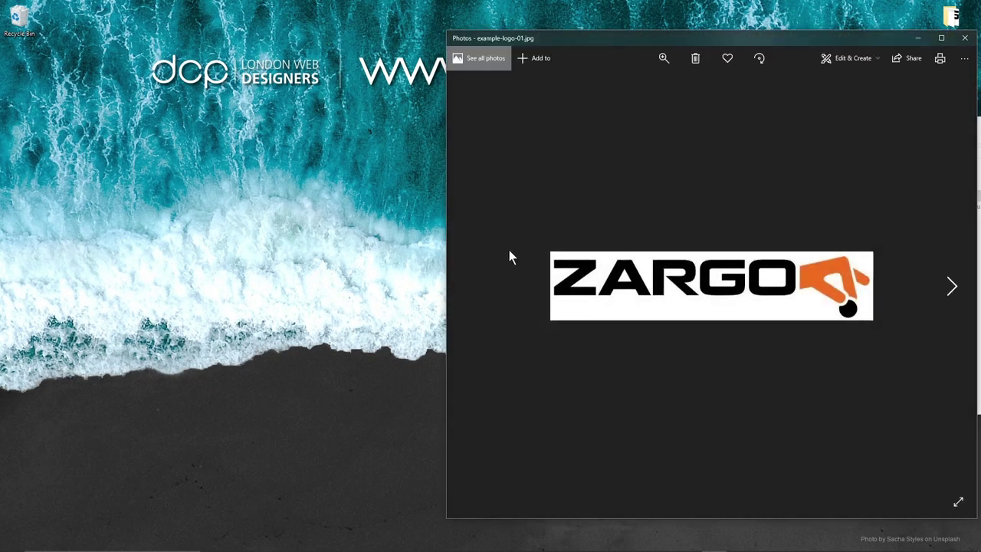
left_click(965, 37)
mouse_move(793, 221)
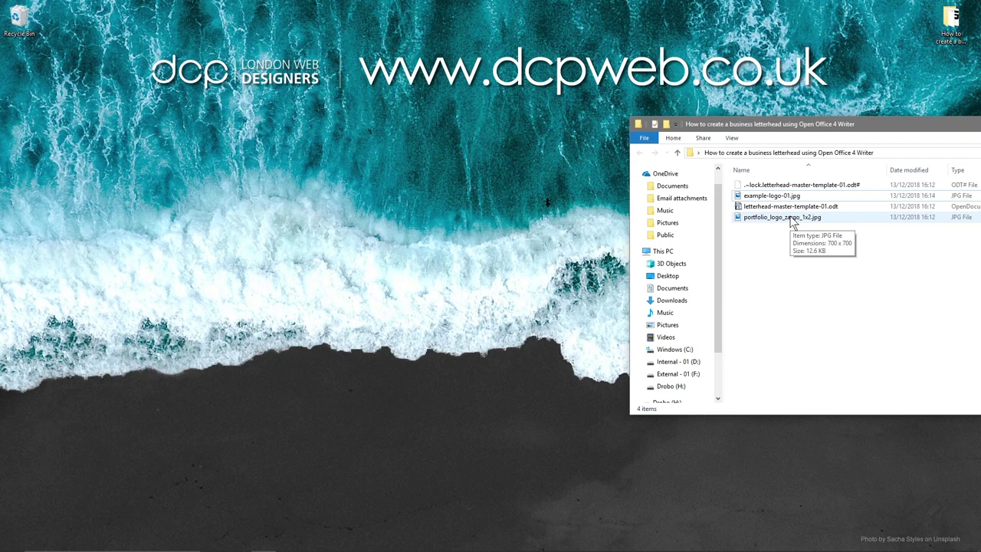
key("super")
Step: Insert example-logo-01.jpg into the left header cell, shift it left, and enlarge it to 7.00 × 1.85 cm
left_click(687, 547)
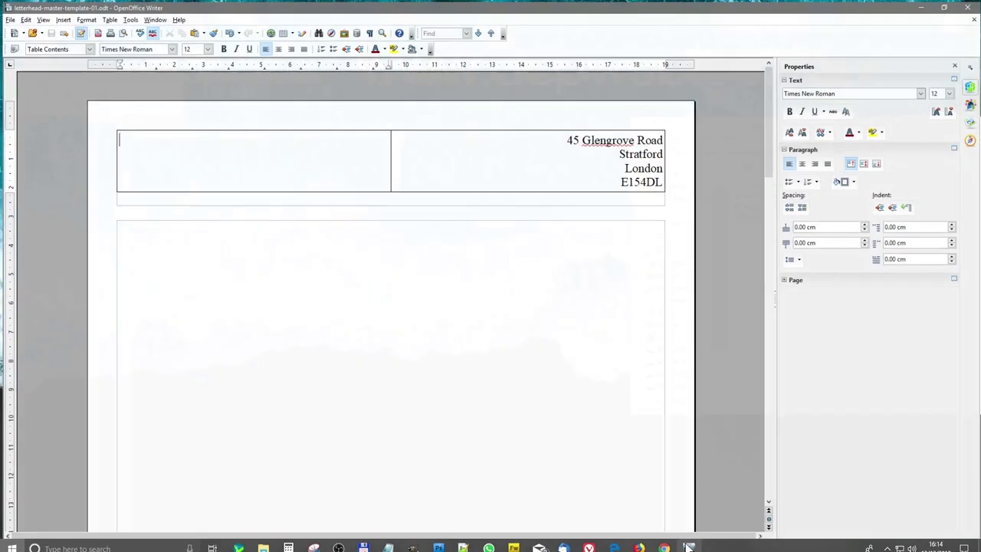
key("alt+Tab")
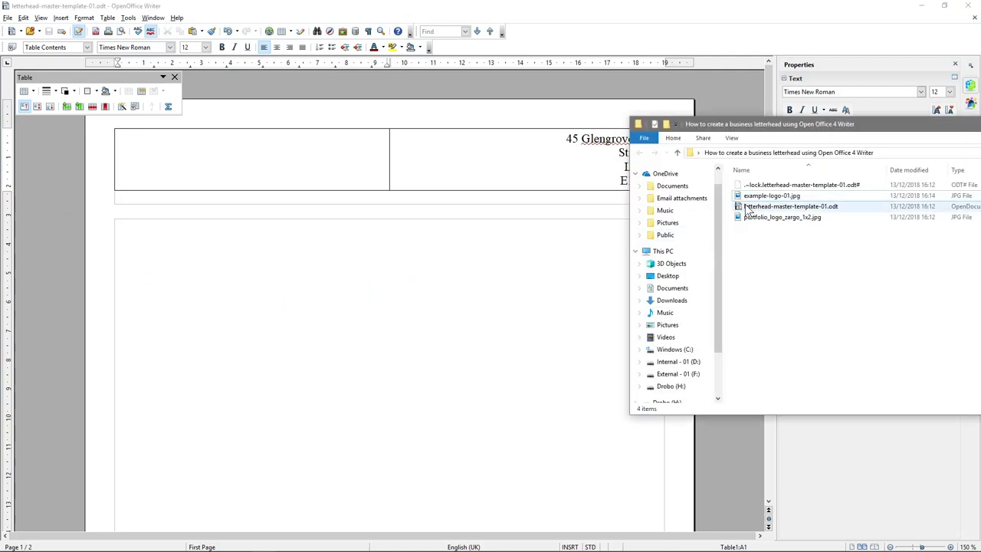
left_click(759, 196)
left_click_drag(754, 203, 200, 153)
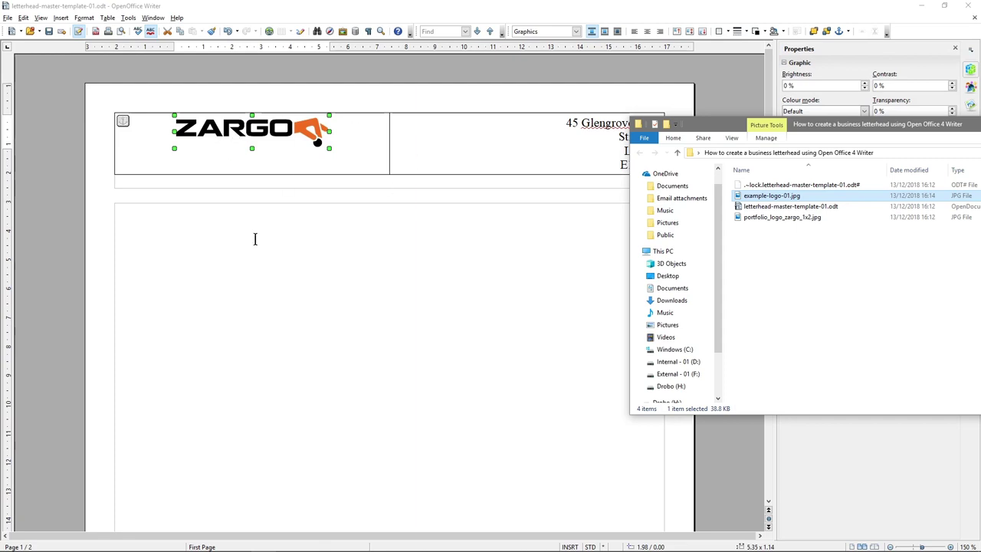
left_click_drag(277, 132, 219, 131)
left_click_drag(272, 149, 321, 142)
left_click(309, 264)
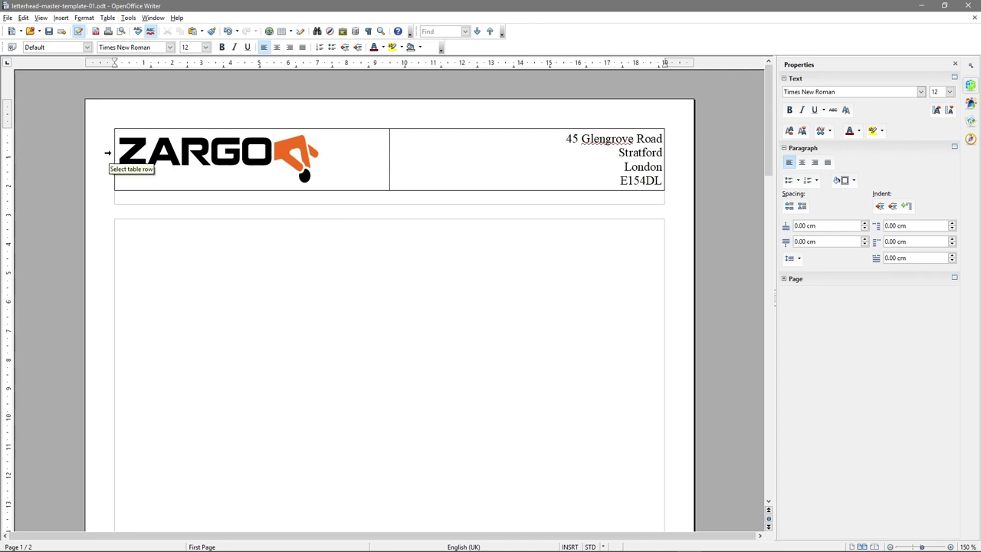
Step: Remove all borders from the header table row, then apply a bottom-only border
left_click(107, 153)
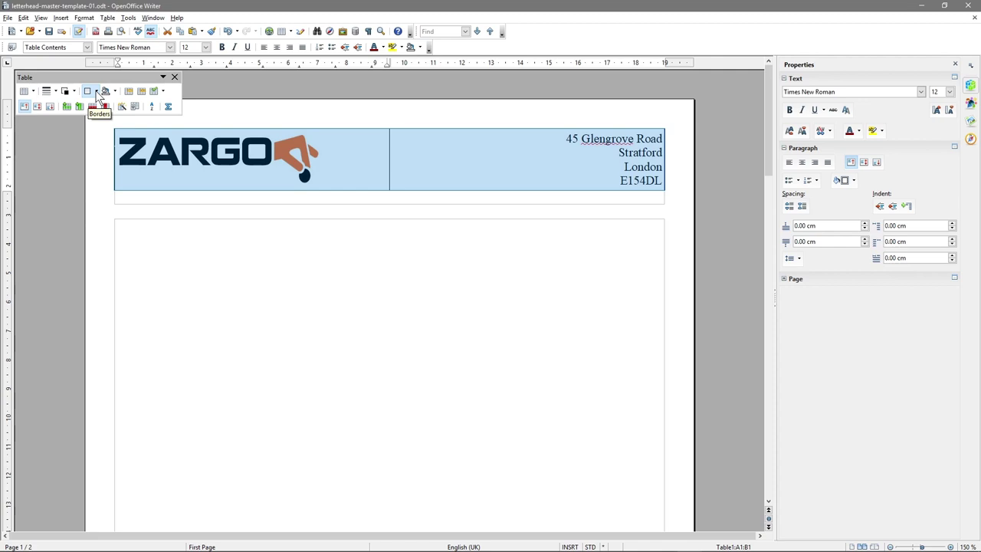
left_click(96, 91)
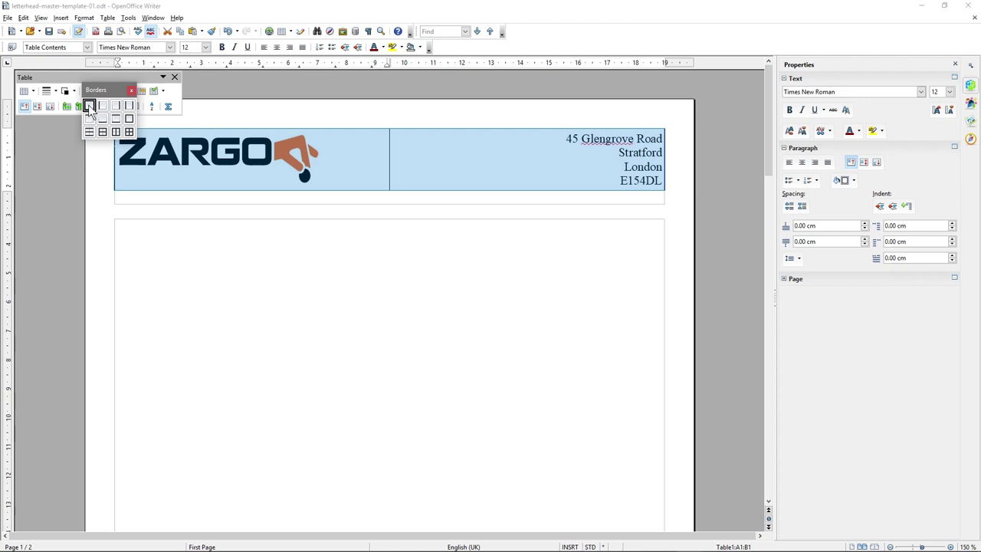
left_click(90, 108)
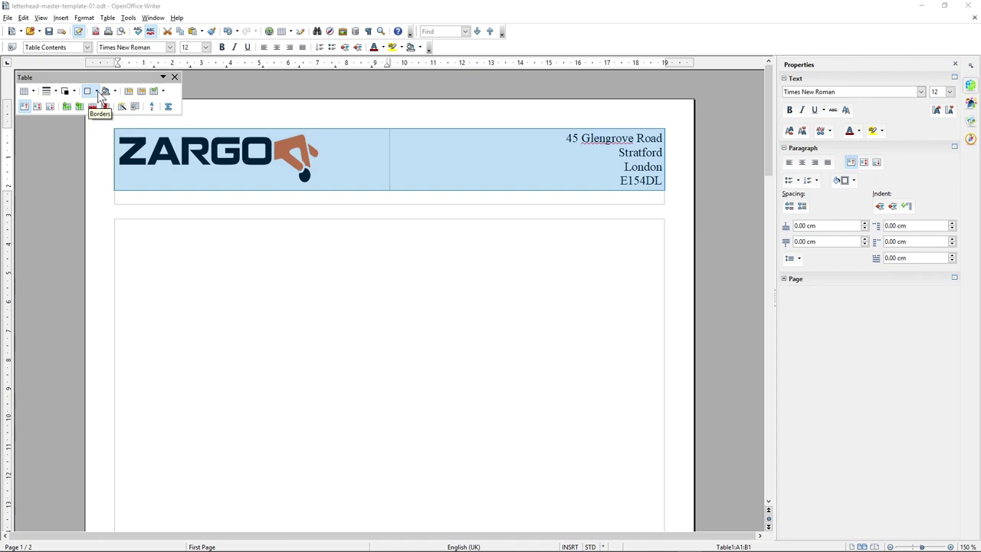
left_click(97, 91)
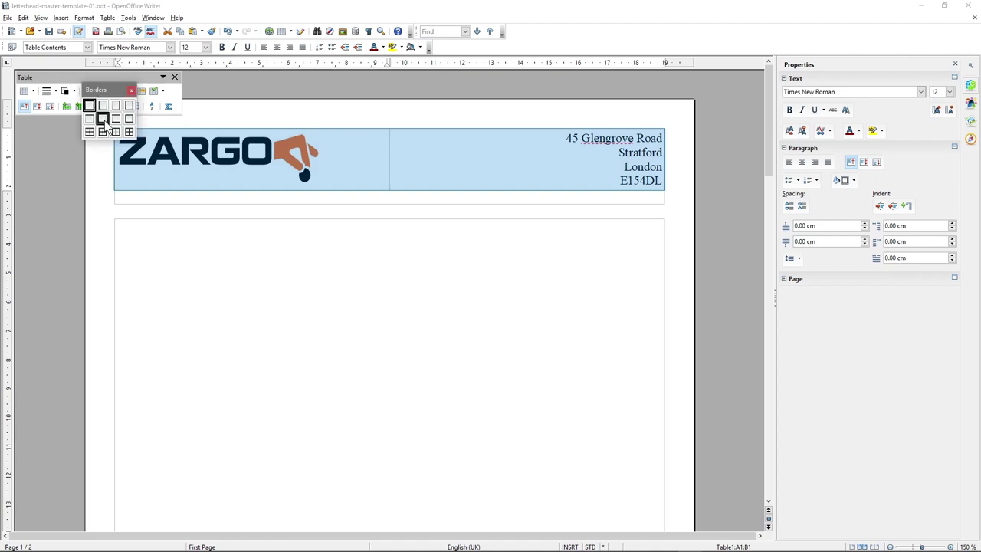
left_click(106, 123)
left_click(337, 311)
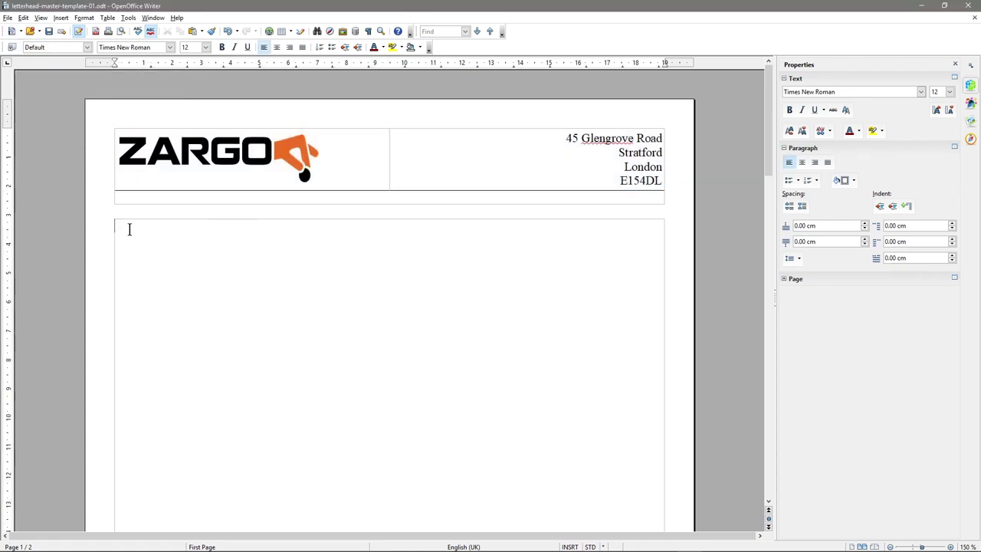
Step: Save the letterhead template and view both pages in Page Preview
left_click(50, 33)
left_click(7, 17)
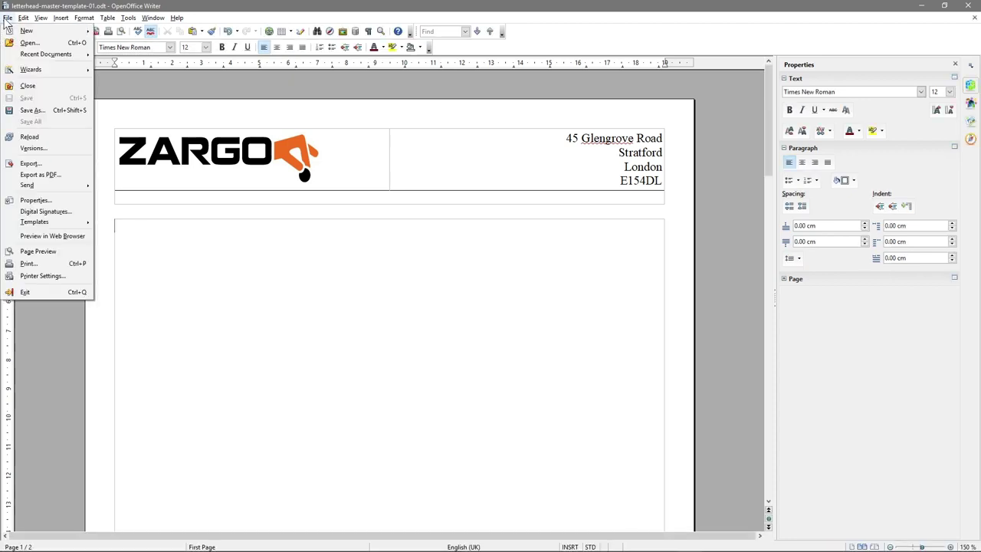
left_click(30, 252)
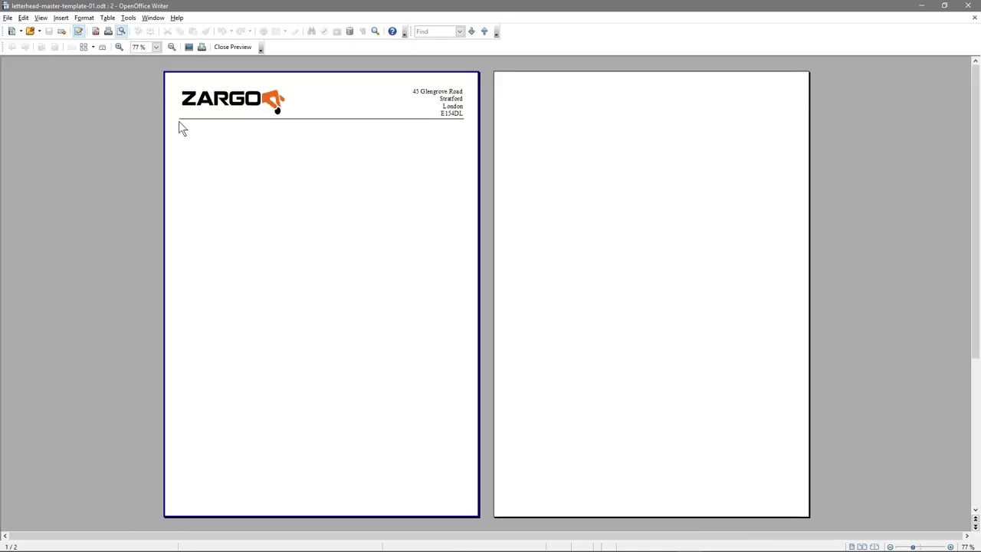
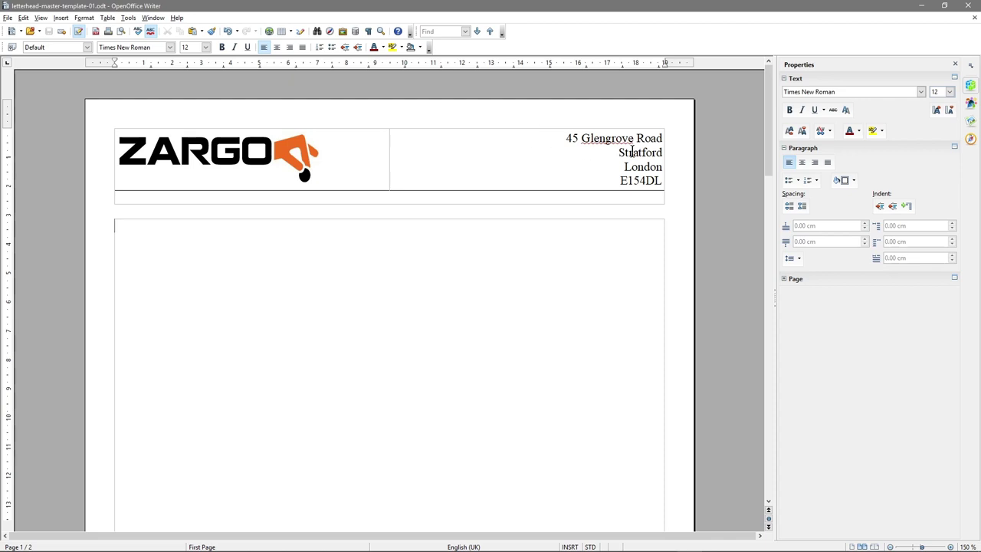
Step: Place the text cursor in the company address of the letterhead
left_click_drag(563, 138, 651, 179)
left_click(653, 180)
left_click(630, 139)
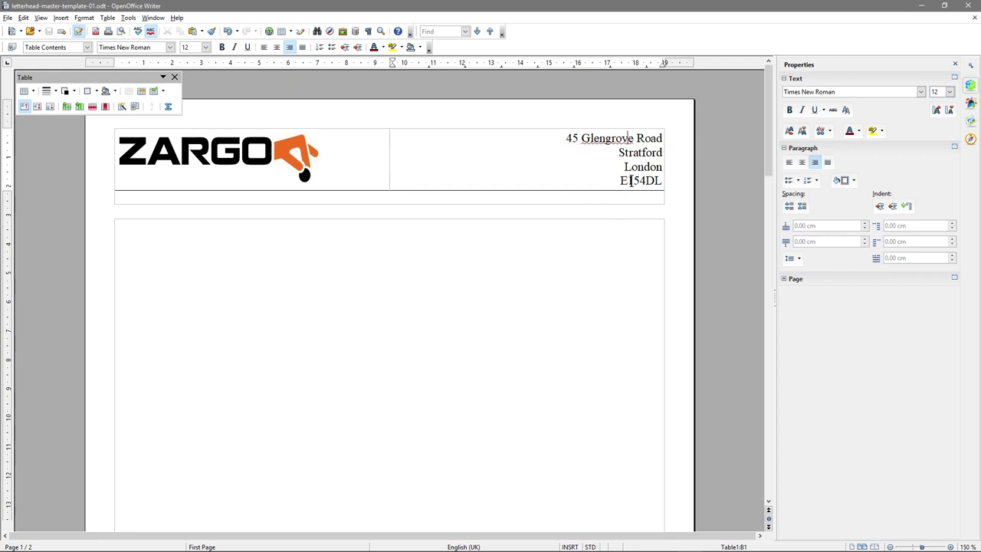
Step: Show all paragraph styles in the Styles and Formatting list and select Default
left_click(971, 104)
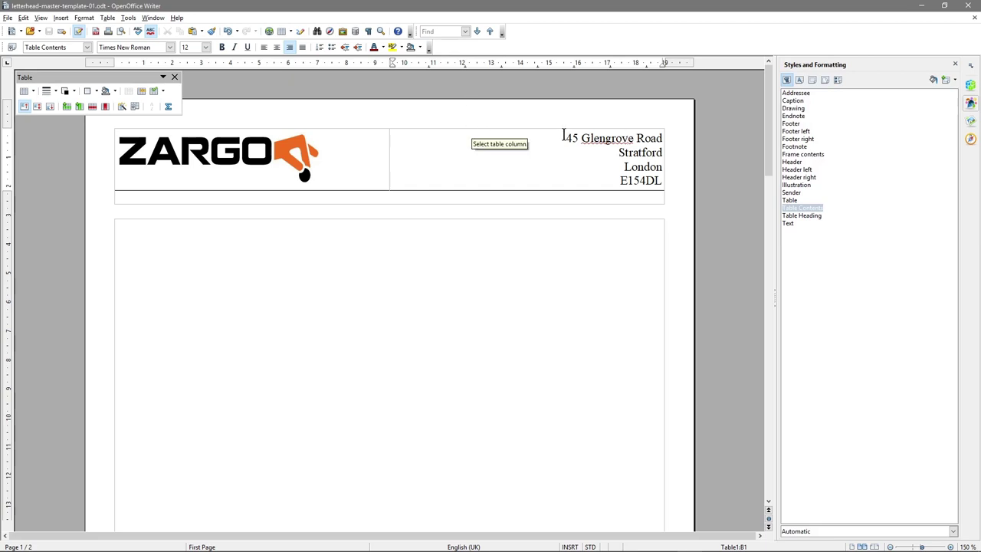
left_click(788, 81)
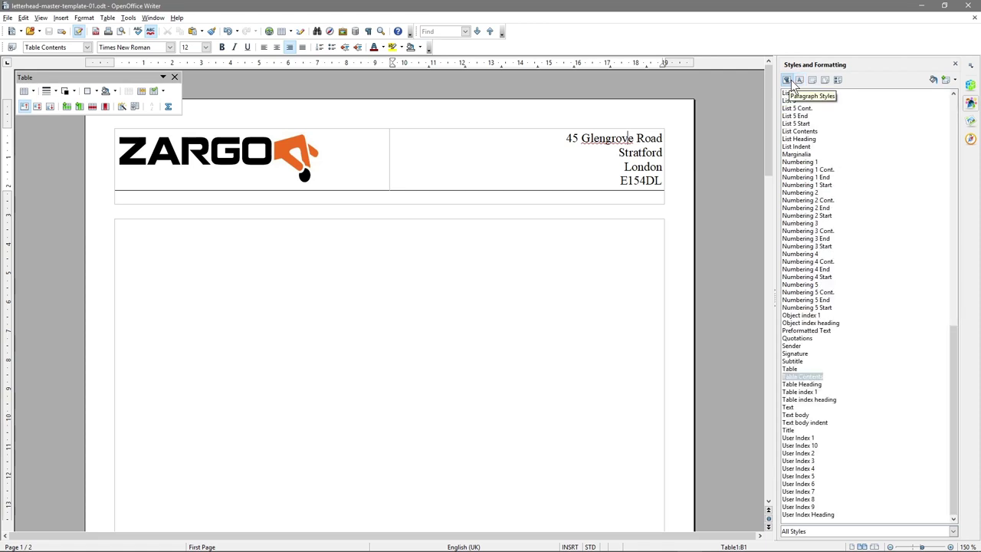
left_click(799, 81)
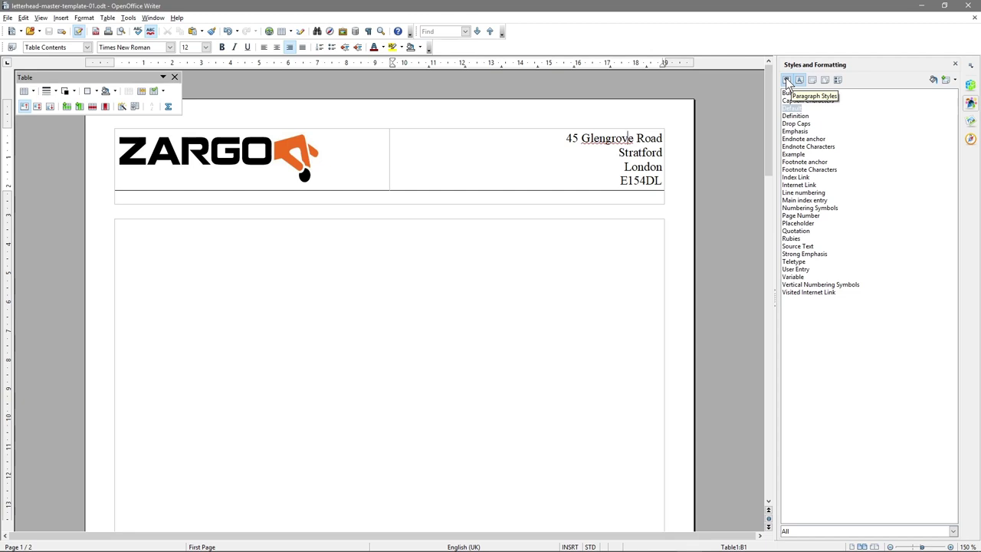
left_click(787, 82)
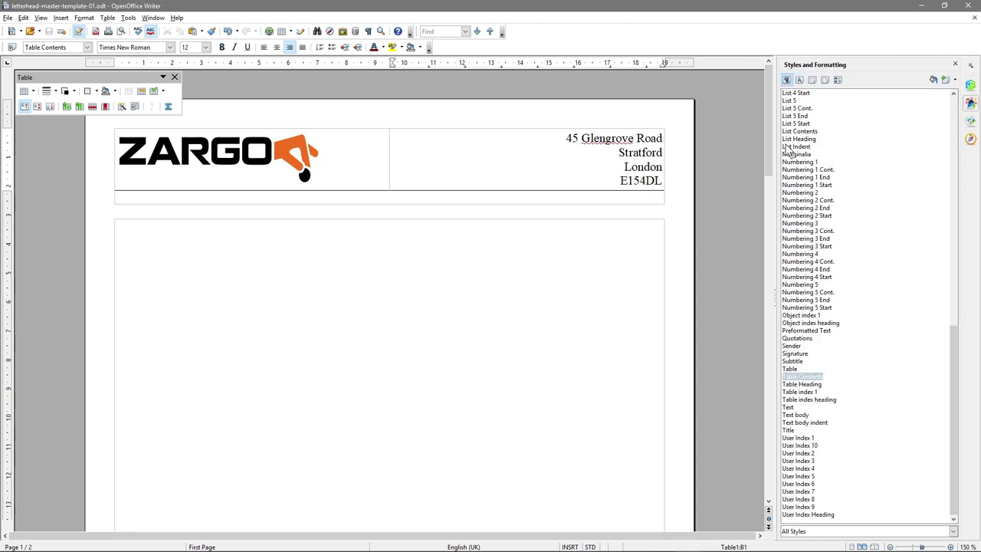
scroll(814, 268, "up", 5)
scroll(810, 266, "up", 15)
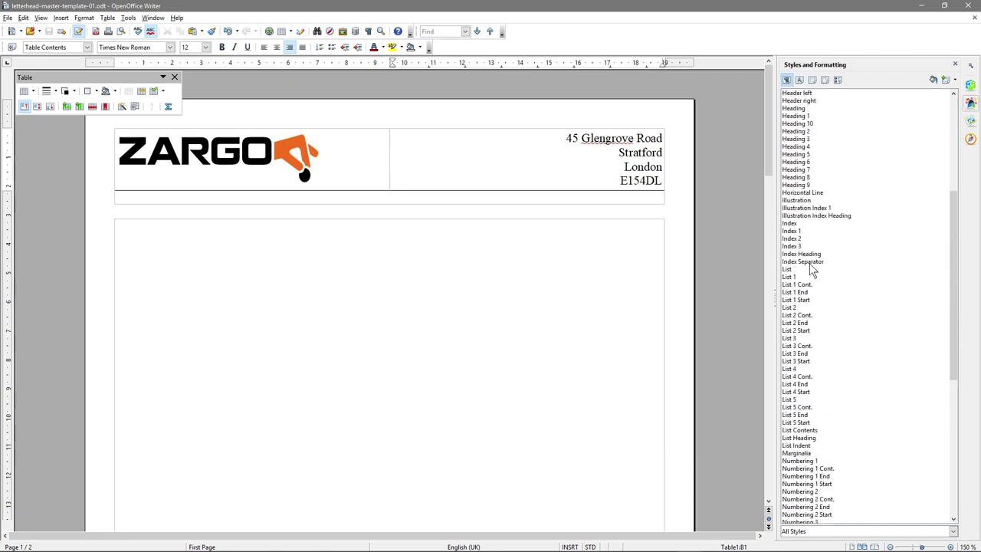
left_click(794, 217)
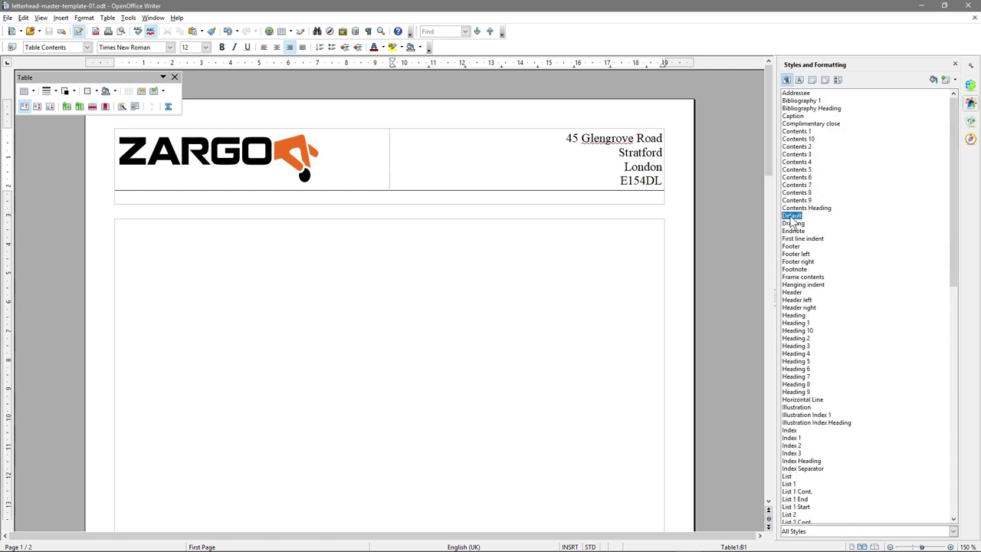
Step: Set the Default paragraph style's font to Verdana and select the address lines to verify it
right_click(793, 220)
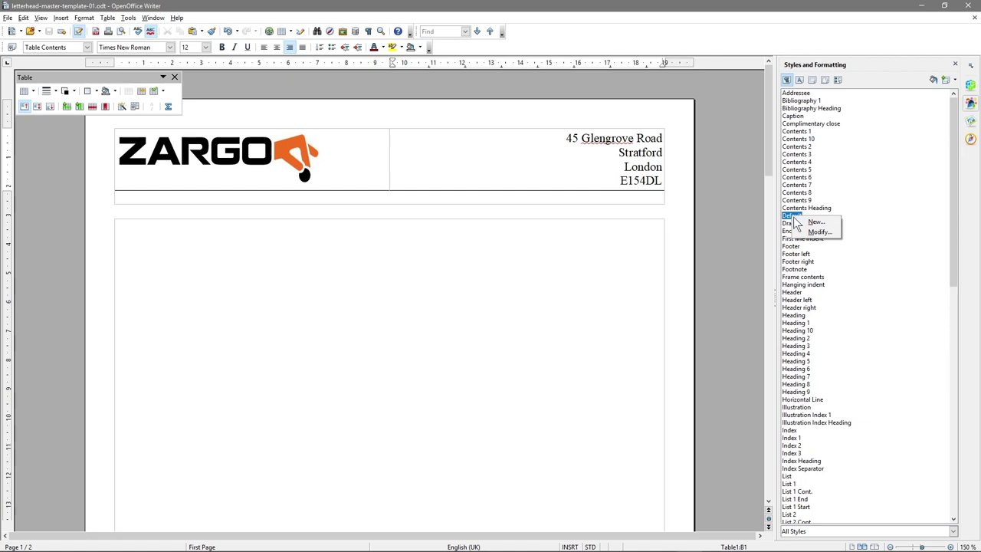
left_click(817, 232)
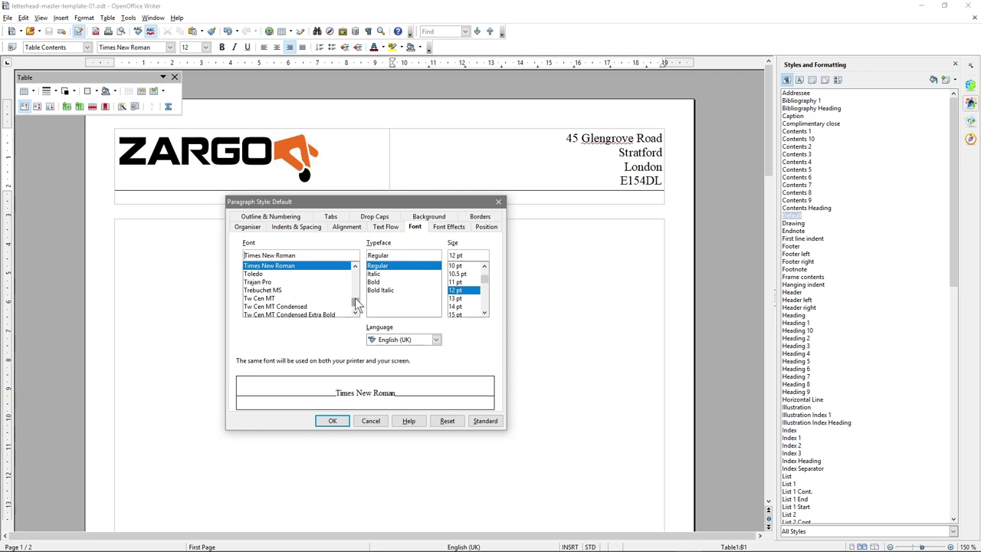
scroll(322, 297, "down", 5)
scroll(304, 299, "down", 6)
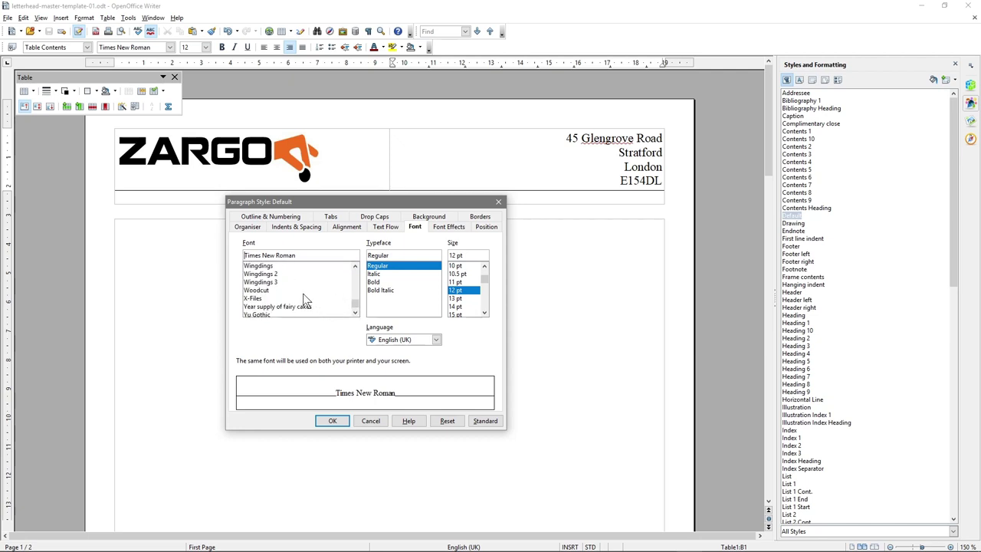
scroll(305, 299, "up", 7)
scroll(304, 299, "up", 3)
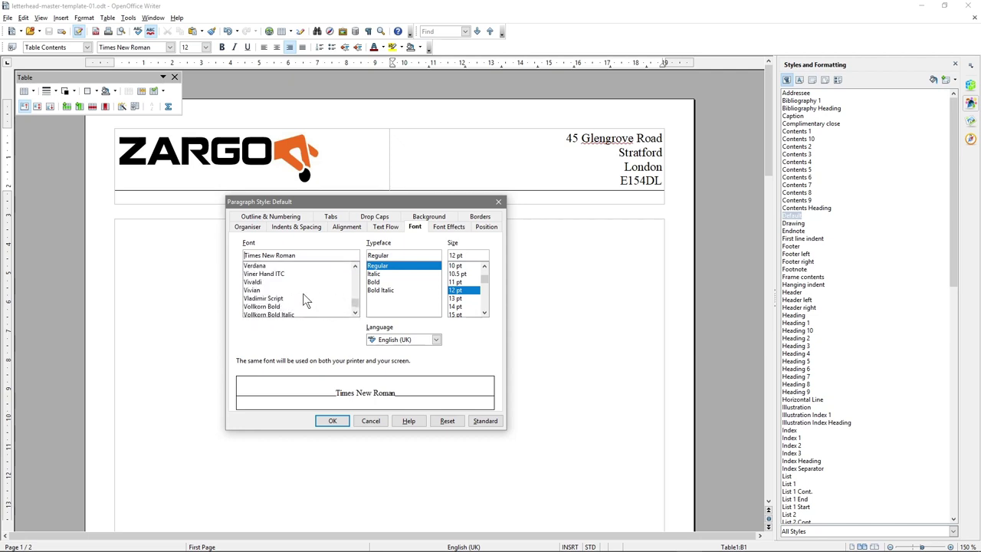
left_click(256, 266)
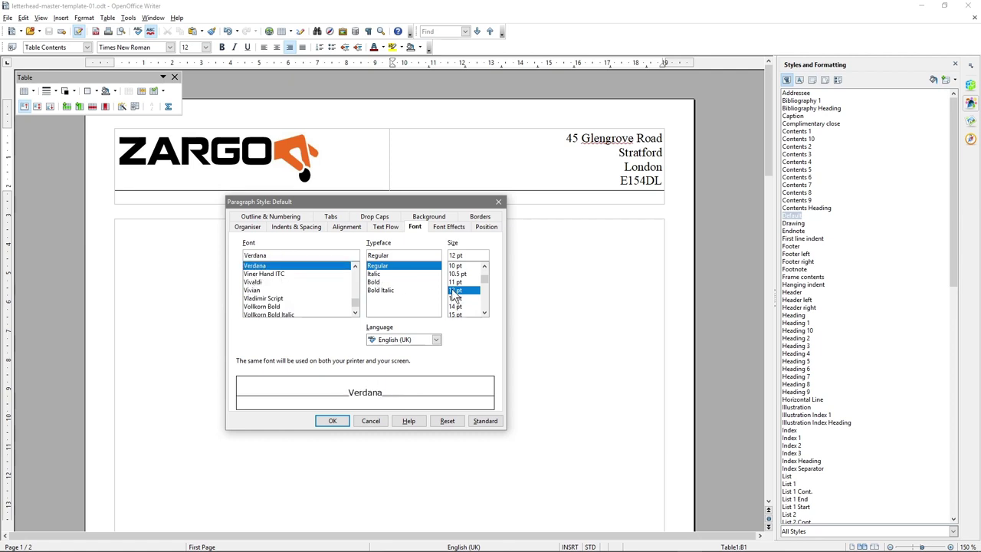
left_click(332, 423)
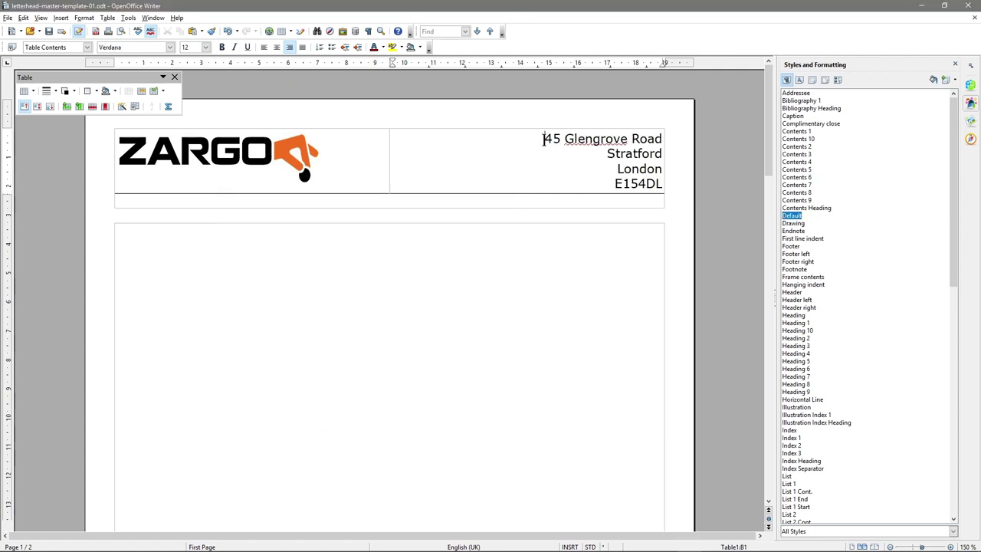
left_click_drag(545, 139, 659, 184)
Step: Type three test lines in the empty letter body to check the Verdana font
left_click(631, 130)
left_click(221, 267)
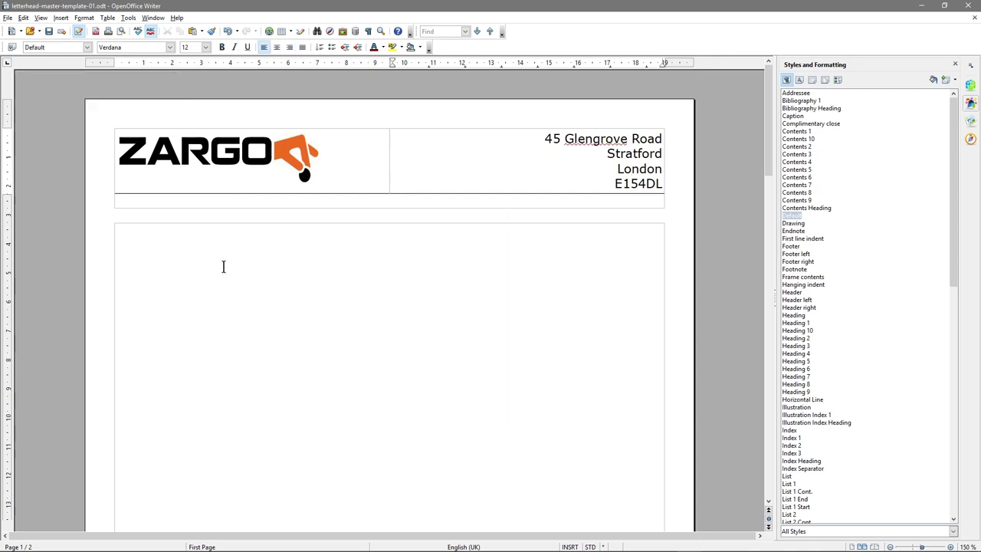
type("fdgdfg dfgdg")
key("Return")
type("dgdg")
key("Return")
type("fgdfgd ddfg")
key("Return")
Step: Delete the test text, save the template and right-align the first body line
key("shift+Up")
key("shift+Up")
key("shift+Up")
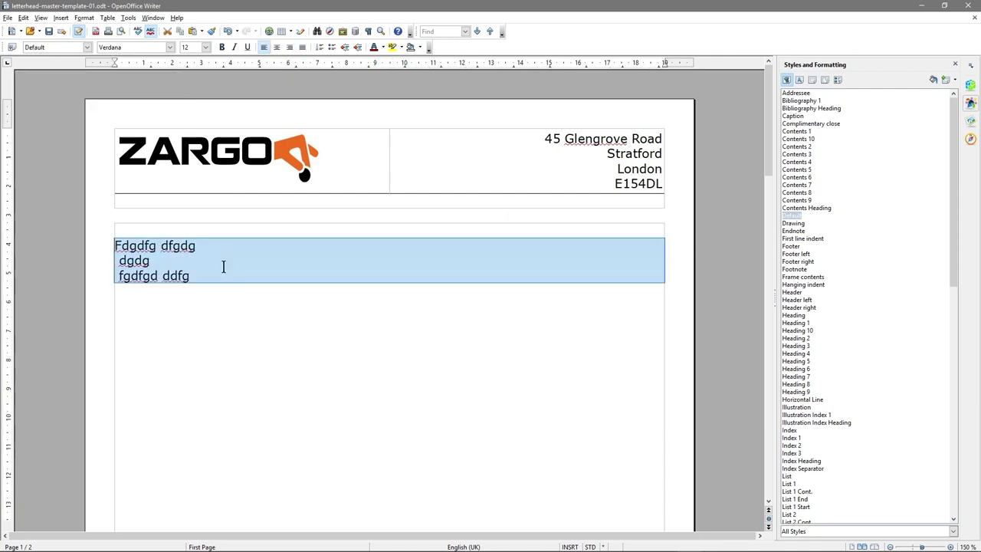
key("BackSpace")
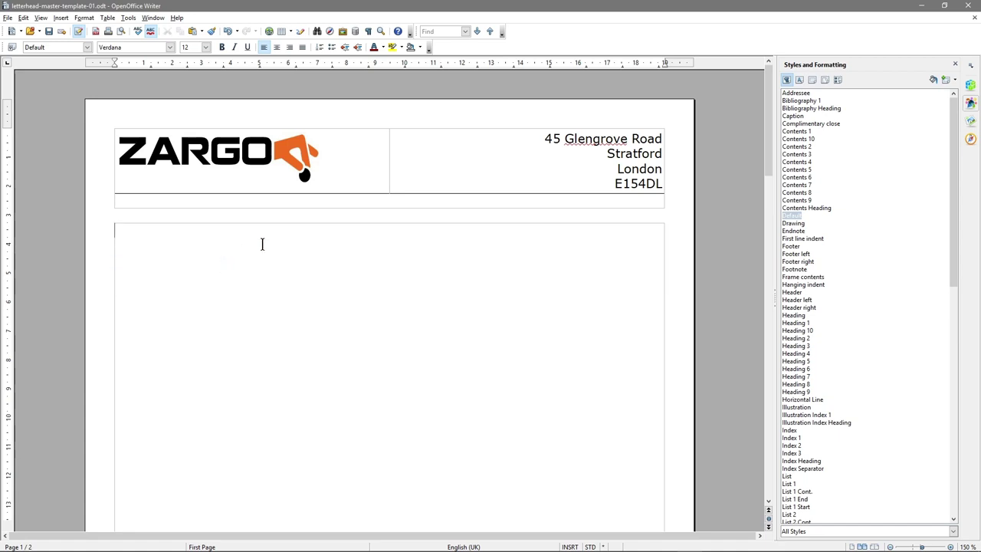
left_click(49, 31)
left_click(290, 47)
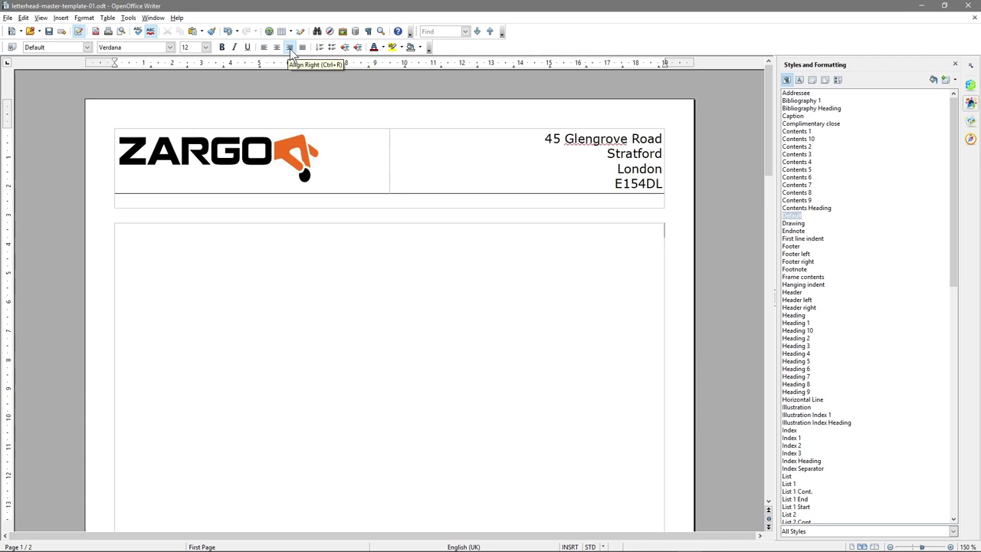
Step: Type 'Date: 13/12/2018', then 'Dear Sir, Madam, Sample content for this page' on the line below
type("Date")
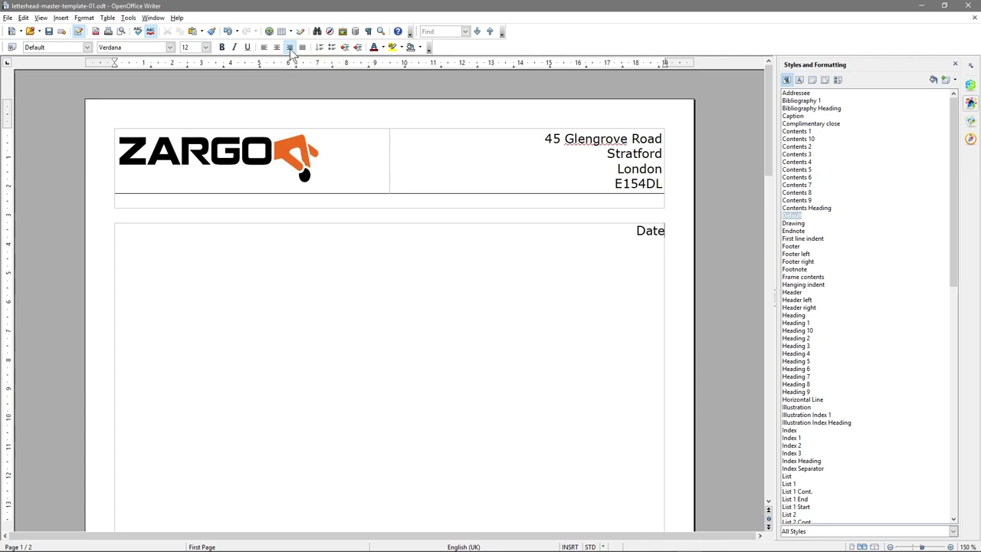
type(": 13/12/2018")
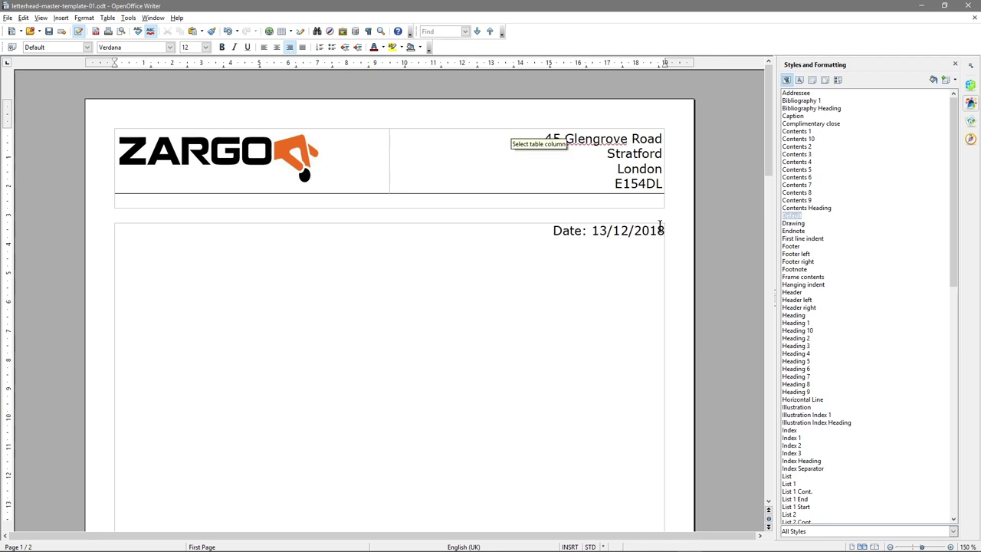
left_click_drag(551, 231, 674, 231)
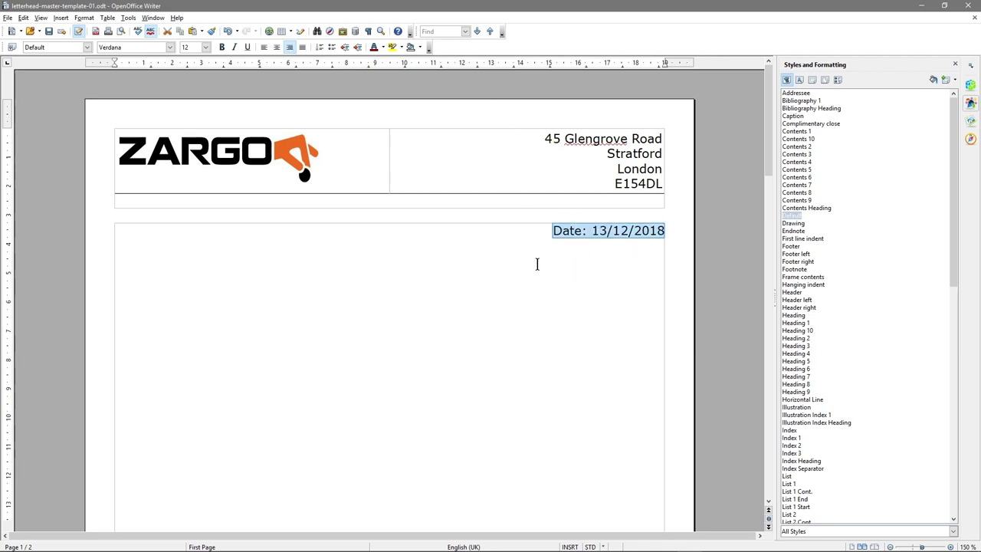
left_click(152, 263)
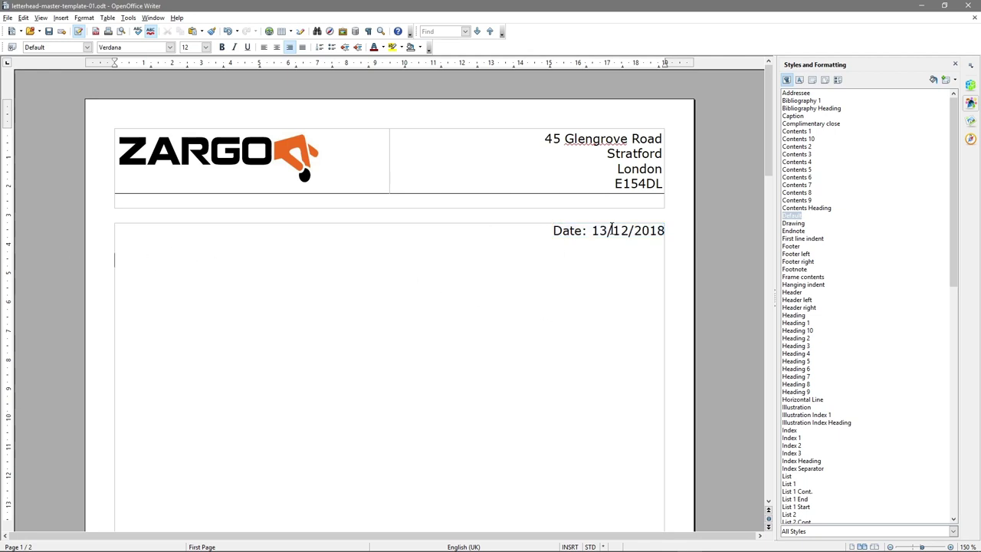
type("Dea")
type("e")
key("BackSpace")
type("r si")
key("BackSpace")
key("BackSpace")
type("Sir, Madam, ")
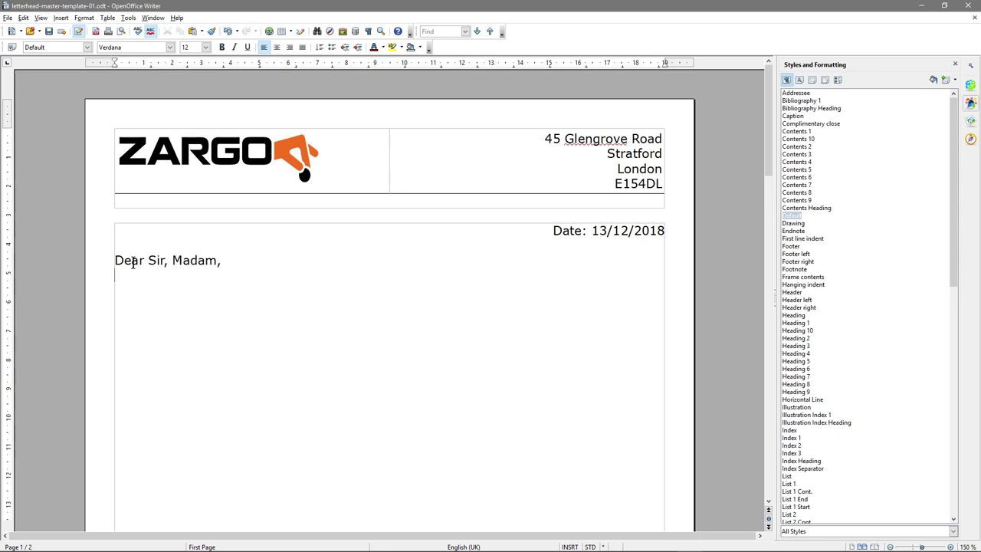
type("Sample content for this page.")
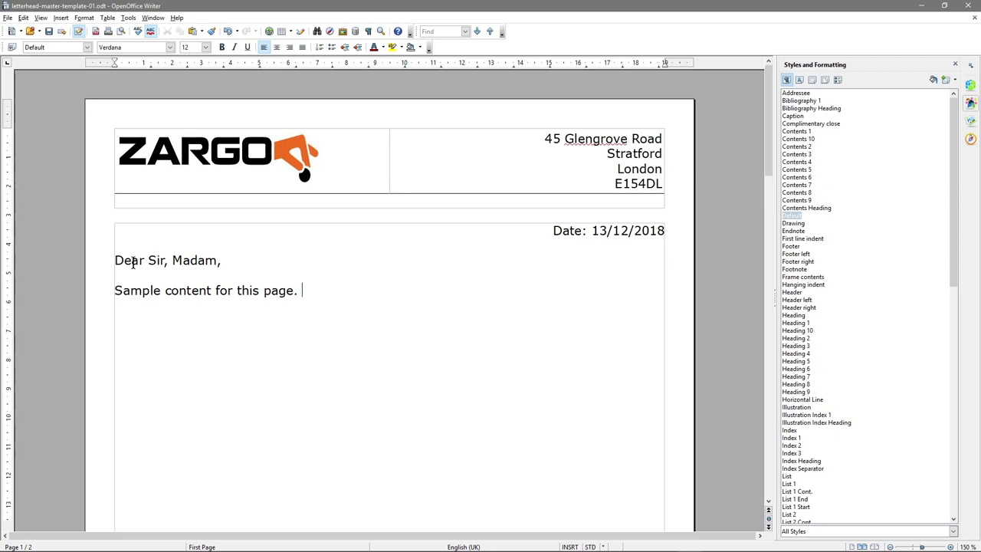
Step: Paste copies of the sample sentence into a paragraph and duplicate that paragraph below
left_click_drag(318, 290, 54, 292)
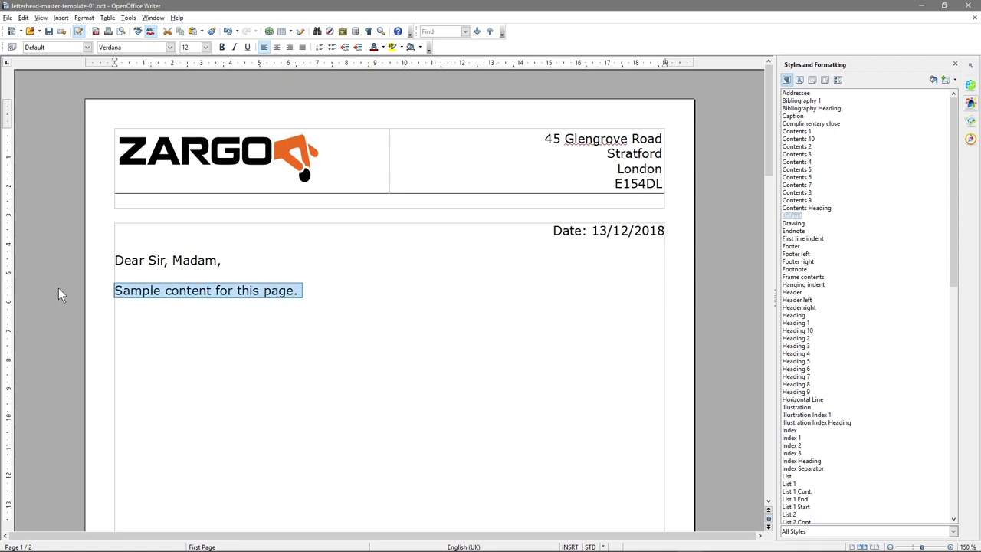
left_click_drag(116, 289, 351, 296)
key("ctrl+v")
key("ctrl+v")
key("ctrl+v")
key("ctrl+v")
key("ctrl+v")
key("ctrl+v")
key("ctrl+v")
key("ctrl+v")
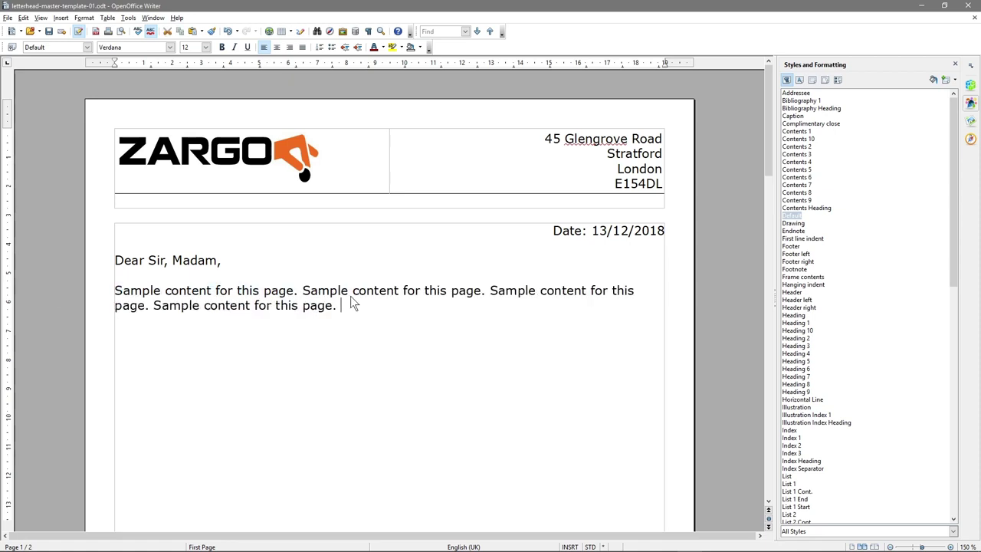
key("ctrl+v")
key("ctrl+v")
key("ctrl+v")
key("ctrl+v")
key("ctrl+v")
key("ctrl+v")
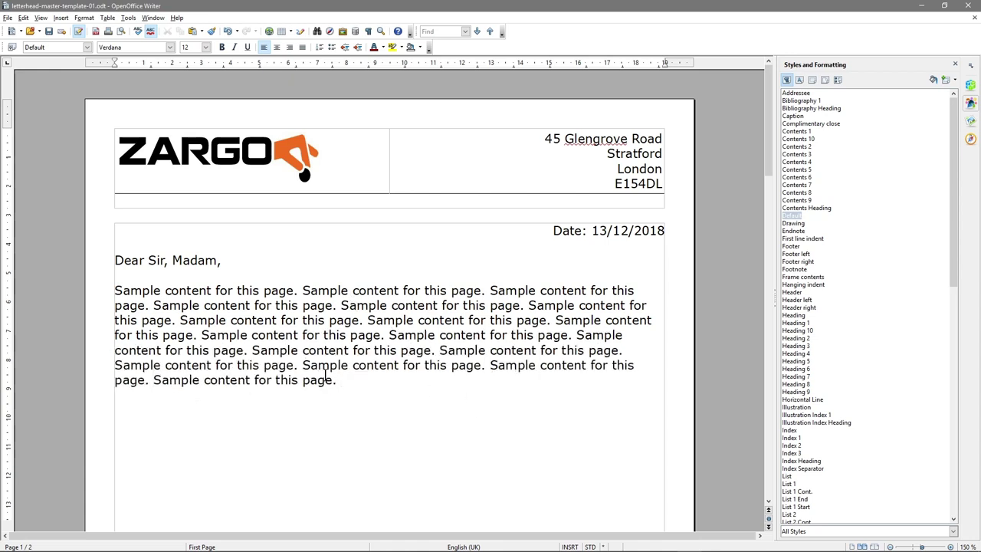
left_click_drag(349, 377, 102, 294)
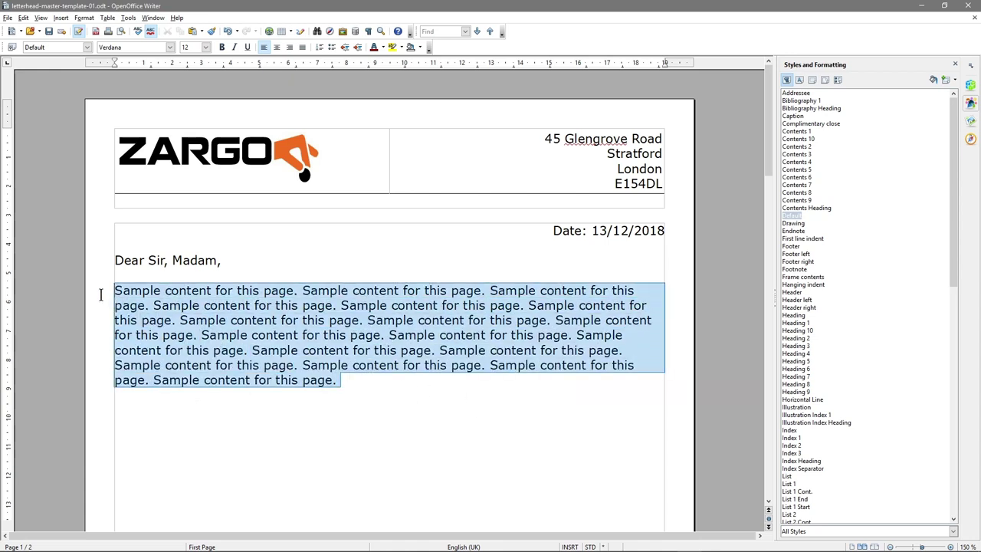
left_click(298, 413)
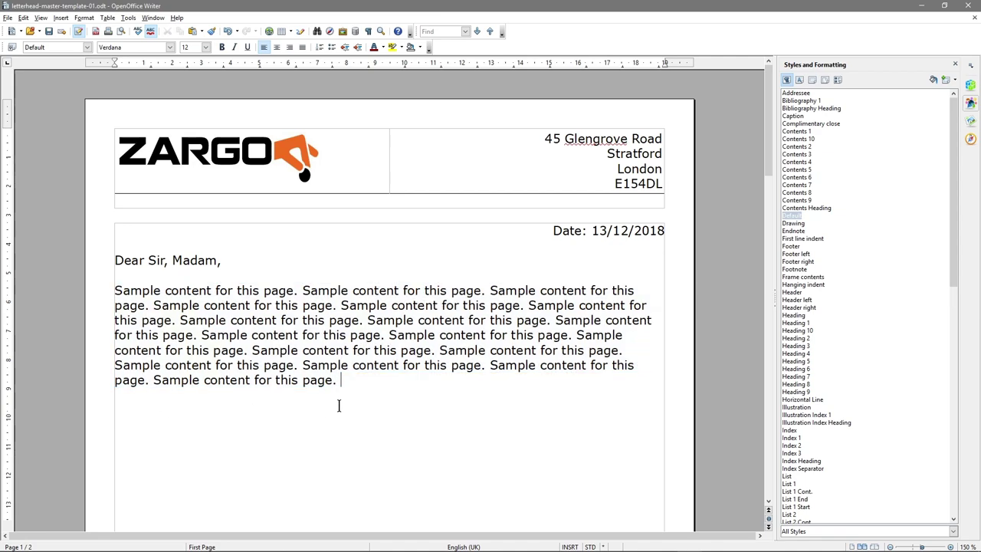
type("Sample content for this page. Sample content for this page. Sample content for this page. Sample content for this page. Sample content for this page. Sample content for this page. Sample content for this page. Sample content for this page. Sample content for this page. Sample content for this page. Sample content for this page. Sample content for this page. Sample content for this page. Sample content for this page.")
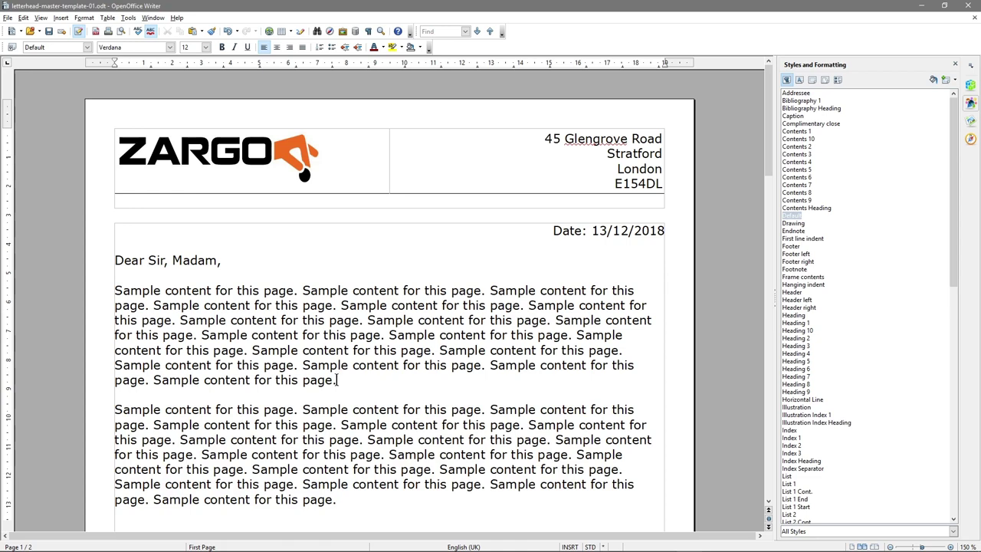
scroll(341, 365, "down", 3)
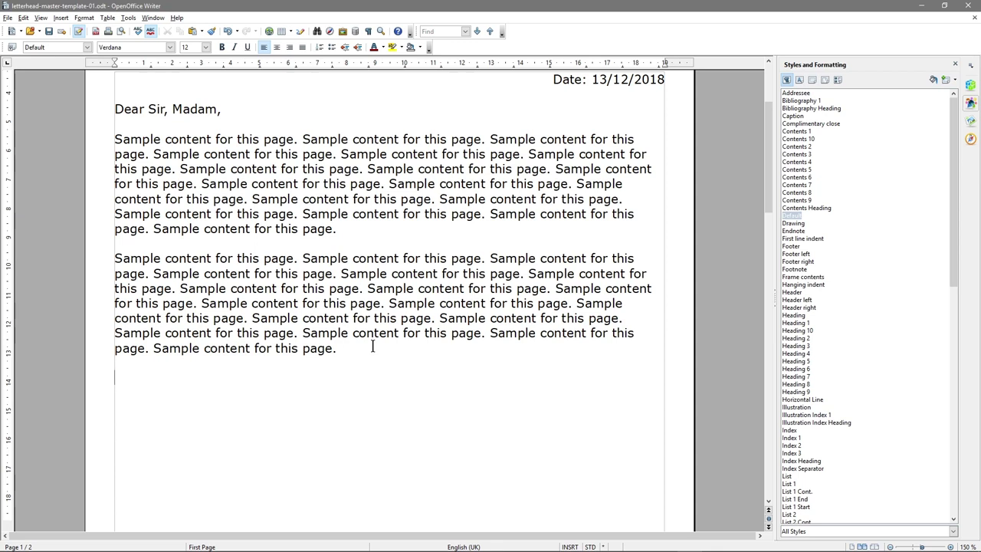
Step: Add 'Regards,' and 'Team DCP Web Designers' below the paragraphs, then save the letter
key("Return")
key("Return")
type("Regards,")
key("Return")
key("Return")
type("Team DC")
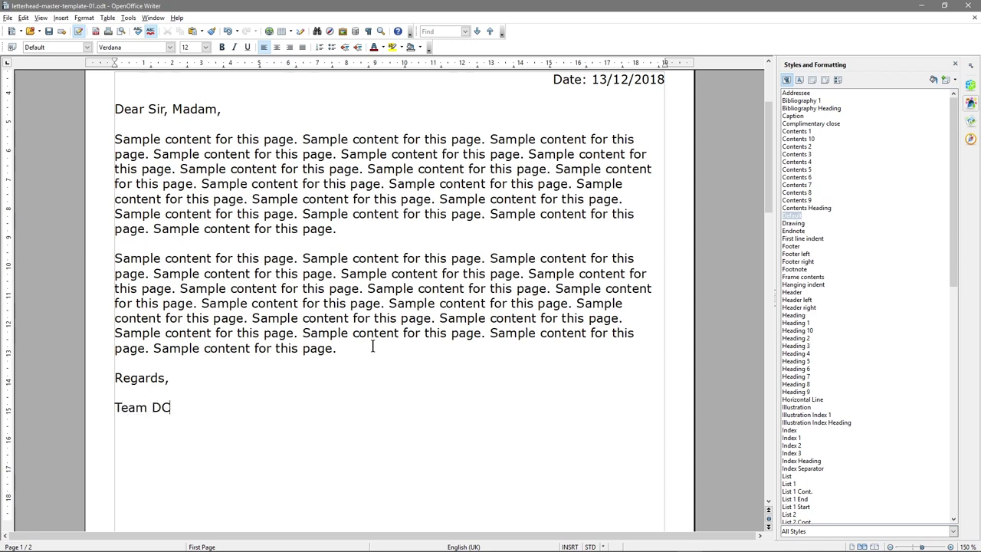
type("P Web Desihne")
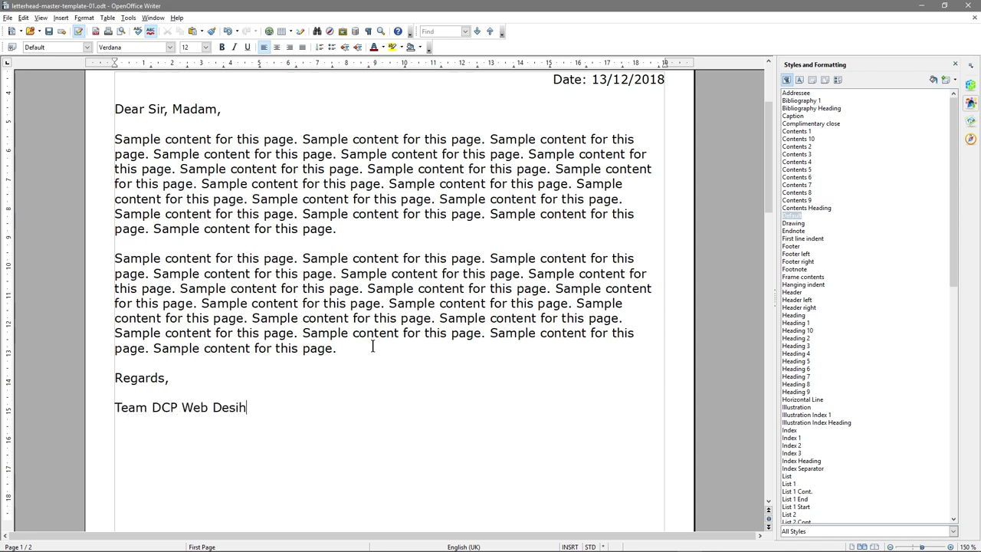
key("BackSpace")
key("BackSpace")
key("BackSpace")
type("gners")
left_click(48, 32)
Step: Insert a 1 x 1 table into the first page's footer
scroll(281, 228, "down", 5)
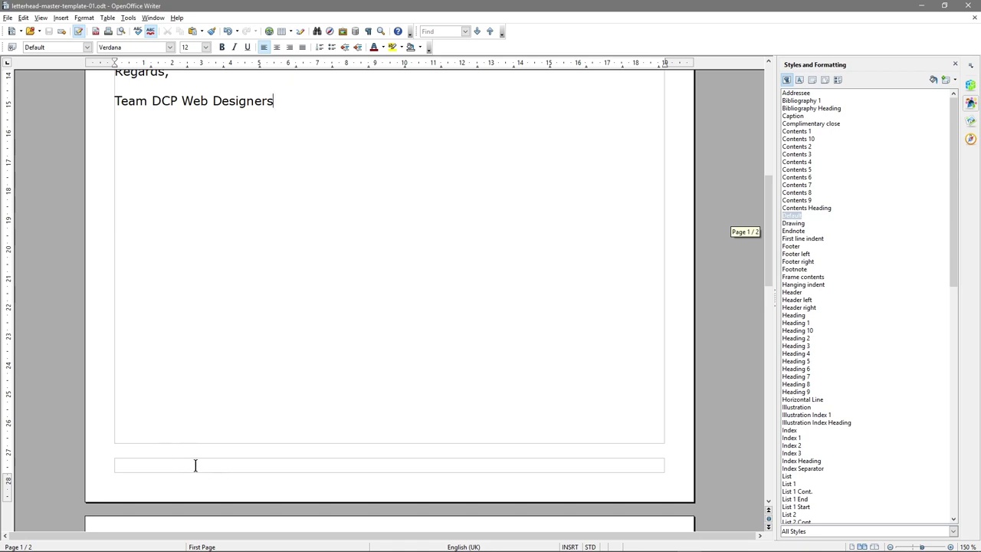
left_click(195, 464)
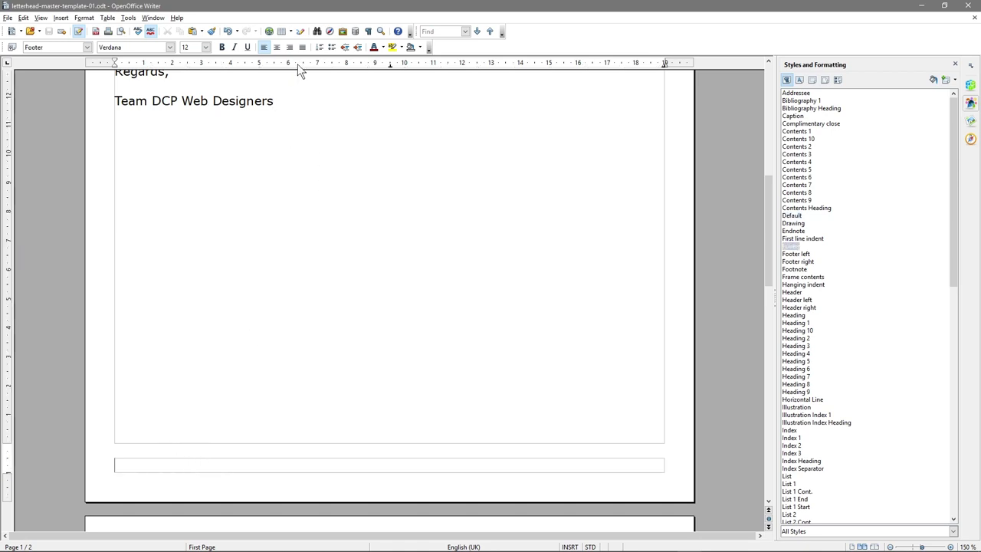
left_click(290, 32)
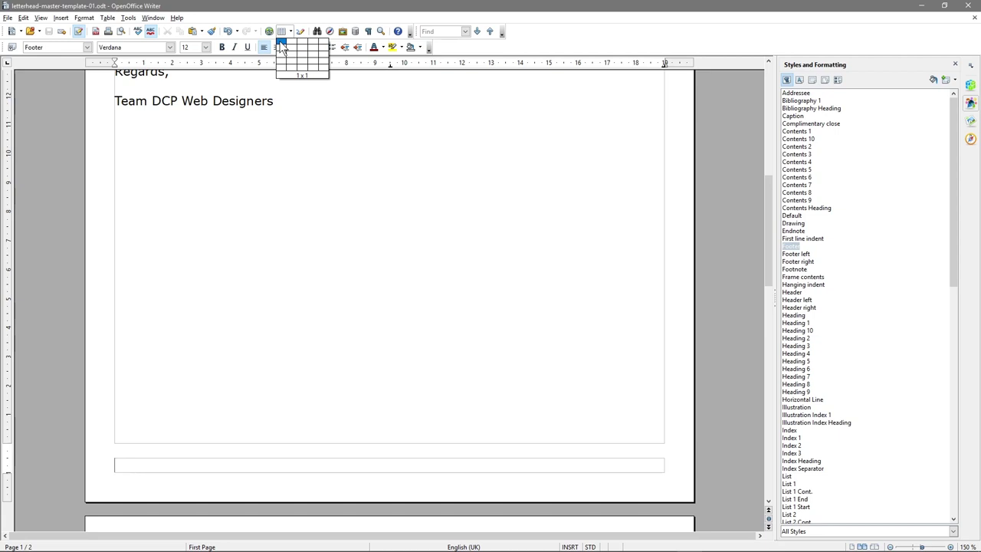
left_click(282, 47)
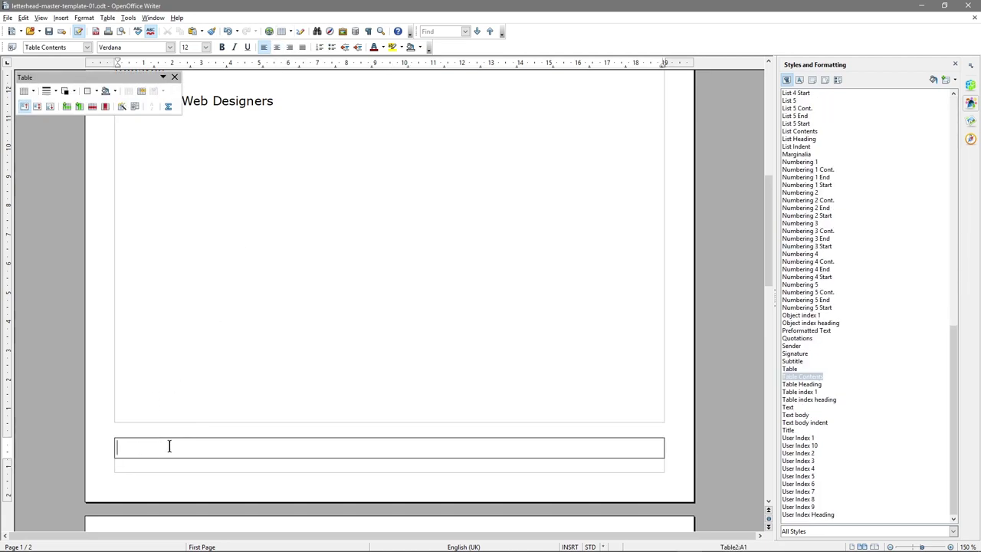
Step: Centre the footer cell, then start a 'Tel:' line with the phone number below E154DL in the header
left_click(277, 44)
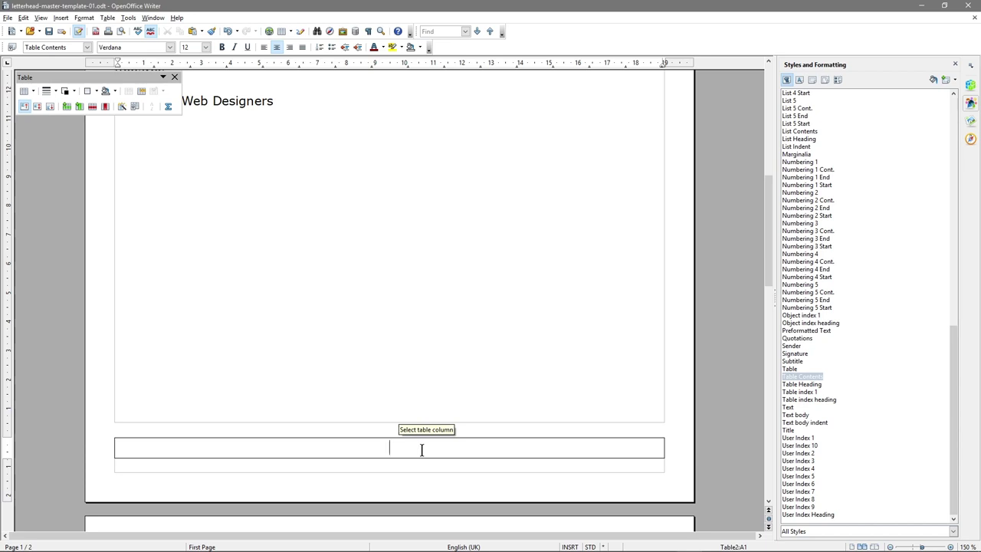
scroll(422, 450, "up", 15)
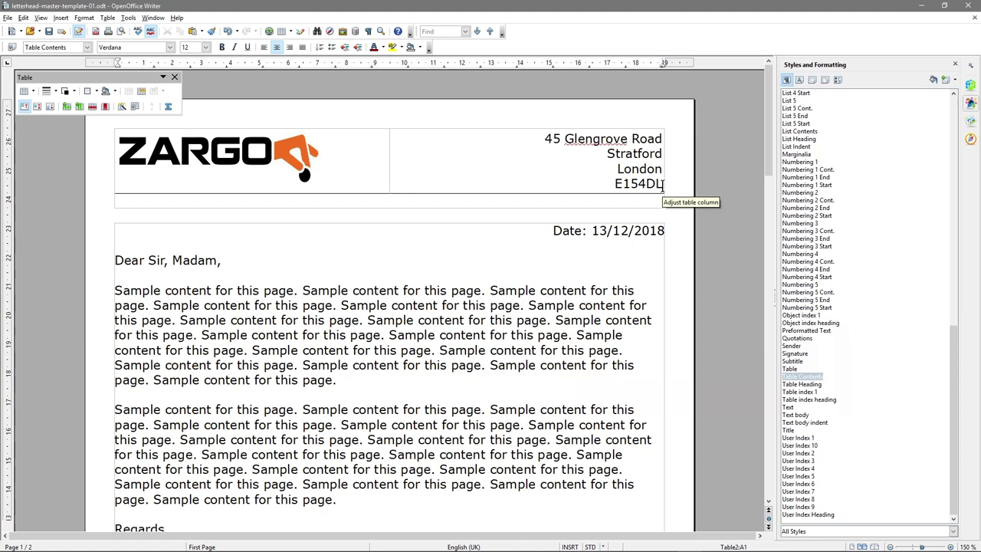
left_click(664, 185)
key("Return")
key("Return")
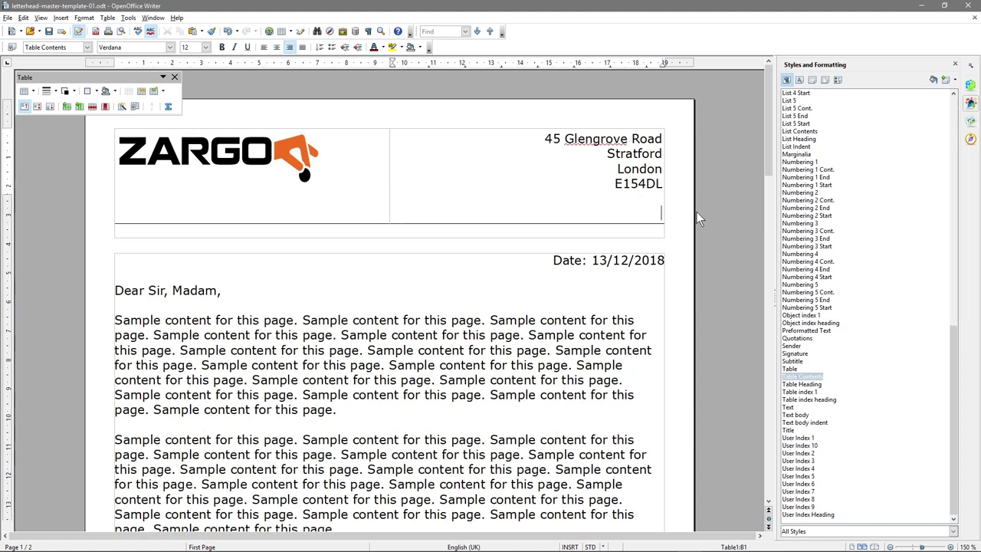
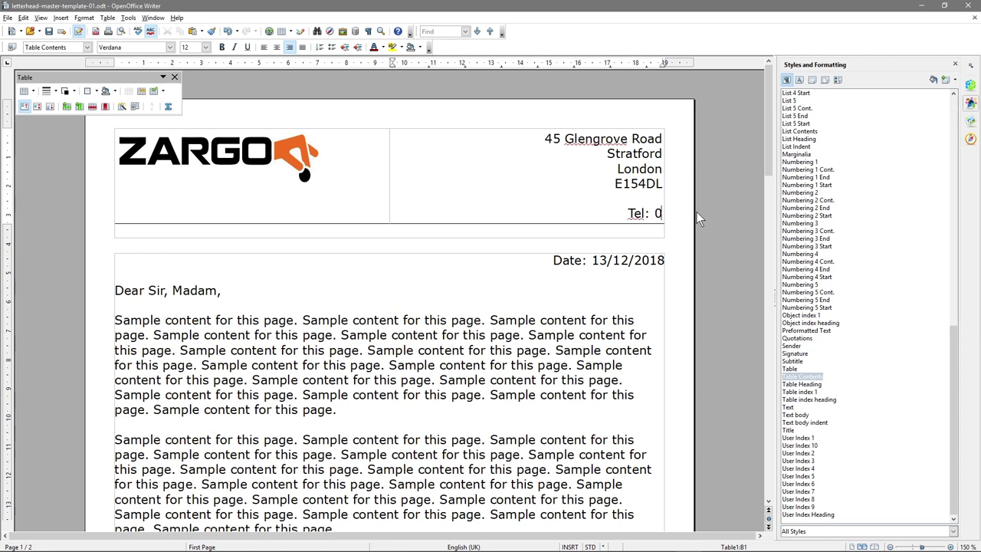
Step: Correct and finish the company telephone number, then enlarge the ZARGO logo by its corner handle
key("BackSpace")
key("BackSpace")
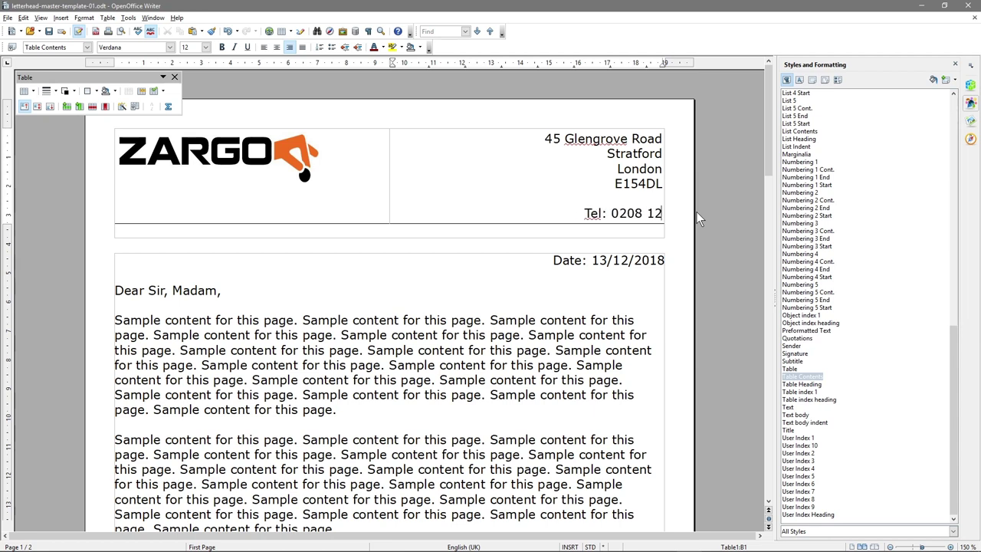
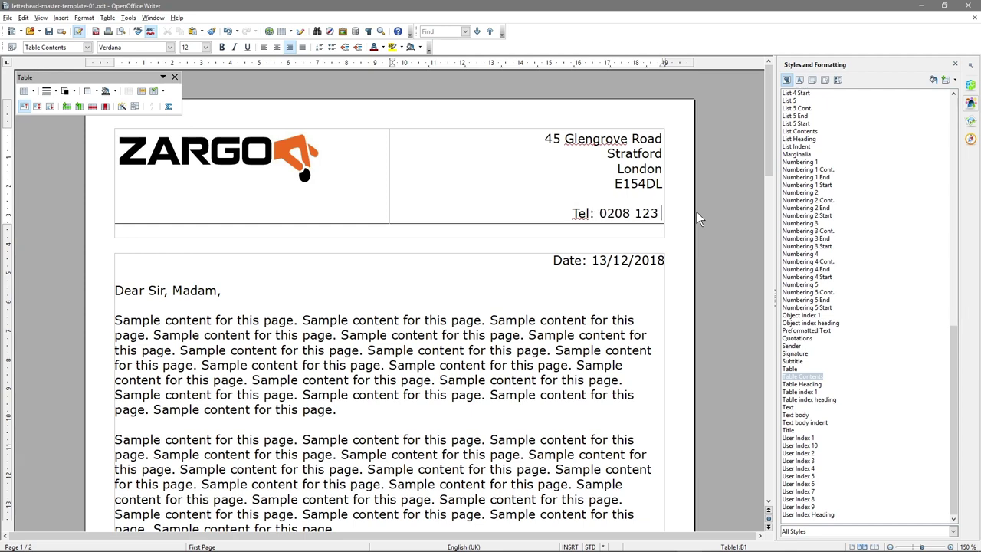
left_click(294, 177)
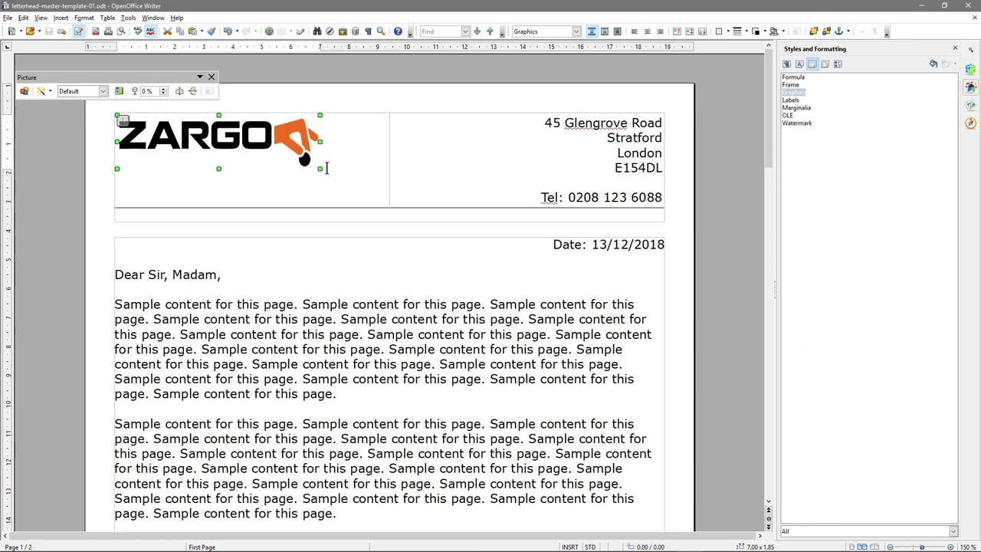
left_click_drag(320, 168, 367, 176)
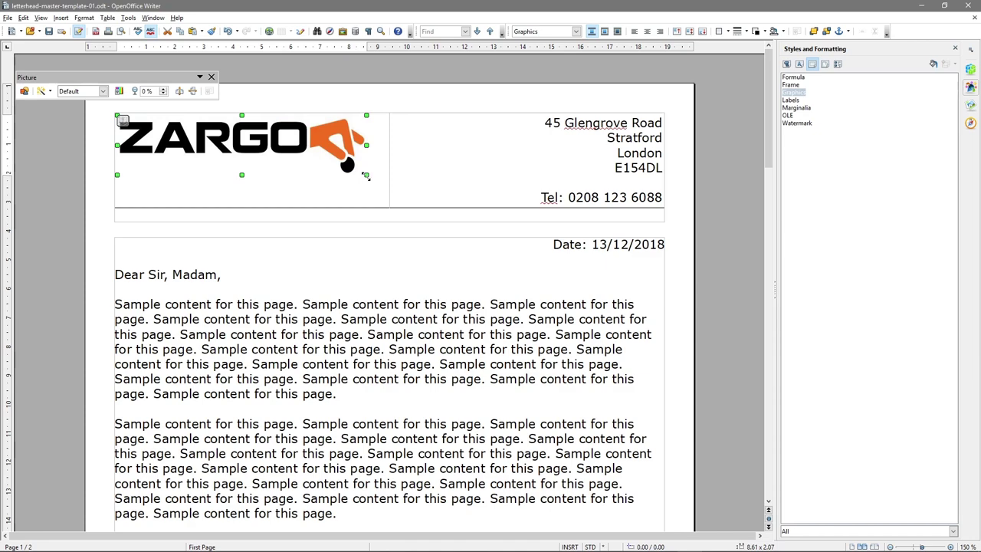
left_click(397, 276)
left_click(371, 305)
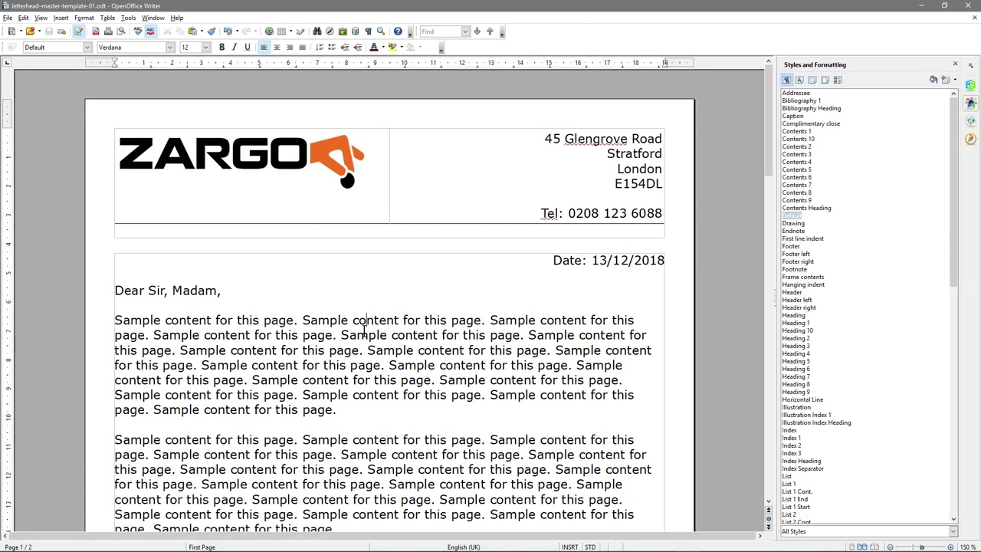
scroll(365, 314, "down", 15)
scroll(368, 284, "up", 2)
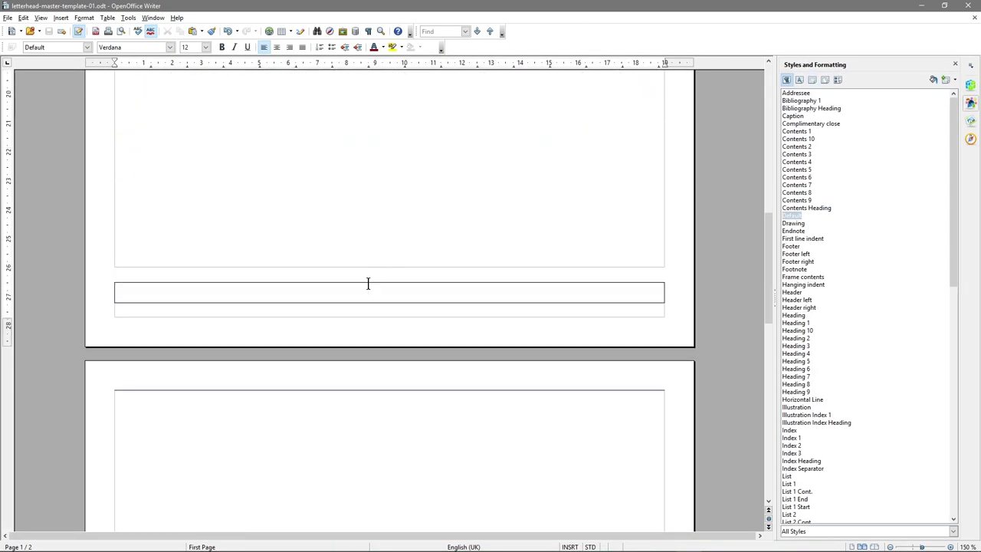
left_click(413, 291)
type("www.")
key("BackSpace")
key("BackSpace")
key("BackSpace")
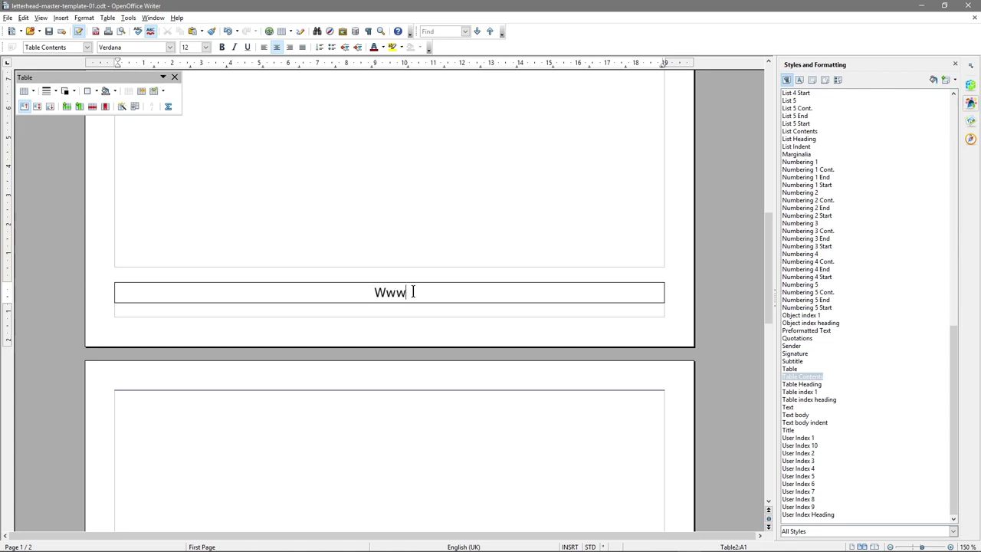
type("ww.dcpweb.xo.")
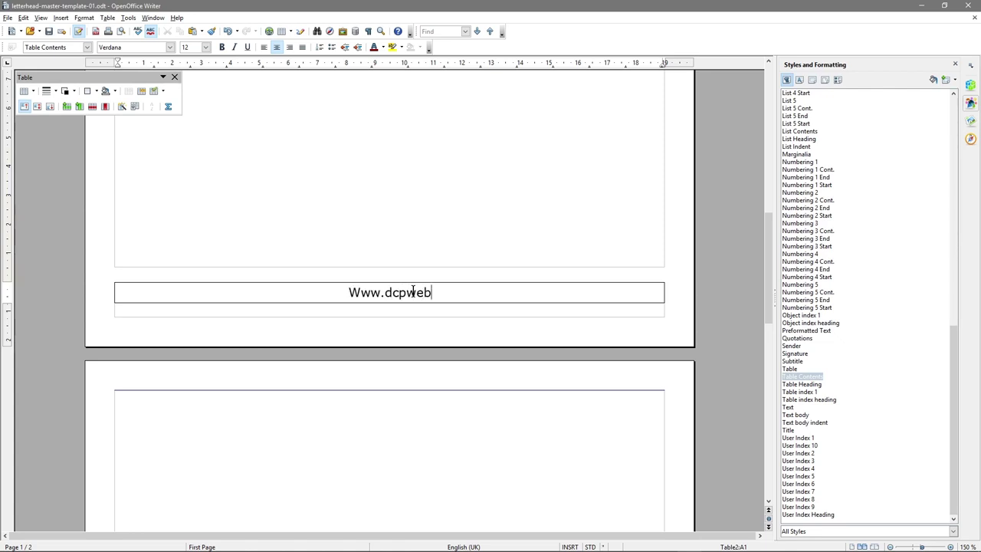
key("BackSpace")
key("BackSpace")
key("BackSpace")
type("co.uk")
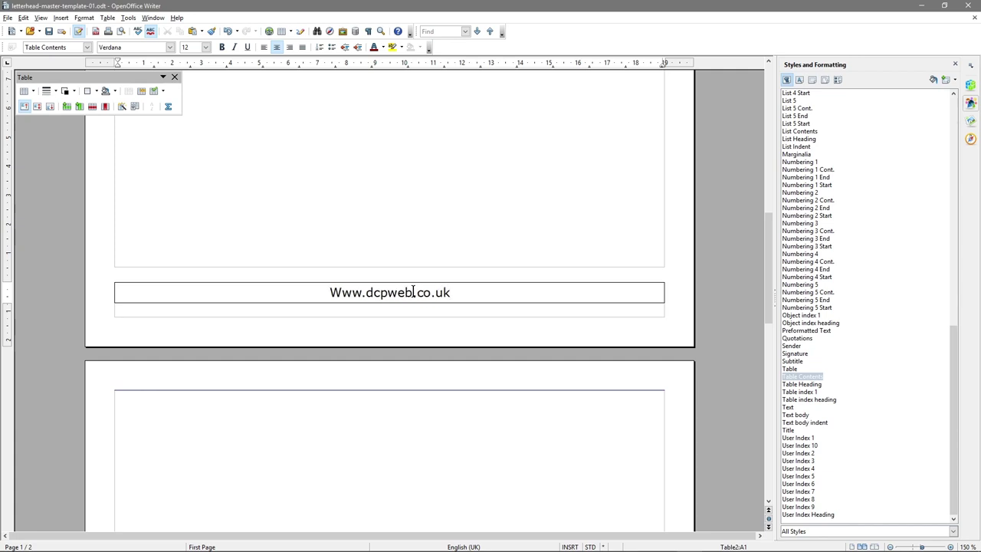
key("Return")
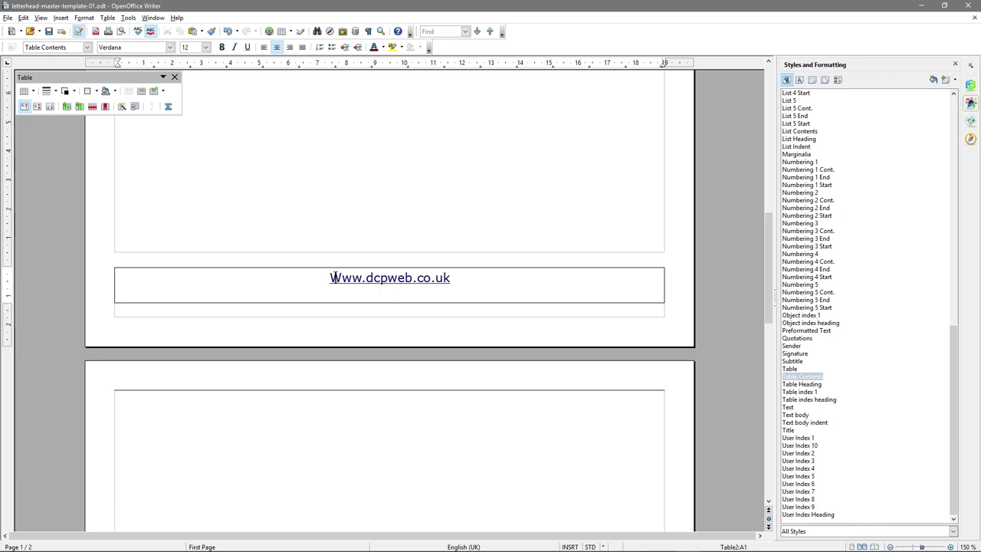
left_click(340, 276)
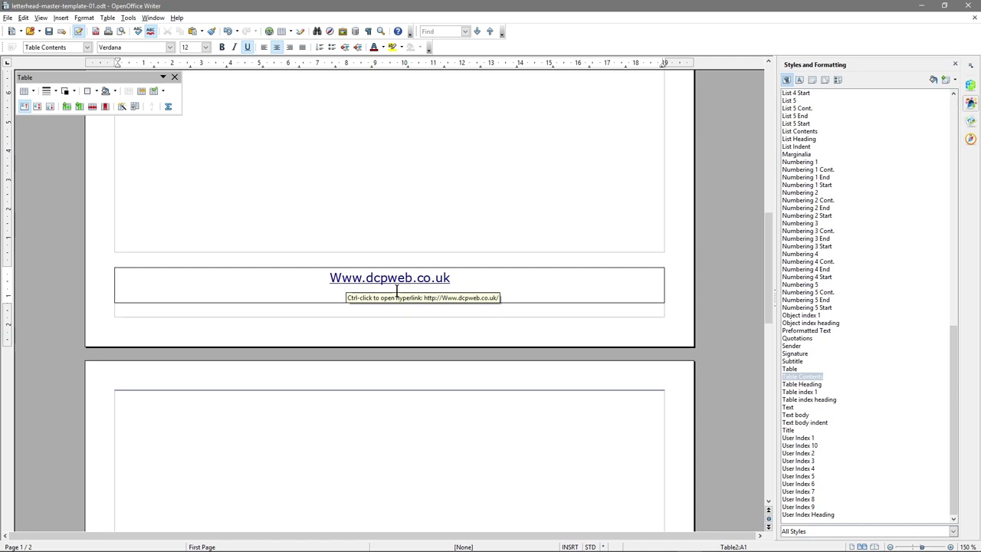
type("w")
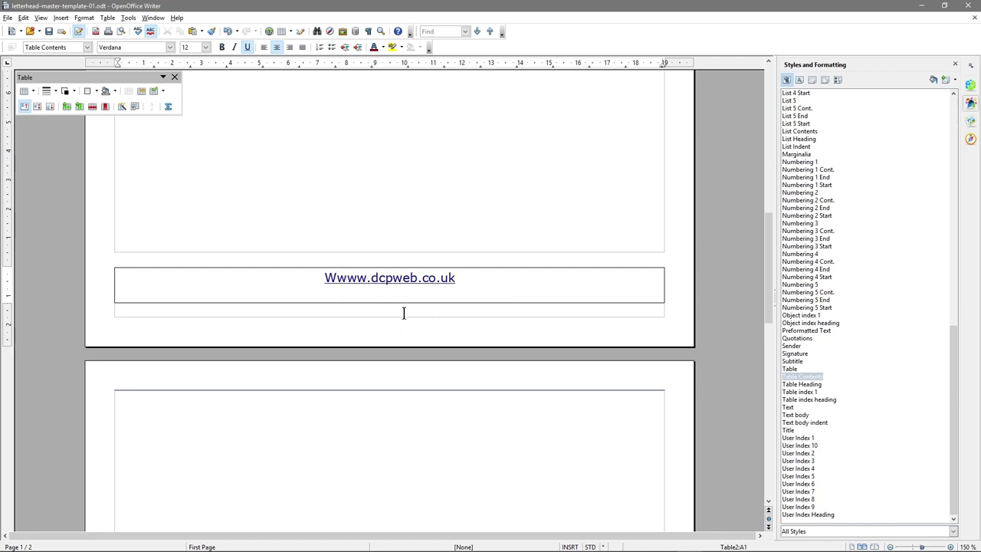
key("BackSpace")
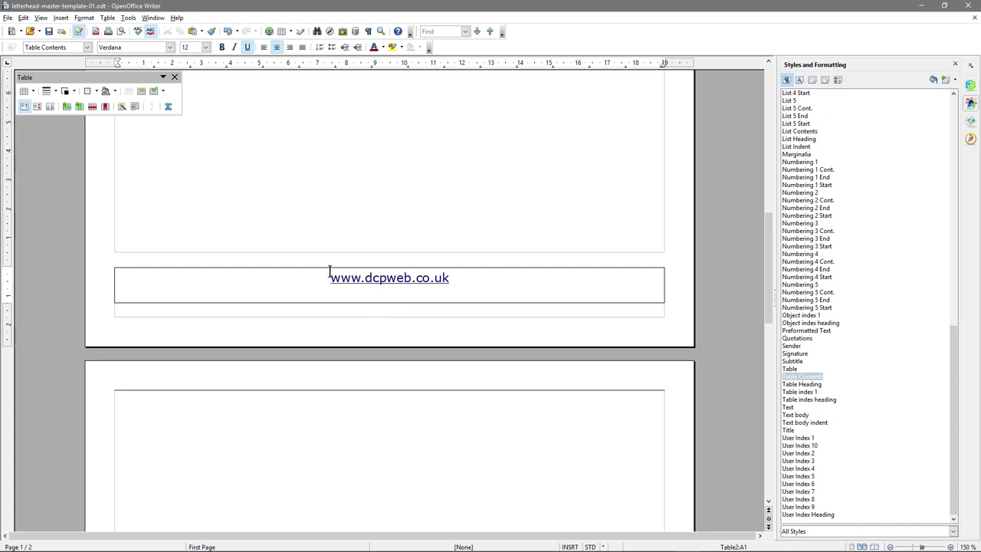
Step: Add the line 'Company Number: 0212 4567 - VAT Number:' followed by the VAT number
left_click(379, 294)
type("Comap")
key("BackSpace")
key("BackSpace")
type("pany Number: 0212 4567 ")
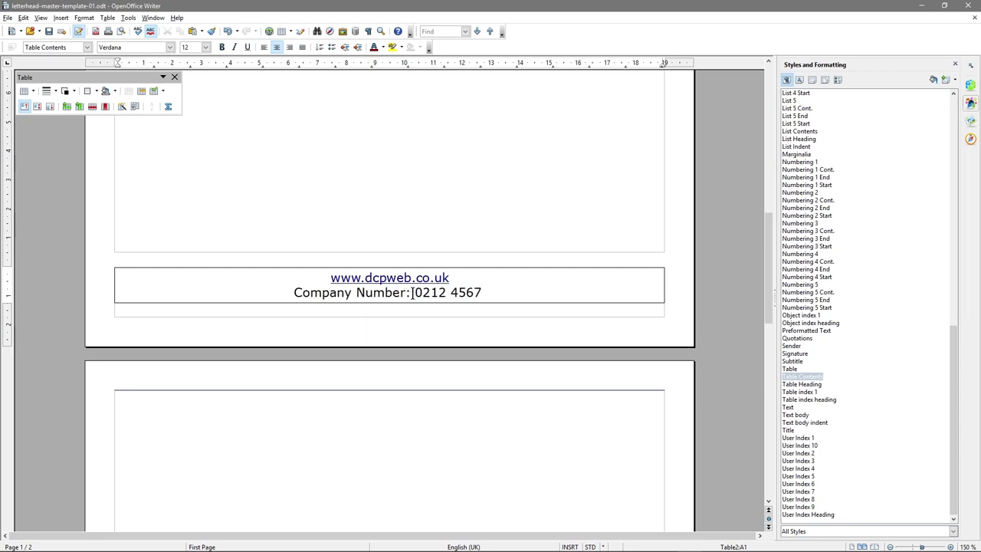
type("- ")
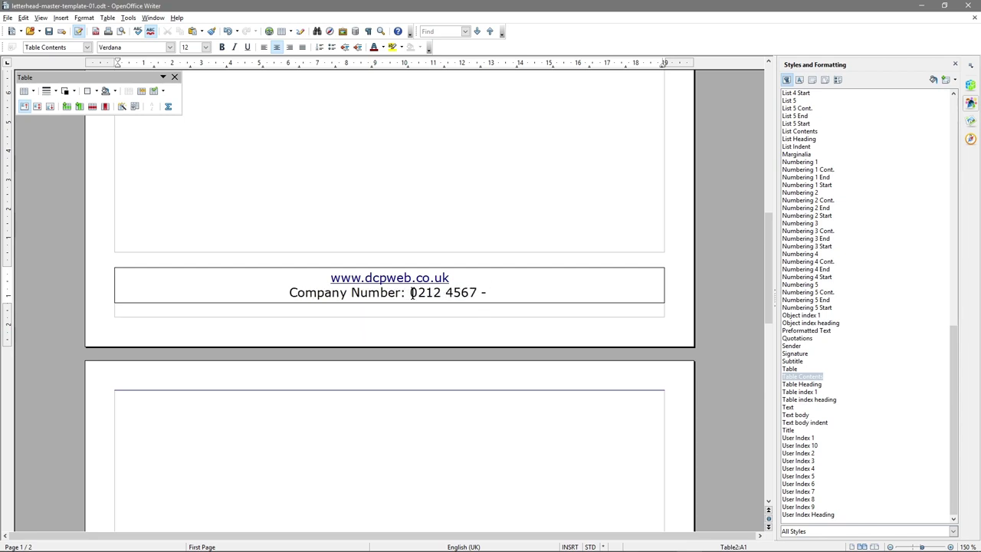
type("VAT ")
type("Number")
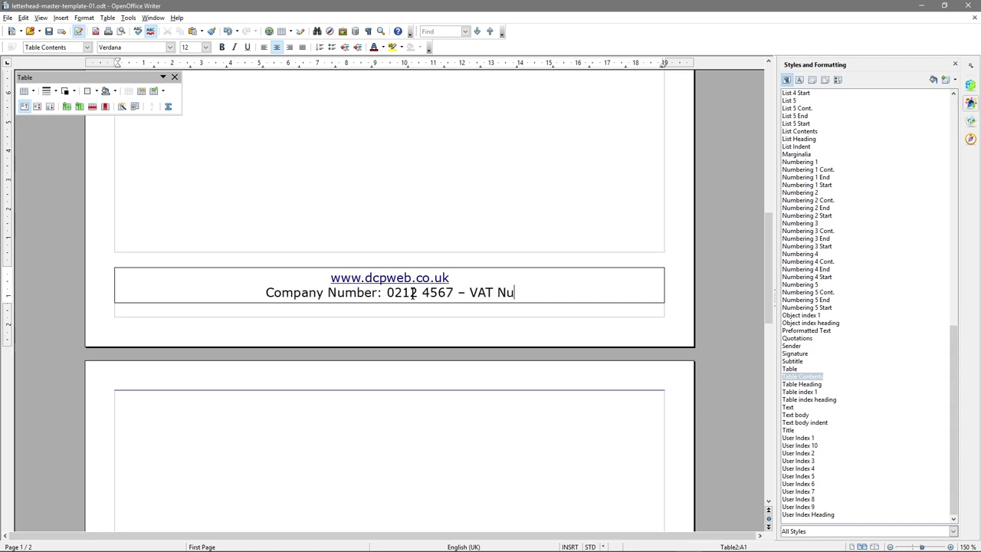
type(":")
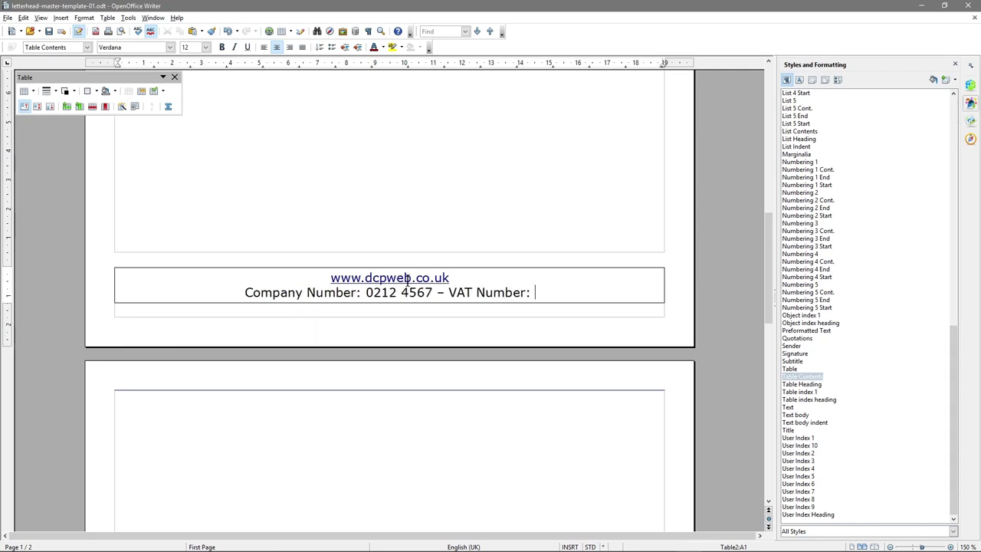
left_click(463, 277)
left_click(551, 292)
type("02012")
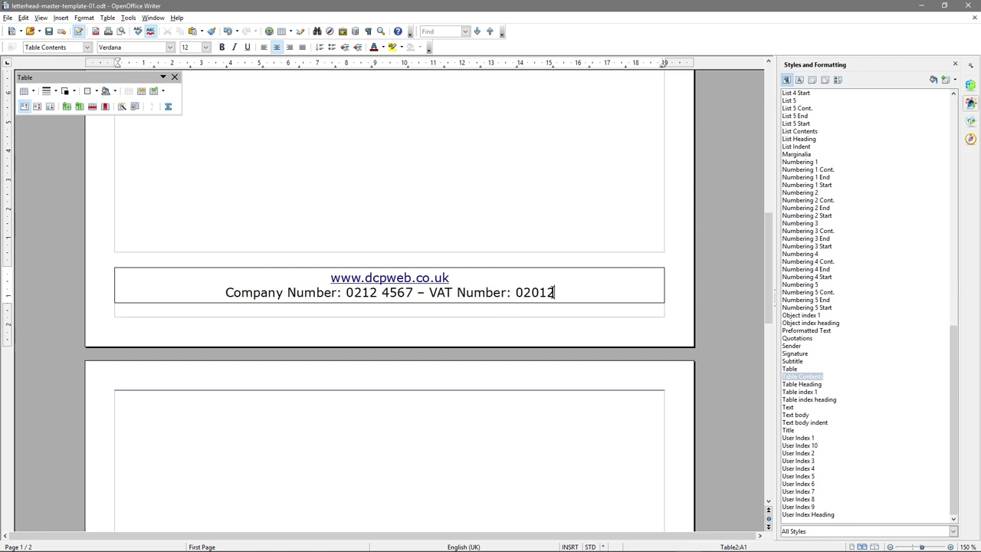
type(" 34212")
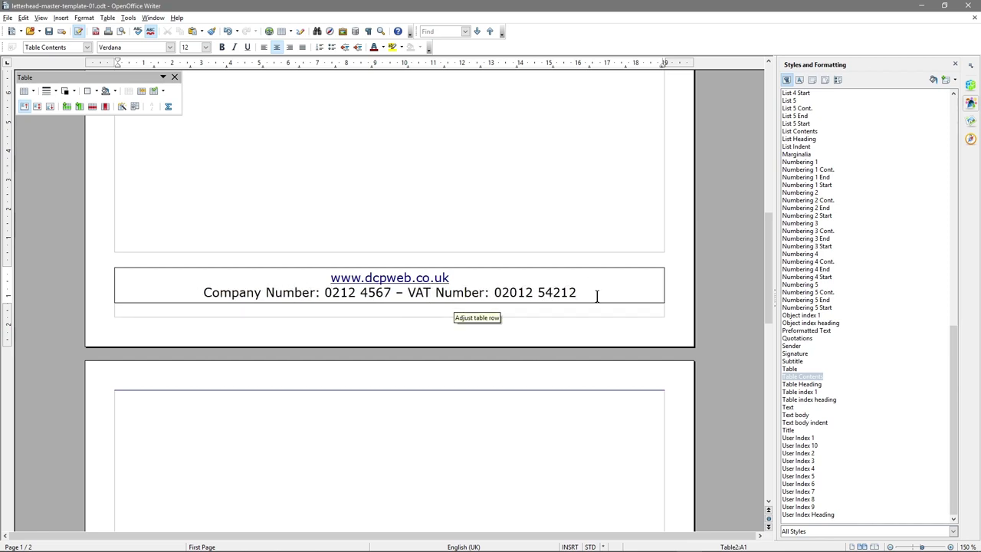
Step: Set both footer lines to 10 pt and add a blank line after the web address
left_click_drag(589, 292, 304, 278)
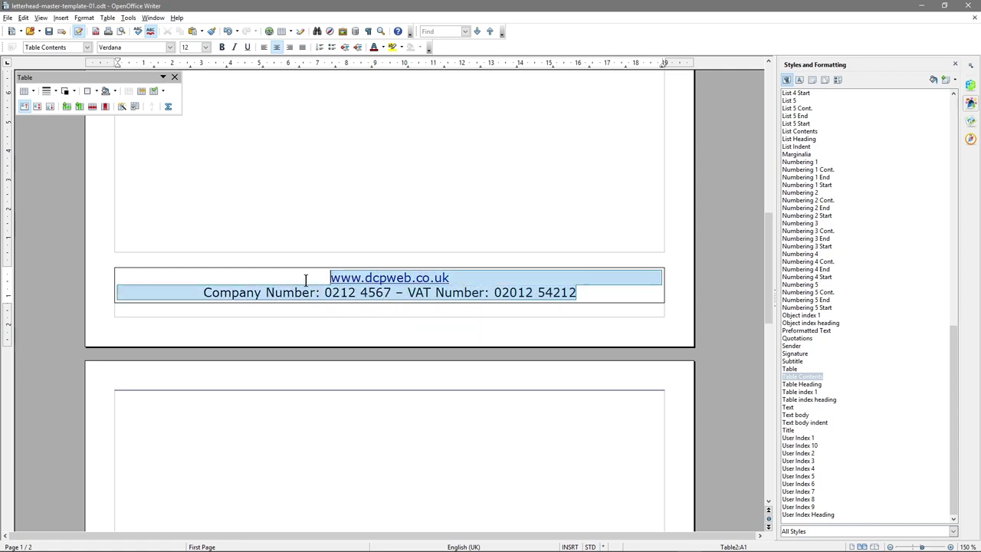
left_click(205, 47)
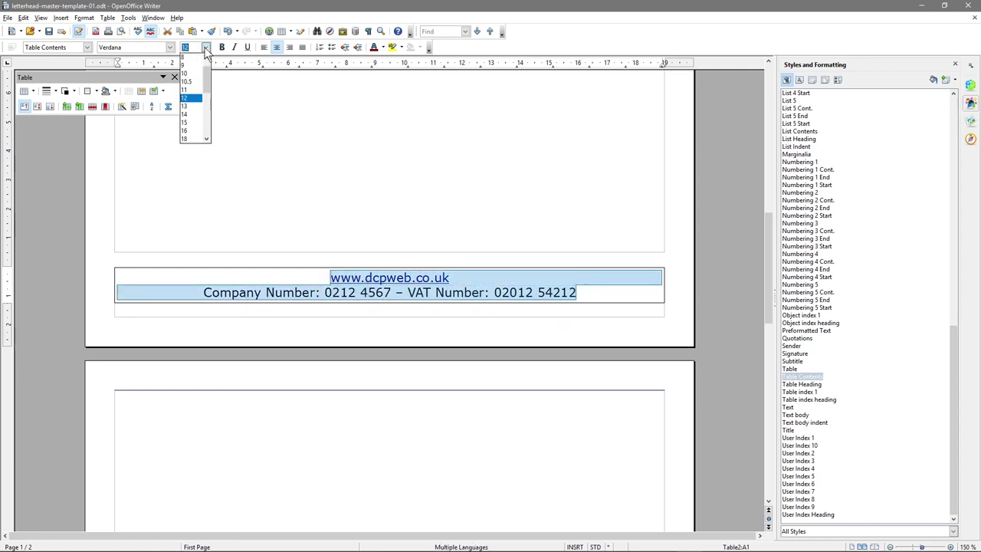
left_click(188, 74)
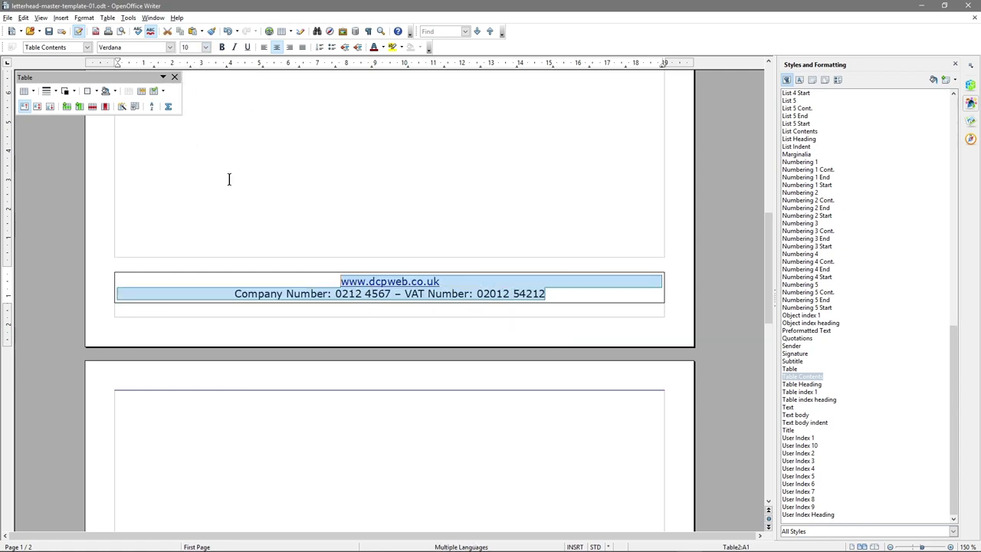
left_click(310, 294)
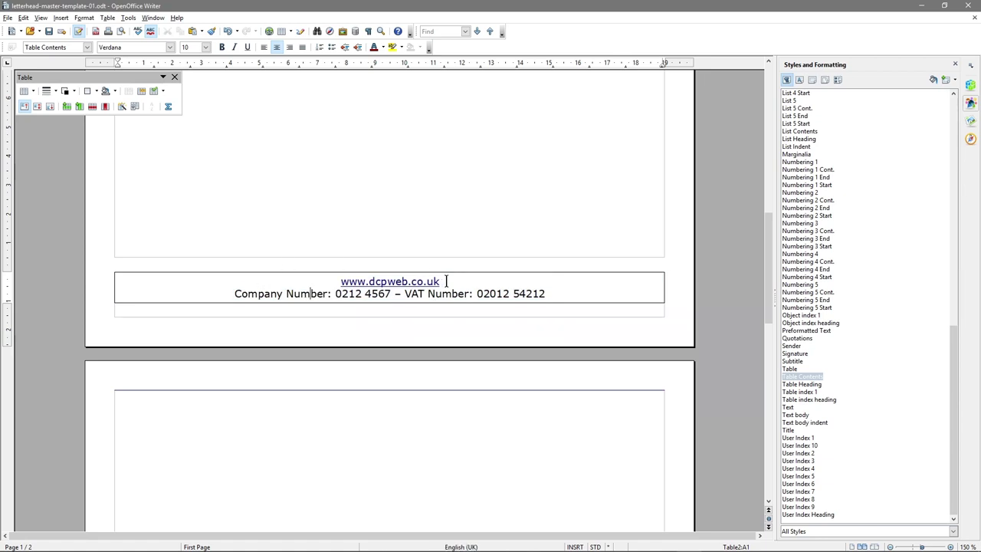
key("Return")
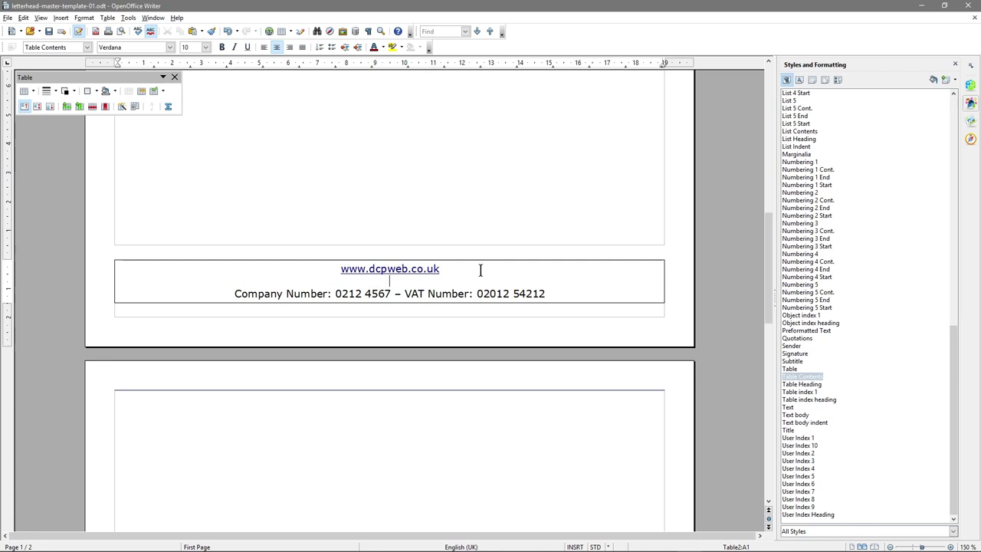
left_click(341, 269)
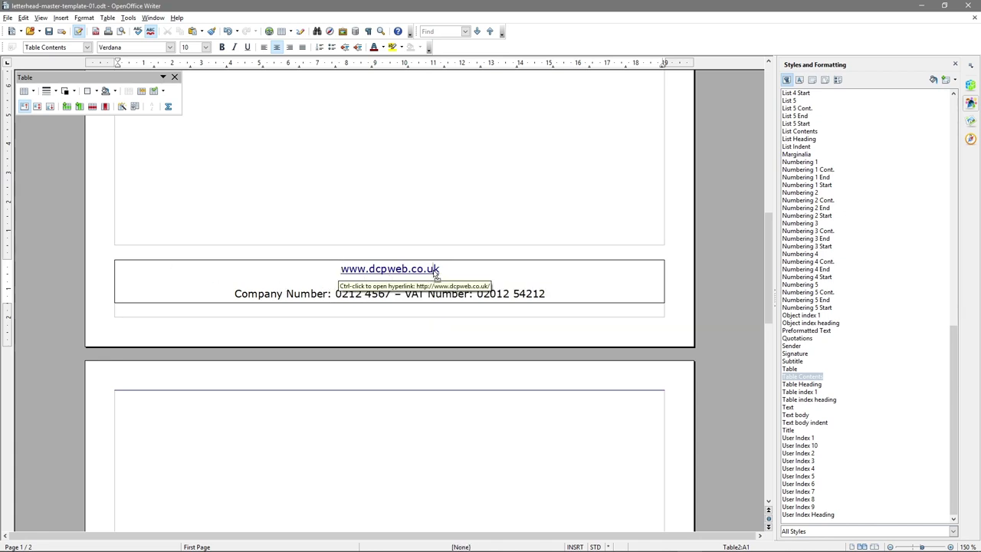
left_click_drag(456, 268, 332, 268)
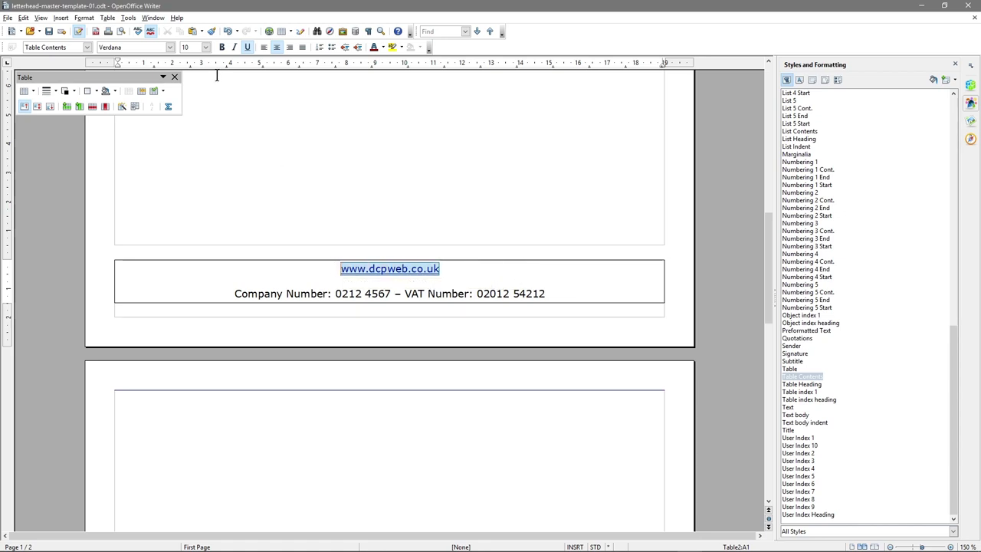
left_click(206, 47)
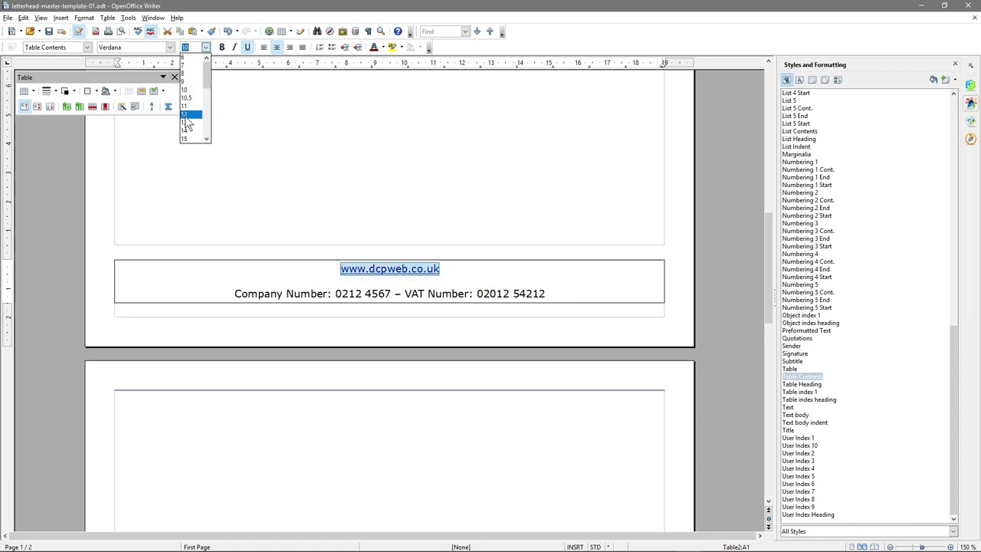
left_click(191, 114)
left_click(280, 290)
left_click_drag(233, 291, 563, 291)
left_click(562, 291)
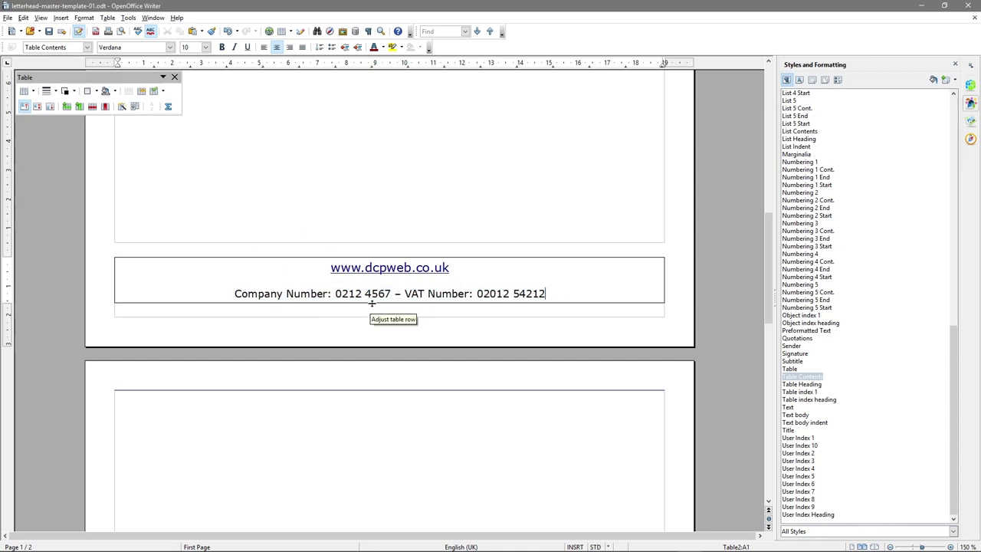
Step: Save the letterhead and apply a new border layout to the footer table
left_click(50, 34)
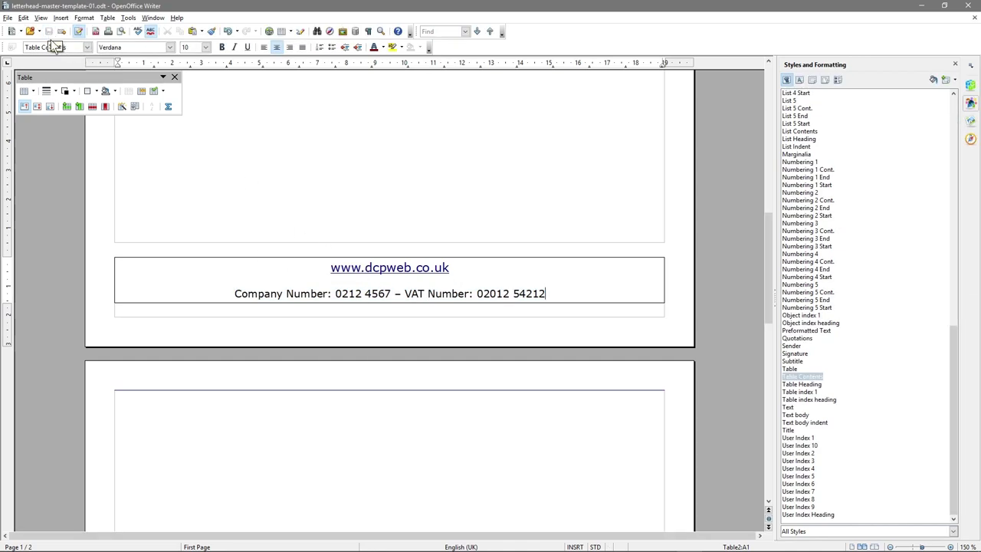
left_click(109, 280)
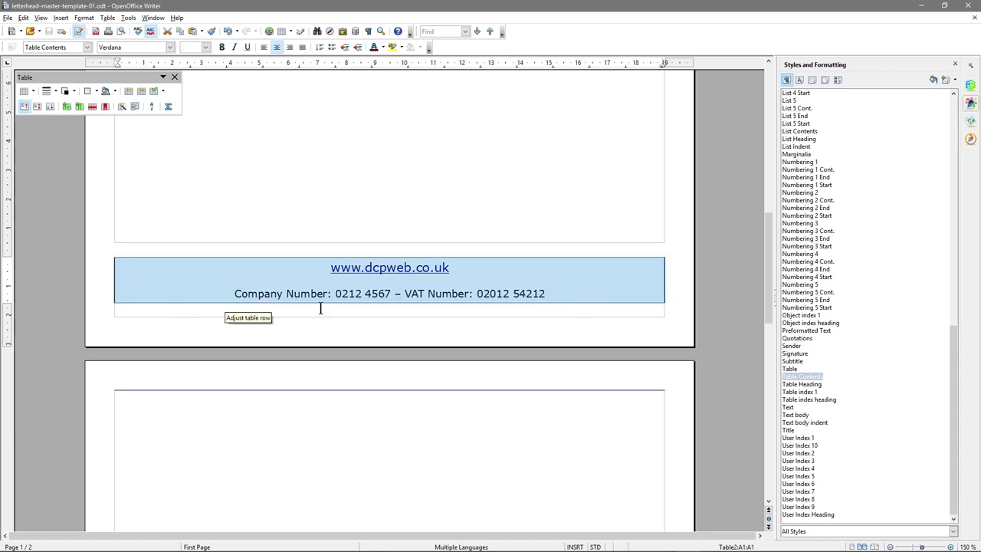
left_click(96, 93)
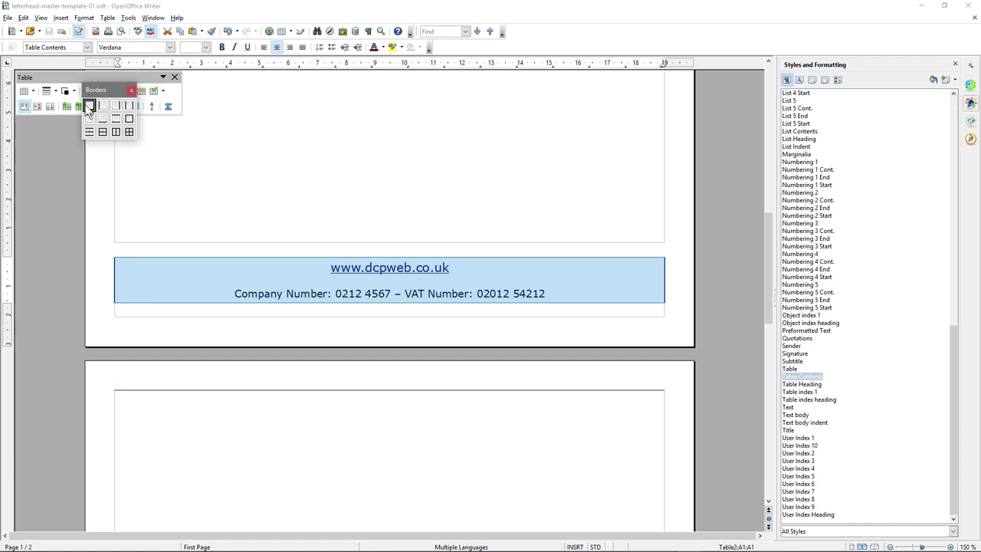
left_click(89, 108)
left_click(98, 93)
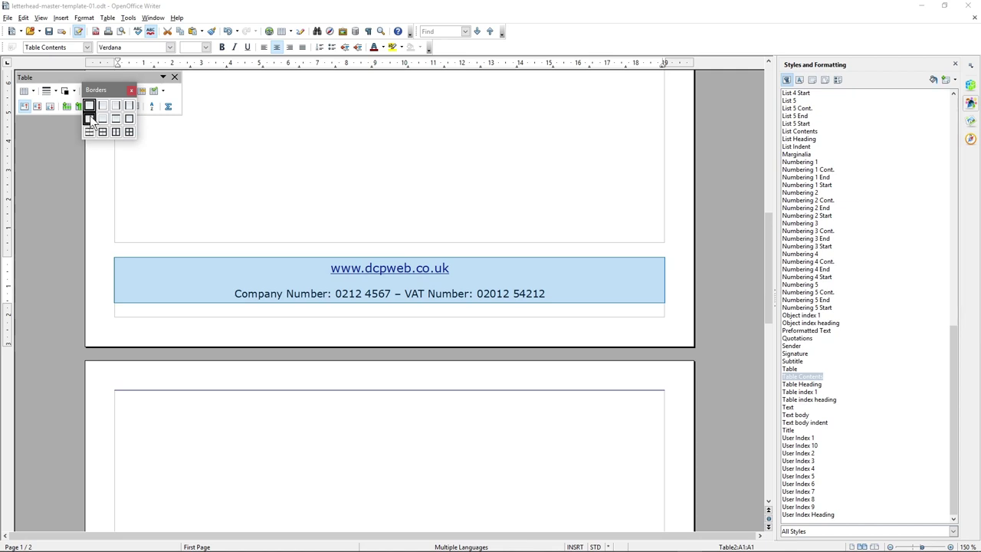
left_click(89, 120)
left_click(181, 281)
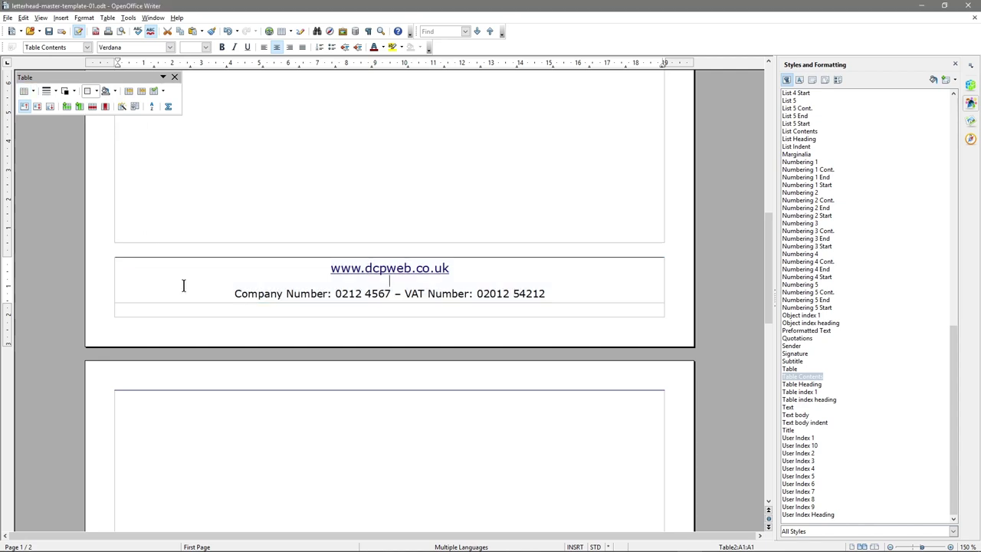
left_click(48, 31)
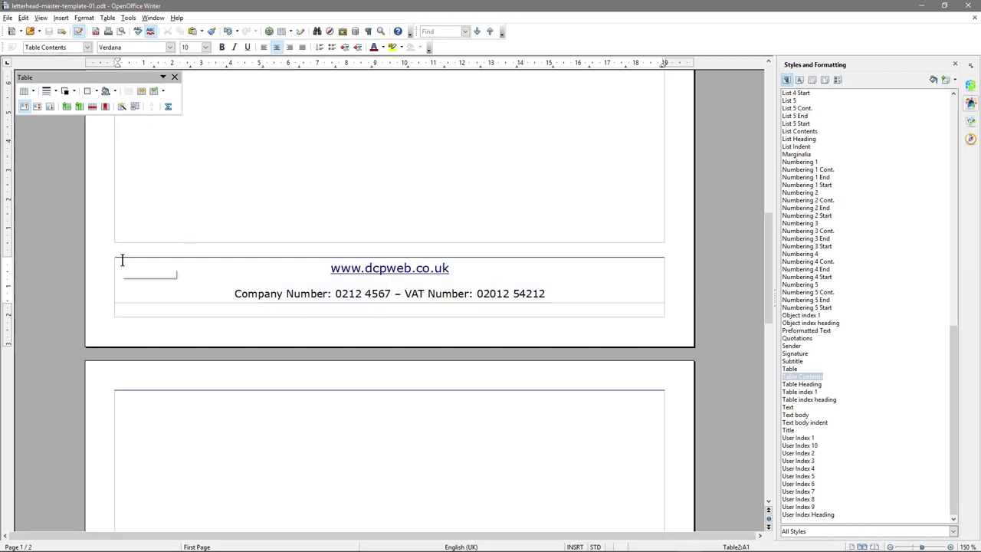
Step: Copy the footer table into page 2's footer and delete the empty line above it
left_click(108, 280)
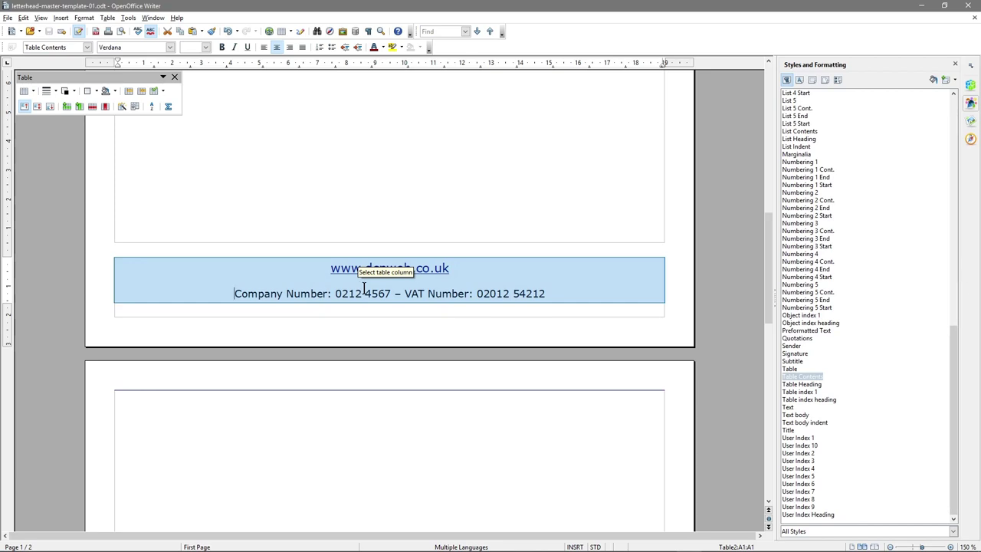
left_click(24, 18)
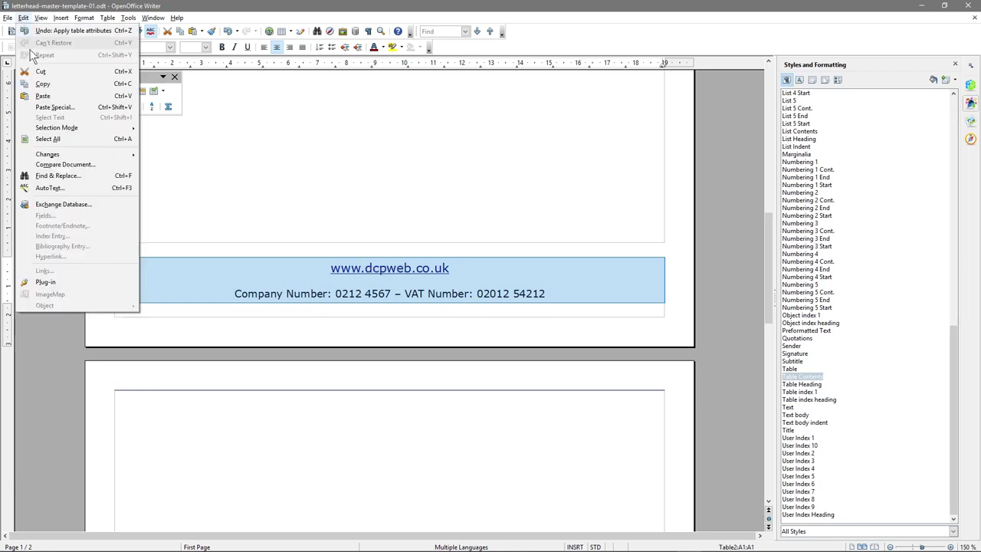
left_click(37, 86)
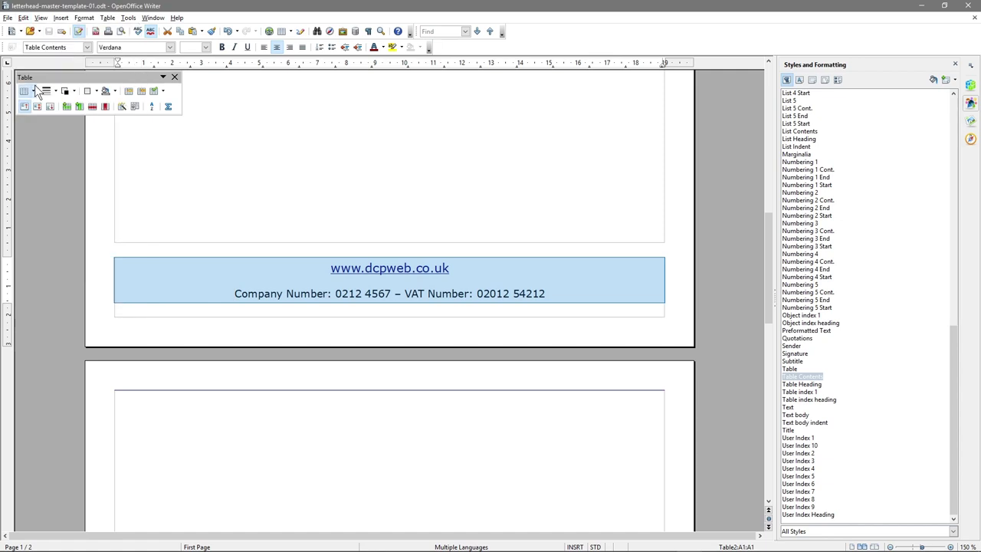
scroll(284, 284, "down", 10)
scroll(223, 306, "down", 2)
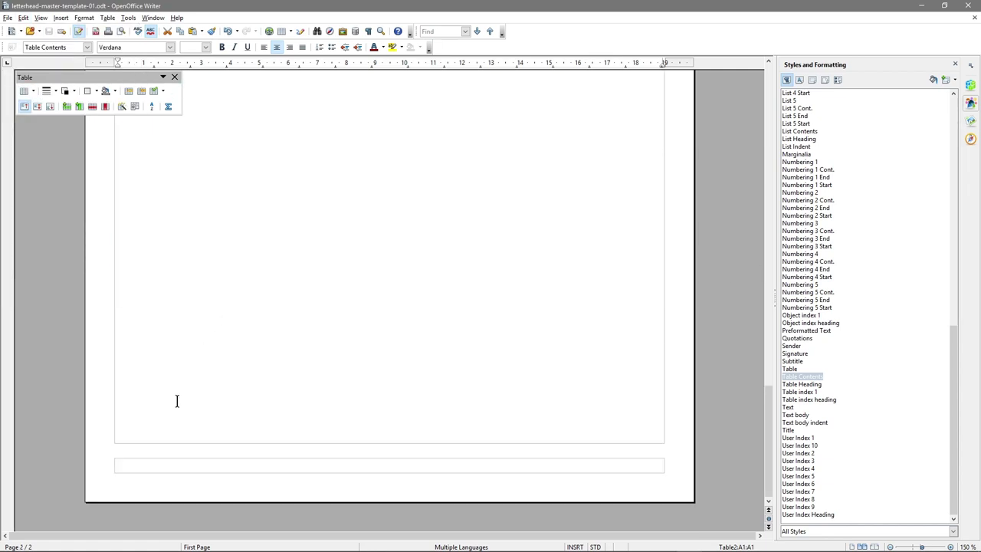
left_click(180, 471)
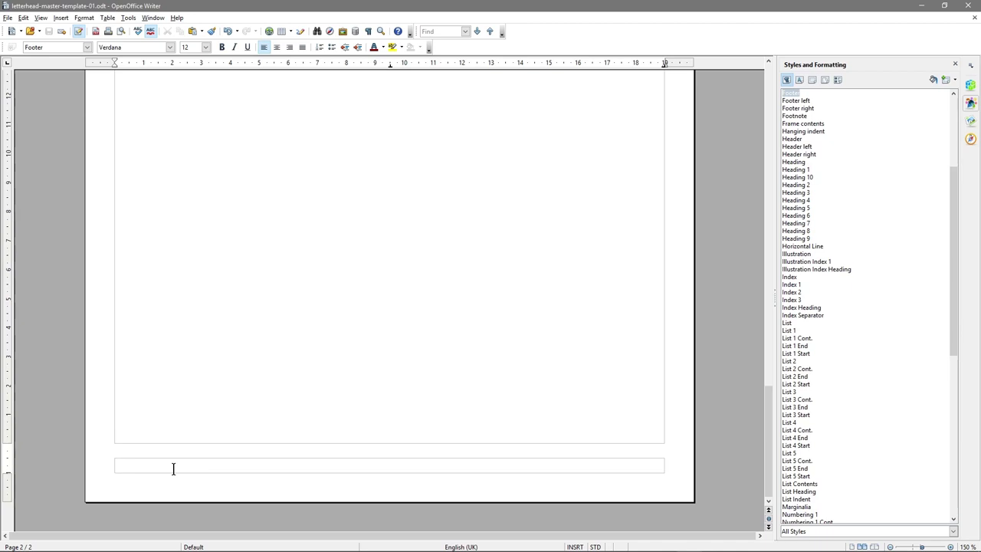
left_click(23, 17)
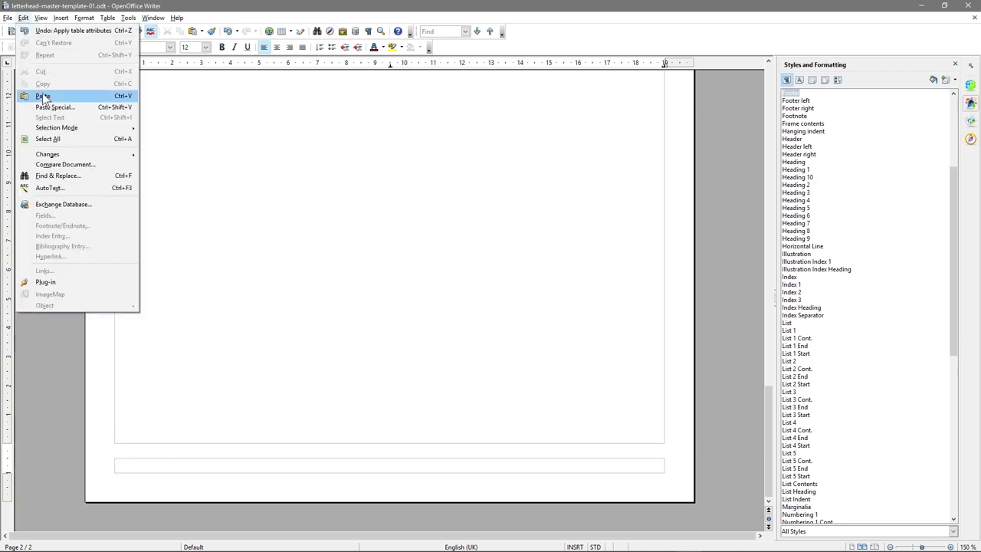
left_click(45, 96)
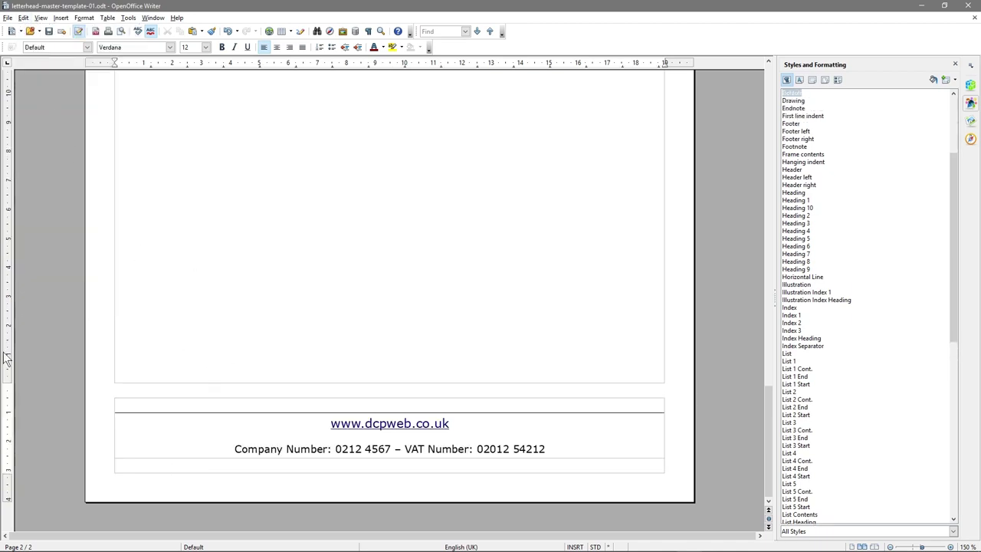
left_click(127, 406)
key("Delete")
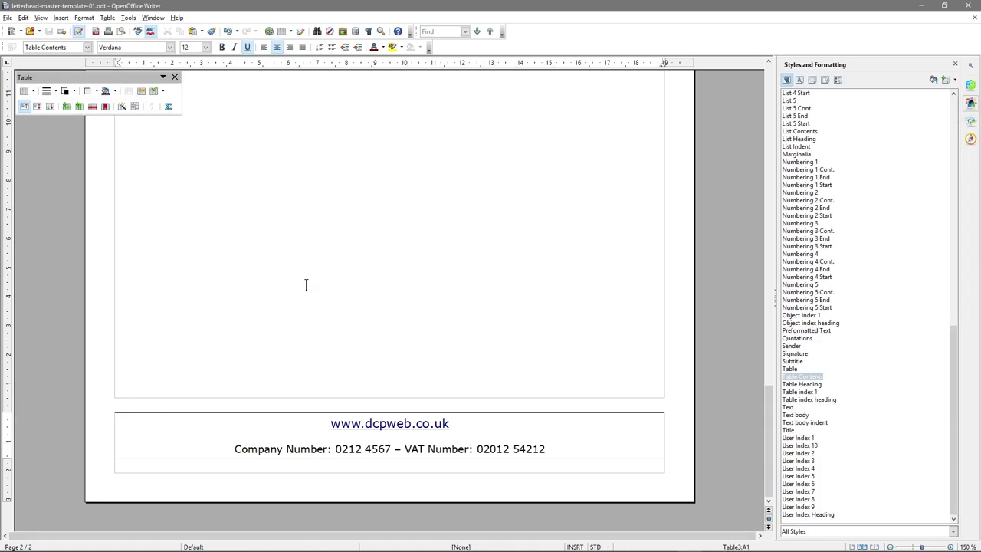
Step: Copy both Sample content paragraphs and paste them at the top of page 2
scroll(358, 295, "up", 3)
scroll(358, 294, "up", 15)
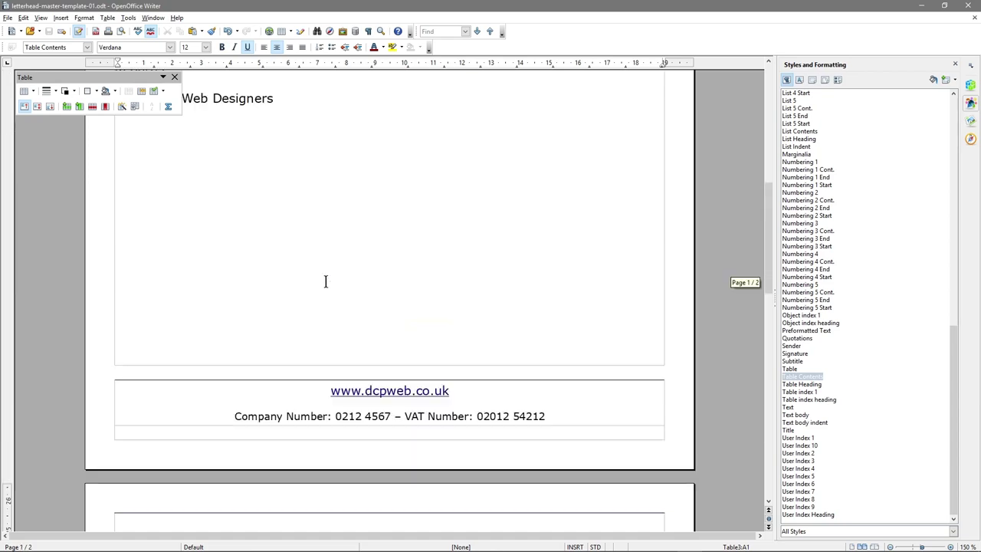
scroll(322, 284, "down", 7)
scroll(325, 288, "up", 3)
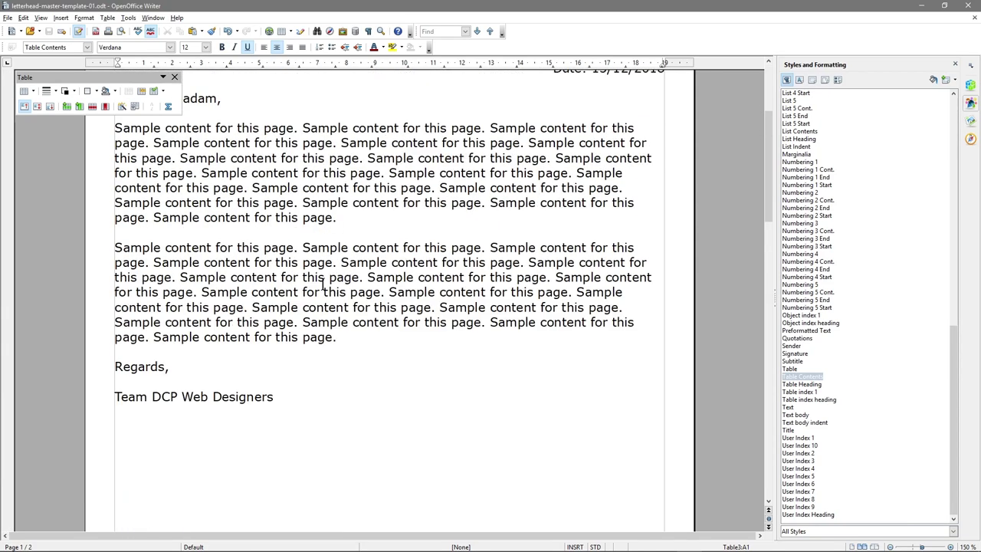
left_click_drag(344, 374, 113, 159)
scroll(294, 324, "down", 9)
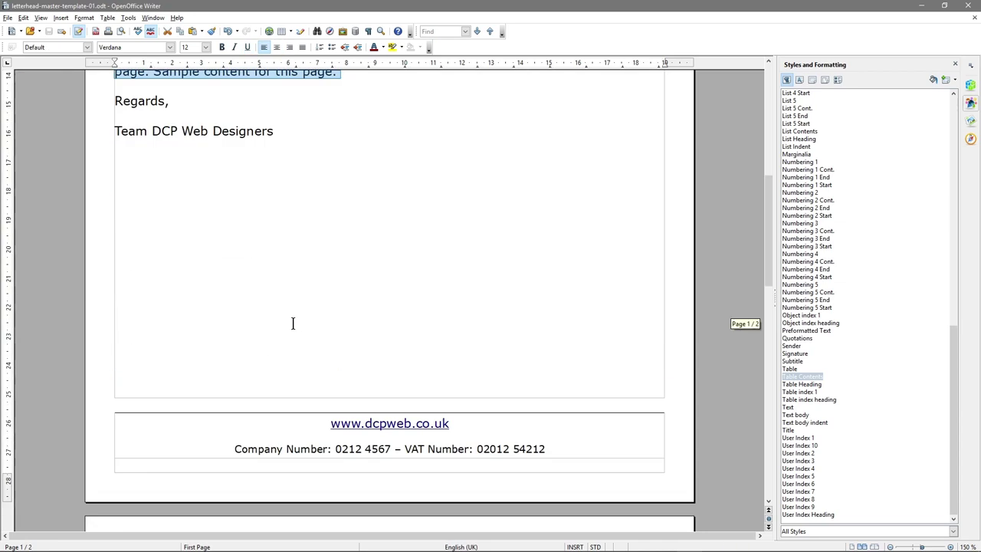
left_click(154, 343)
key("ctrl+v")
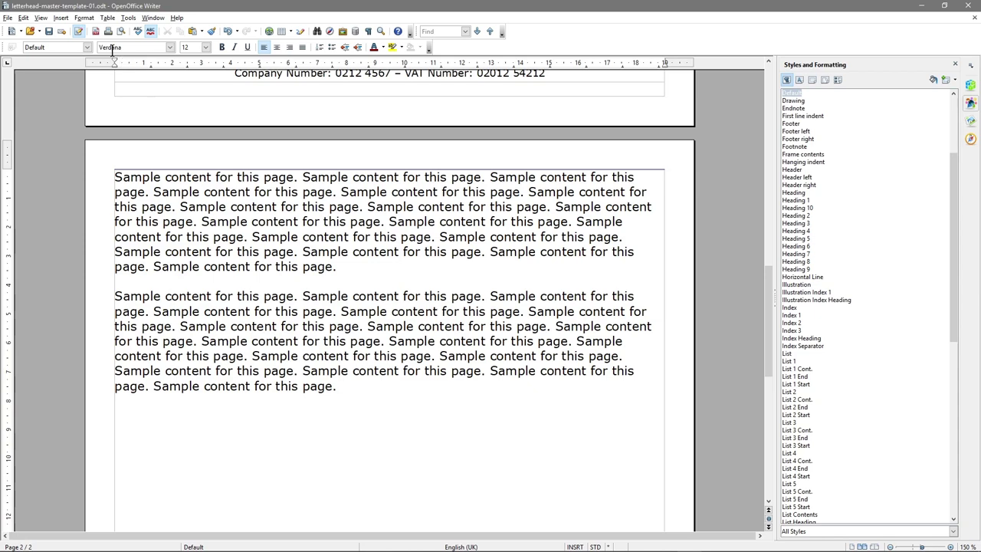
Step: Insert a manual page break using the Default page style
left_click(60, 19)
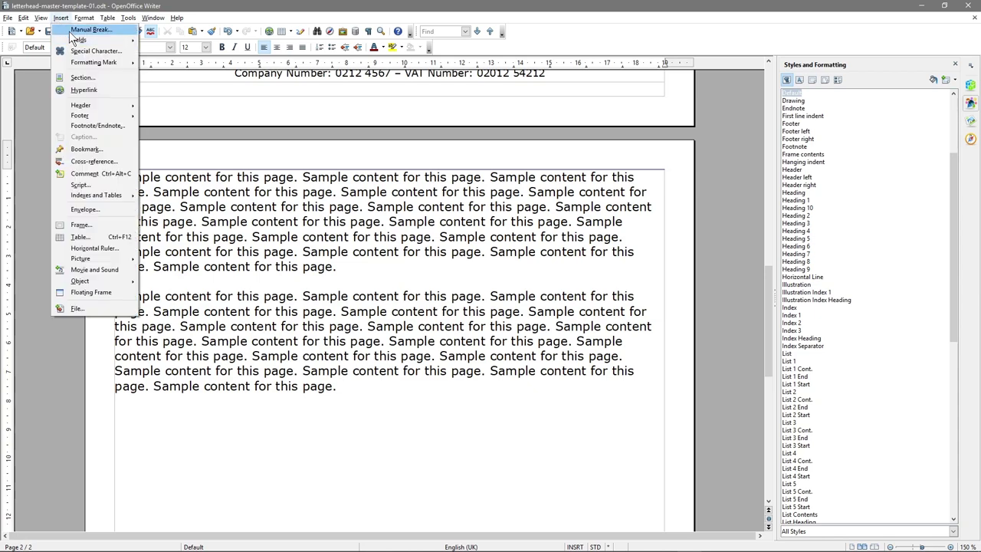
left_click(72, 31)
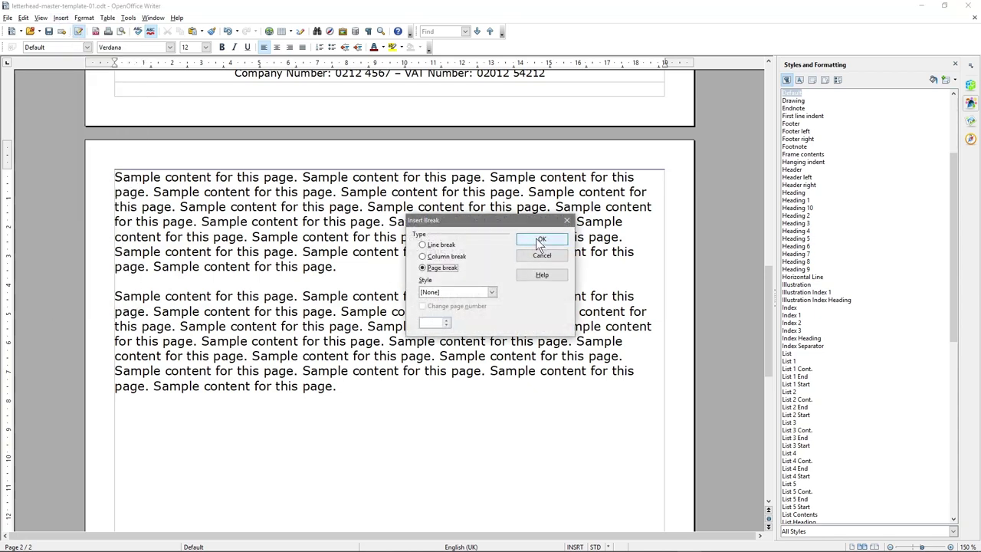
left_click(452, 293)
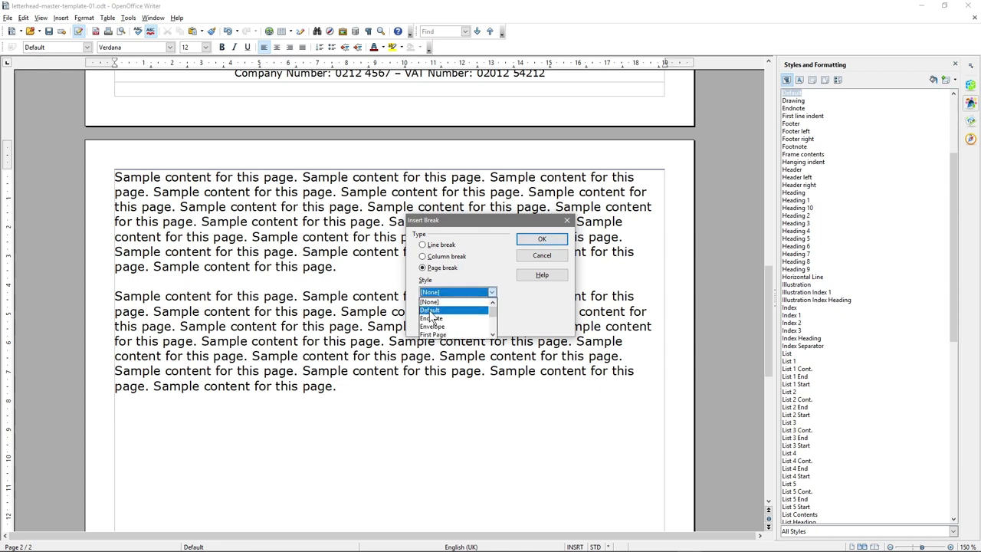
left_click(431, 311)
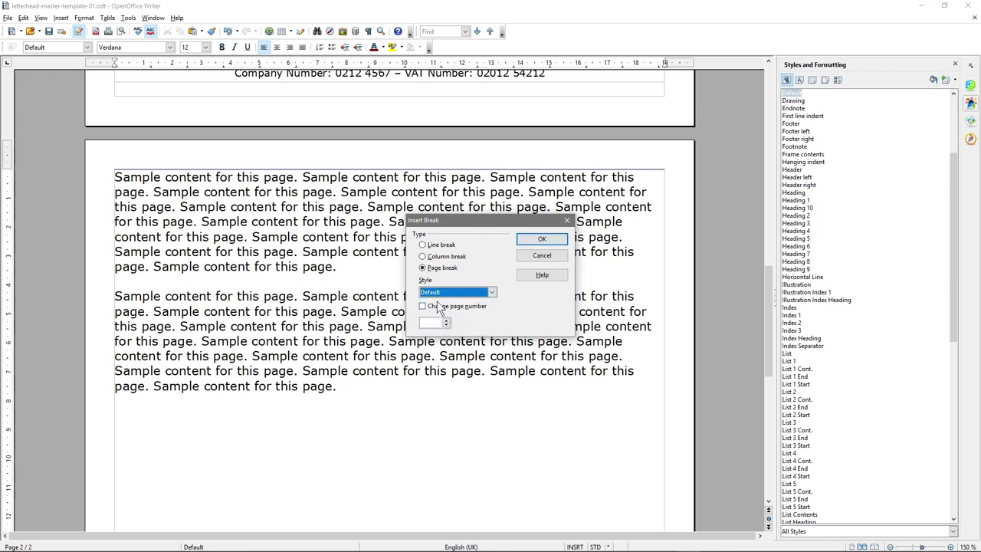
left_click(539, 241)
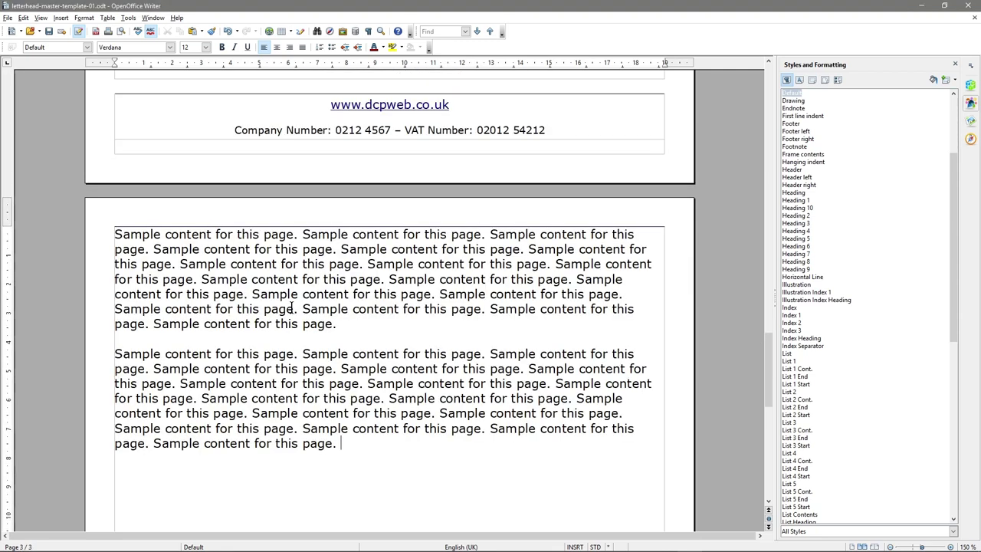
Step: Hide the styles sidebar and check the content on each of the three pages
scroll(276, 261, "down", 8)
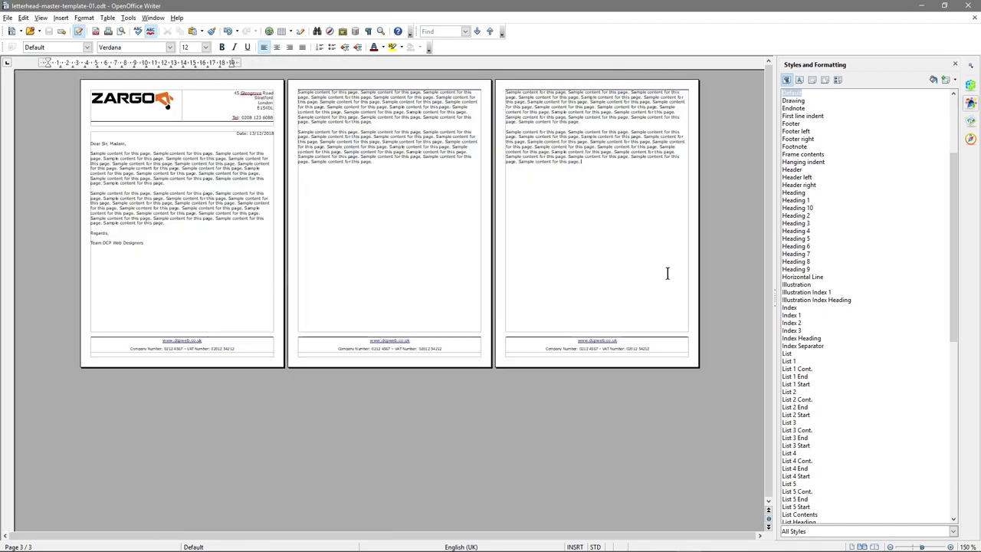
left_click_drag(777, 290, 940, 283)
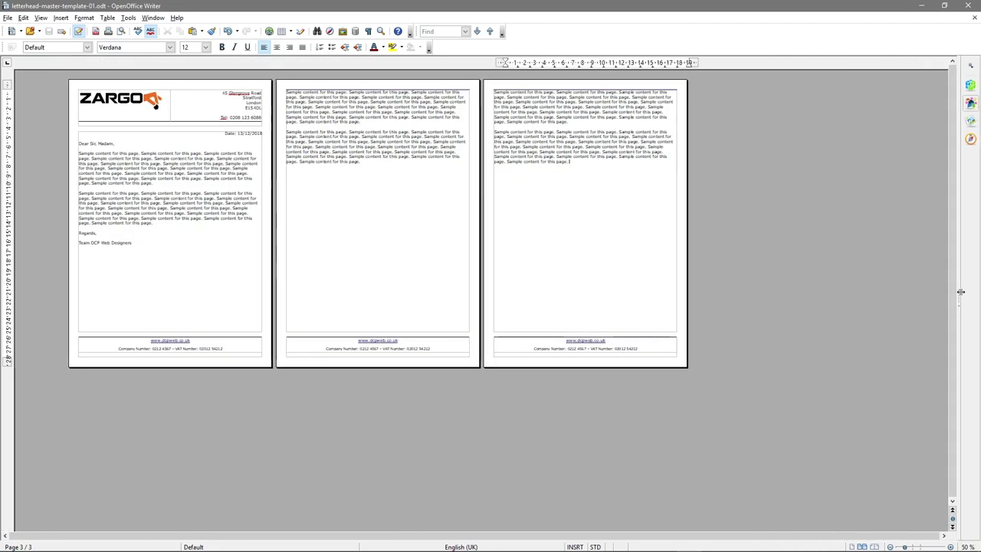
scroll(481, 308, "up", 2)
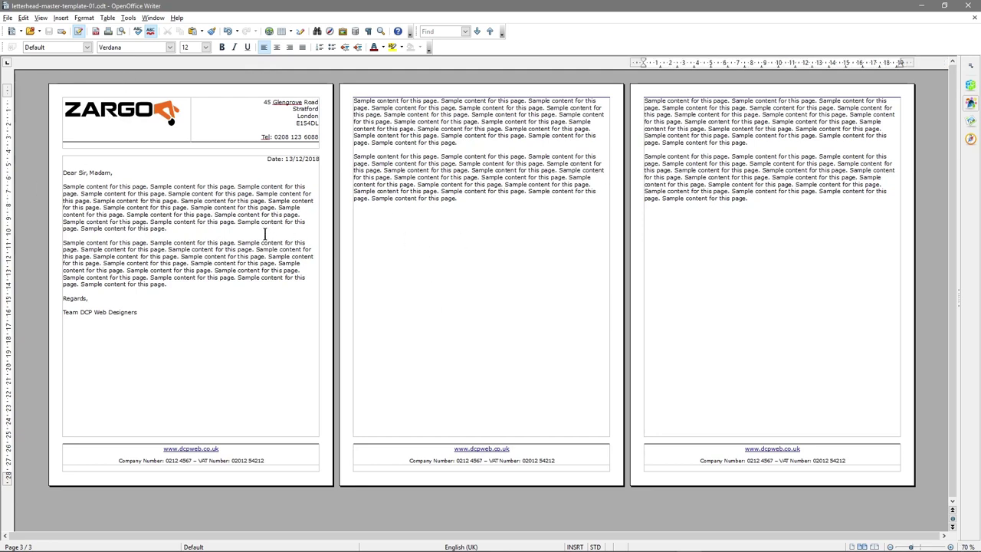
left_click(149, 151)
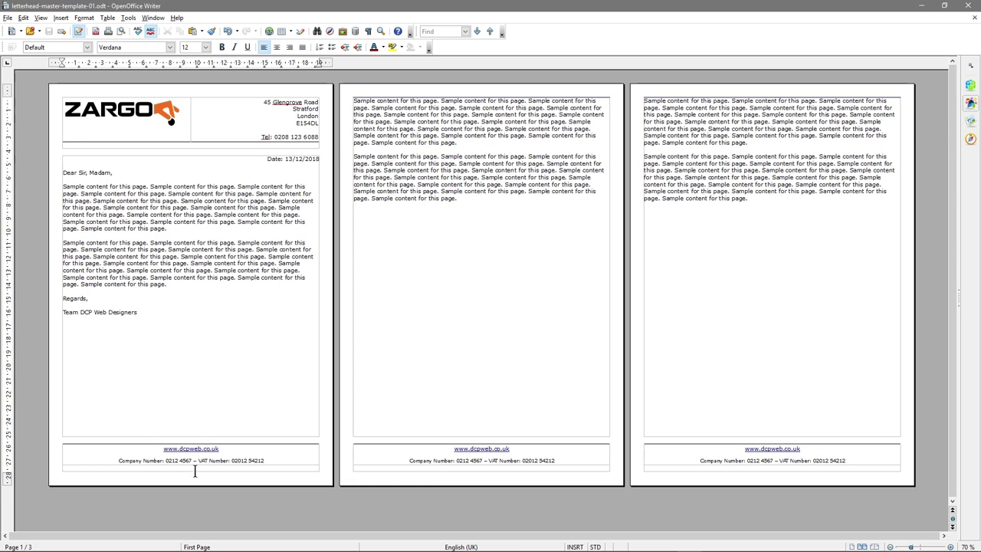
left_click(387, 114)
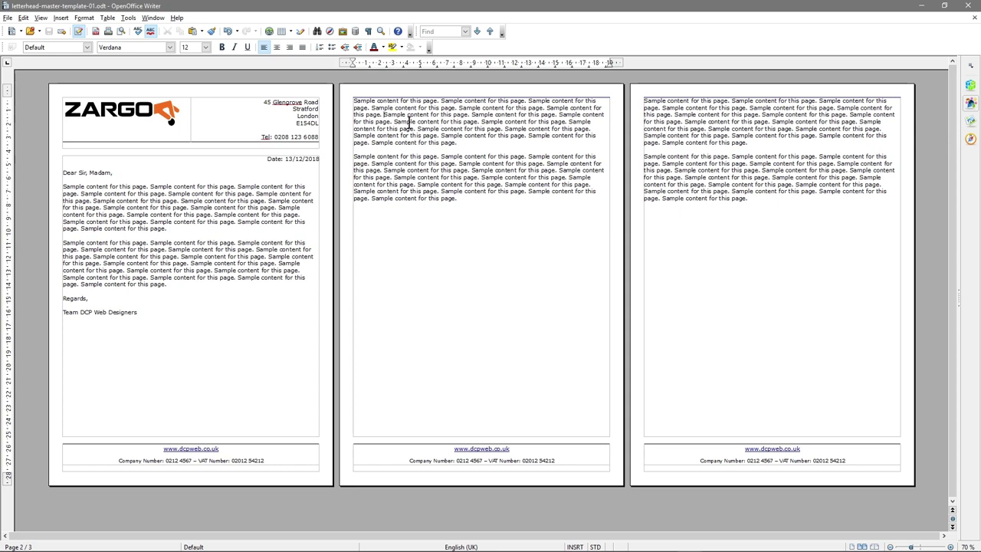
left_click(648, 101)
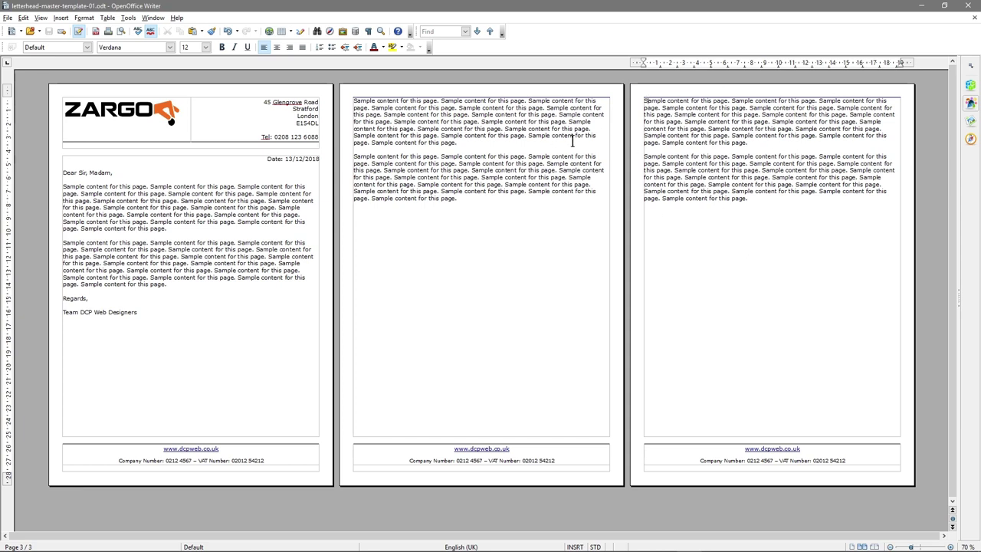
left_click_drag(742, 451, 853, 468)
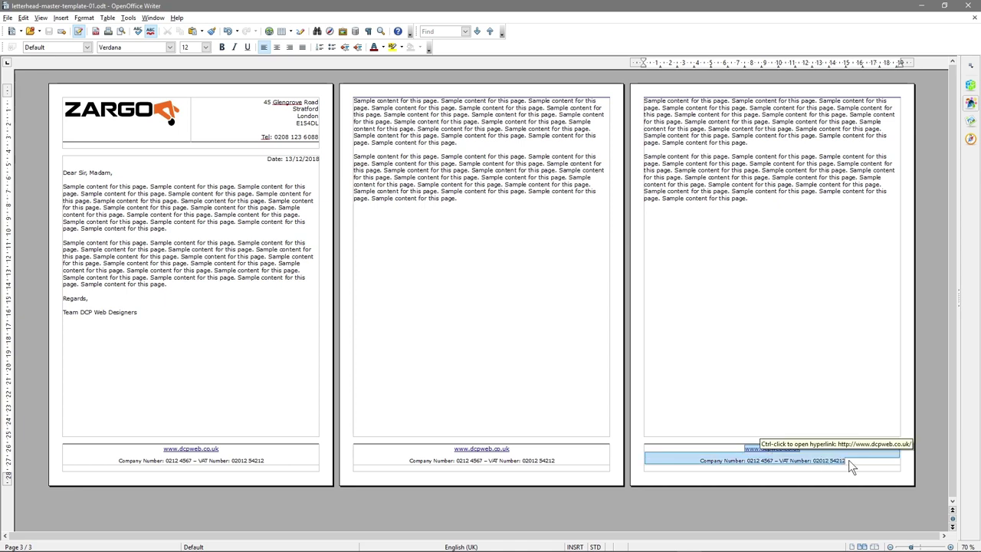
left_click(674, 100)
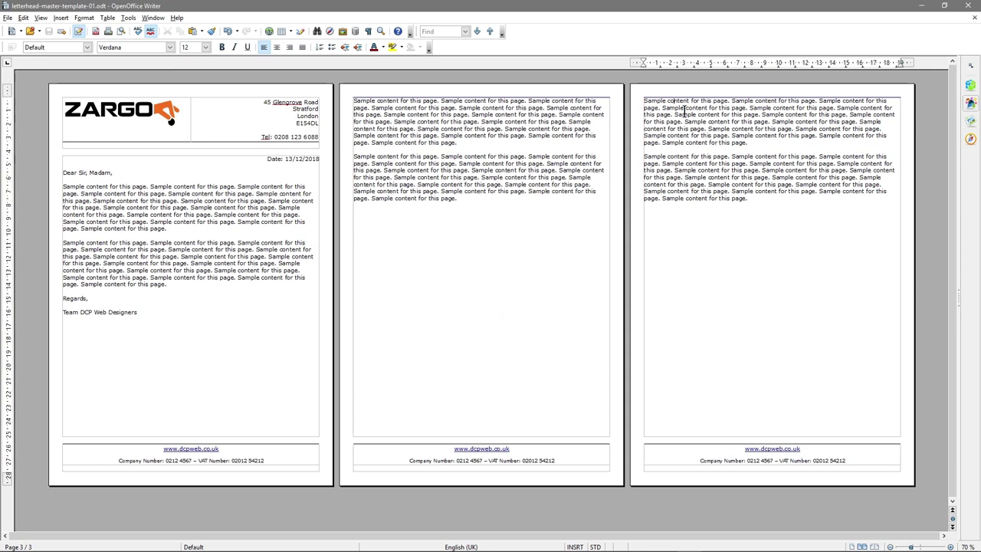
Step: Delete page 3's sample text and the blank page, then save the letter
left_click_drag(689, 127, 643, 100)
left_click(695, 144)
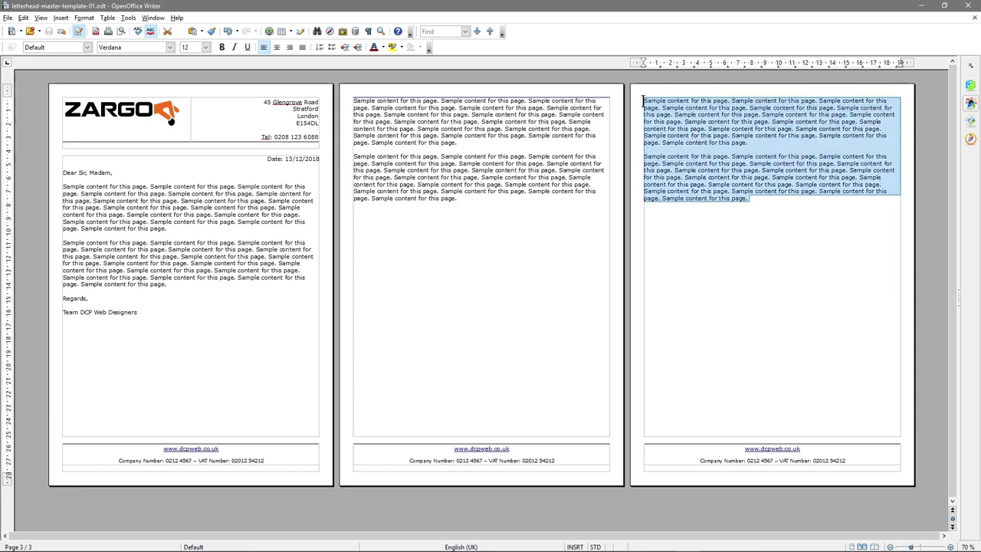
key("Delete")
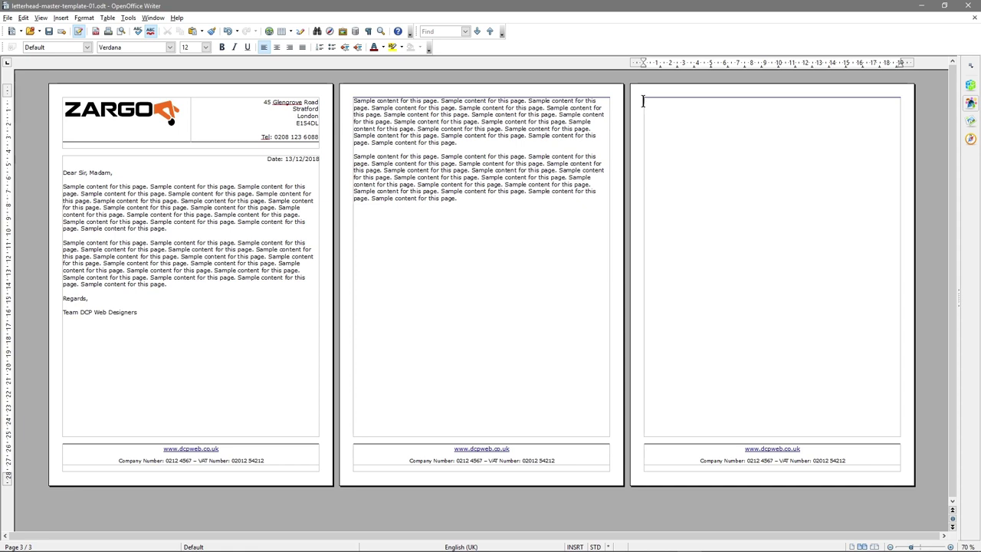
key("BackSpace")
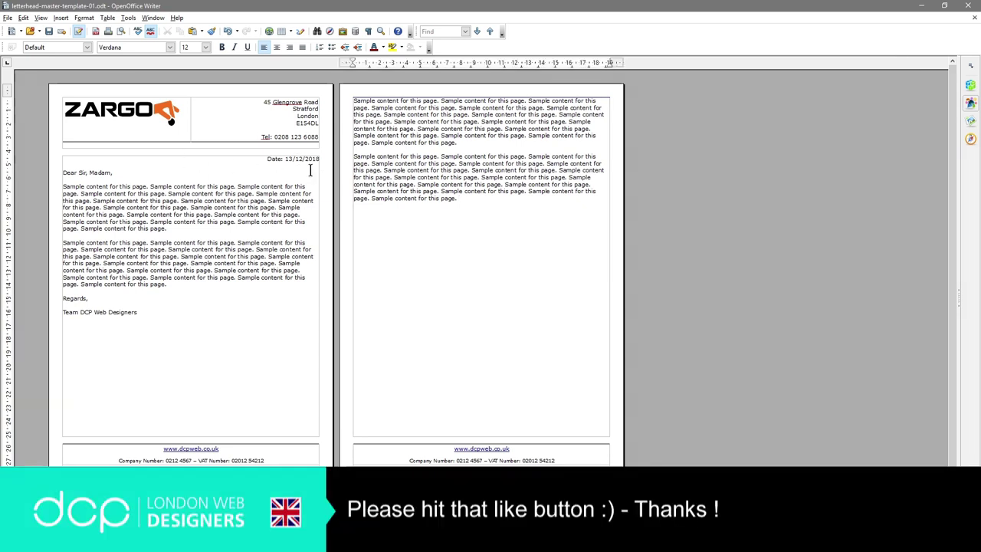
left_click(48, 32)
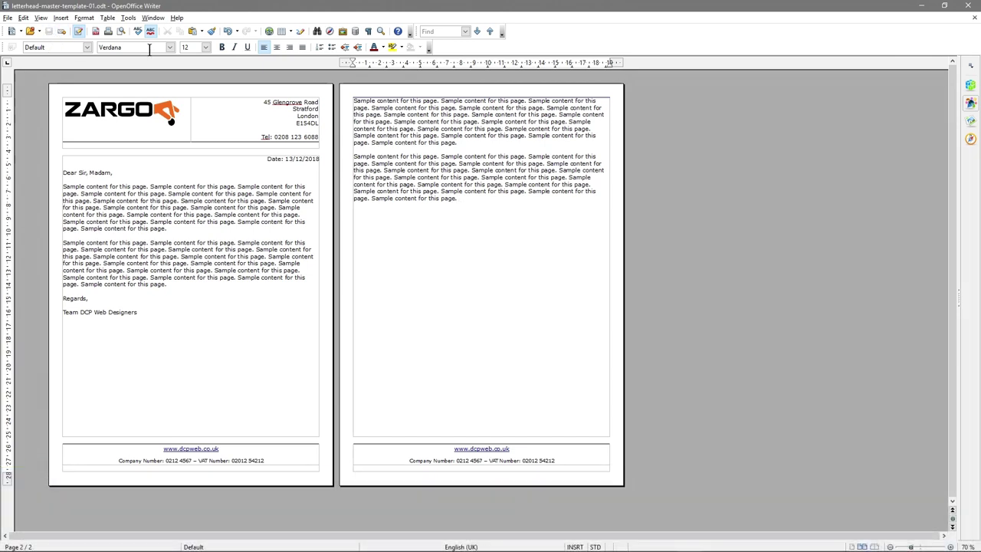
Step: Close the letter and create a new folder named Archive in the project folder
left_click(970, 15)
left_click_drag(823, 138, 322, 123)
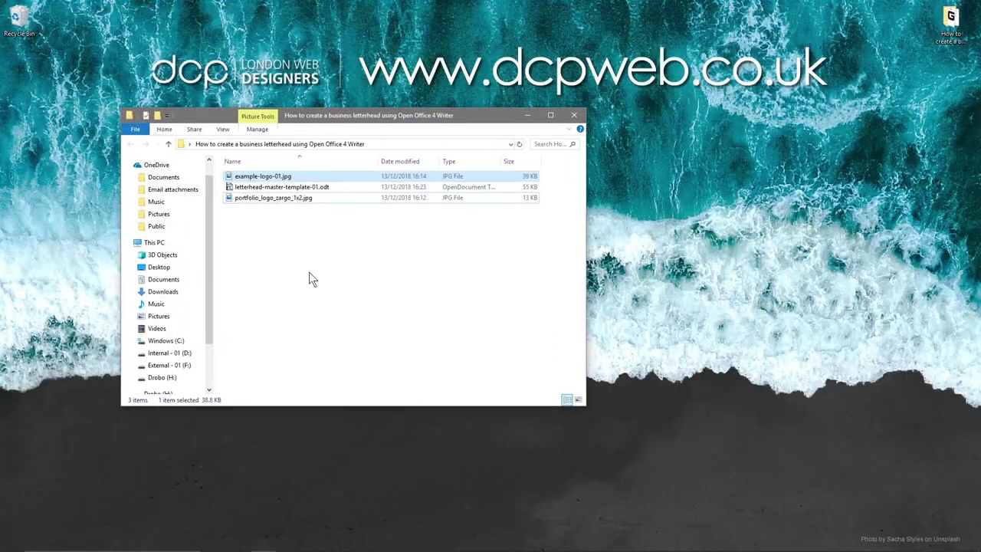
right_click(297, 262)
mouse_move(386, 392)
left_click(442, 397)
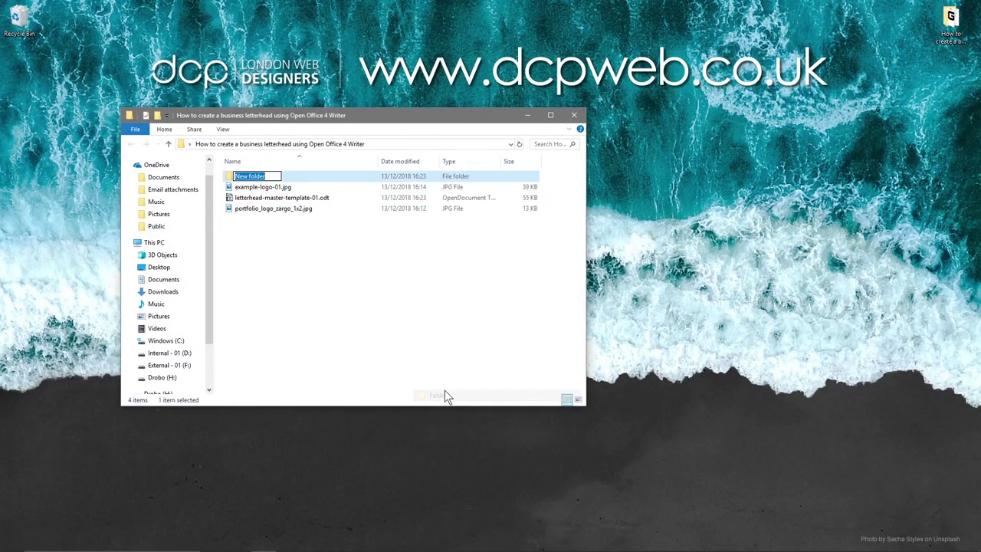
type("Archive")
key("Return")
Step: Copy the three project files into the Archive folder
left_click_drag(297, 231, 257, 188)
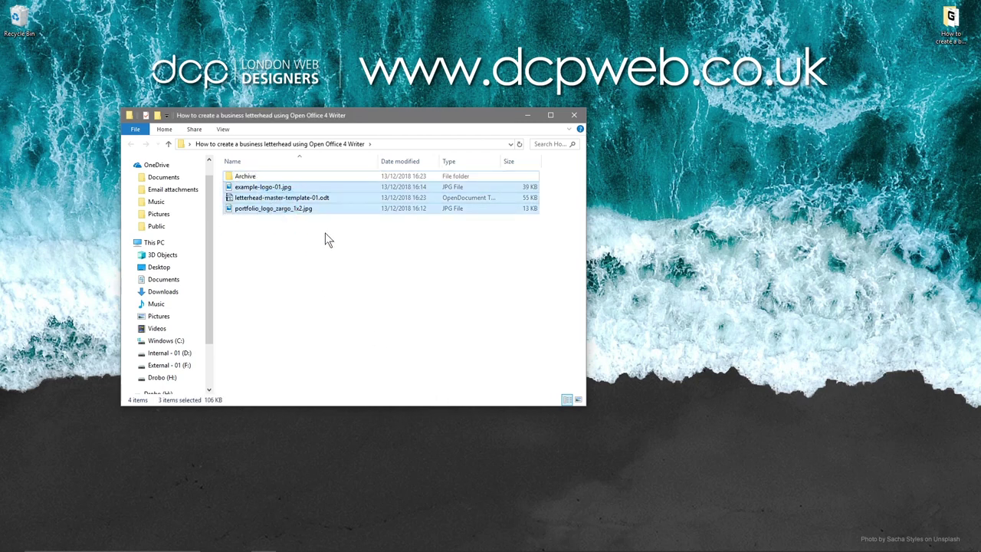
left_click_drag(385, 246, 267, 190)
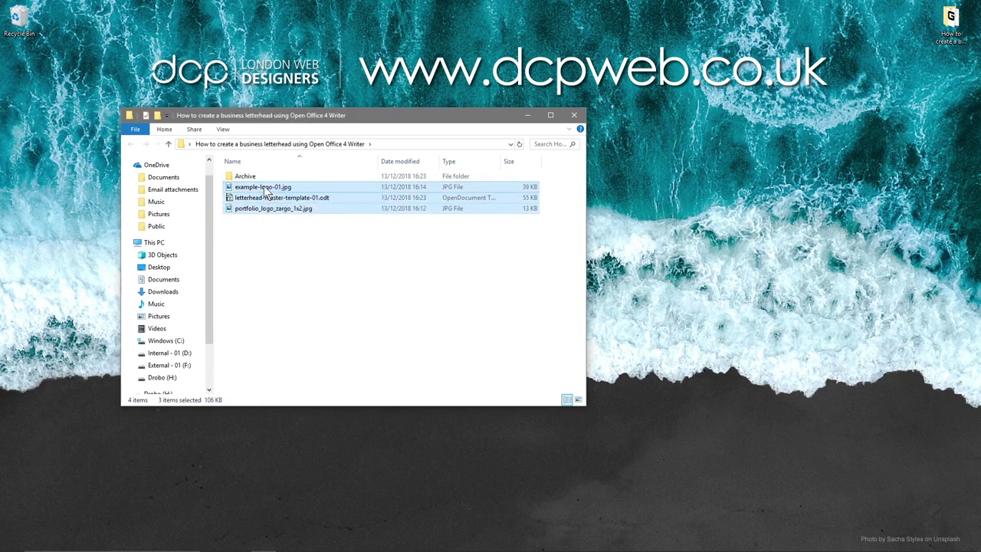
left_click_drag(267, 191, 294, 175)
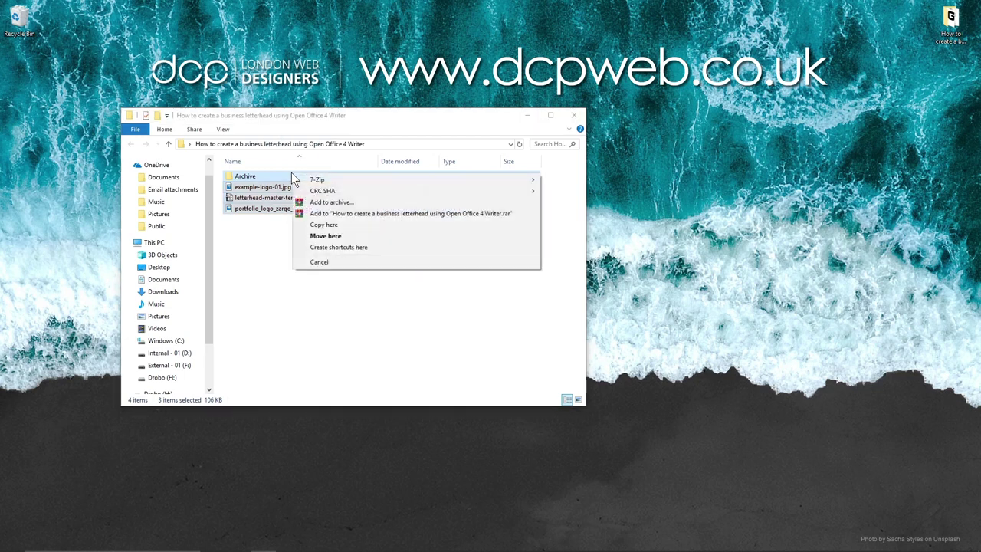
left_click(327, 229)
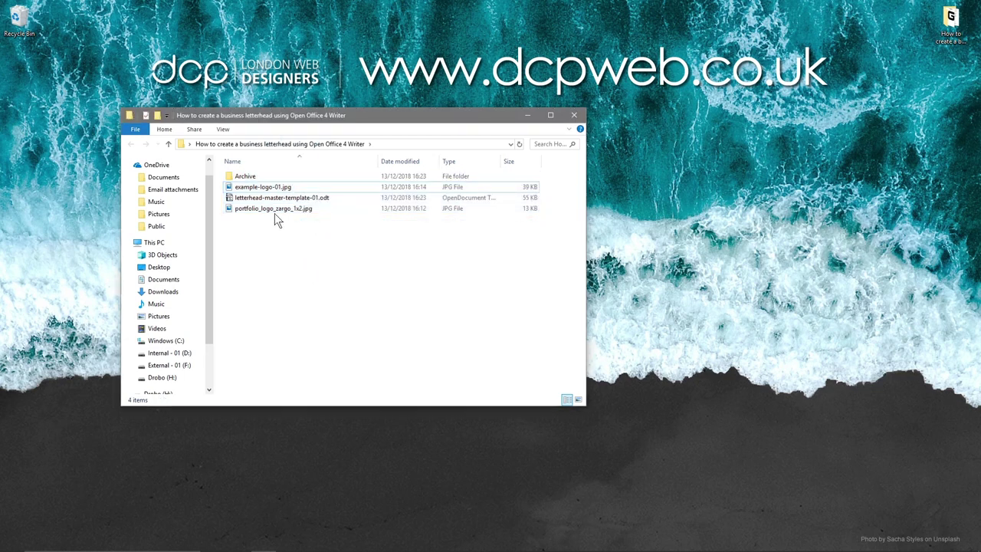
left_click(250, 179)
double_click(251, 178)
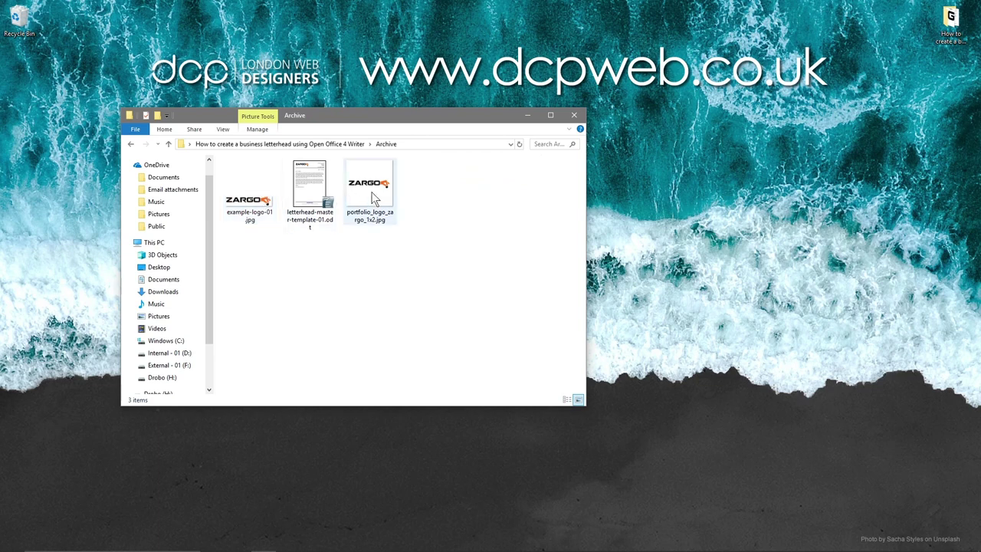
Step: Return to the project folder and switch to Details view with full file names
left_click(249, 195)
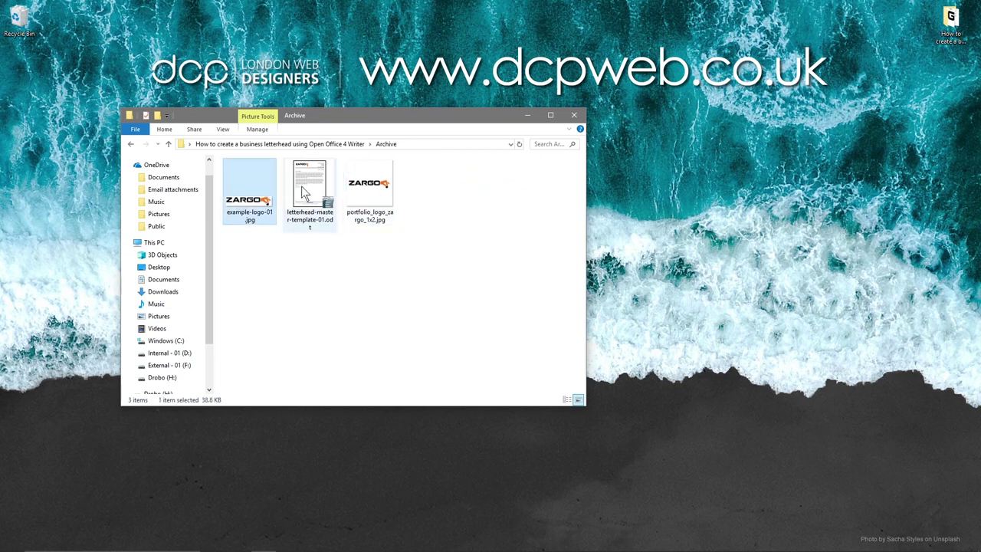
left_click(314, 196)
left_click(130, 144)
left_click(291, 200)
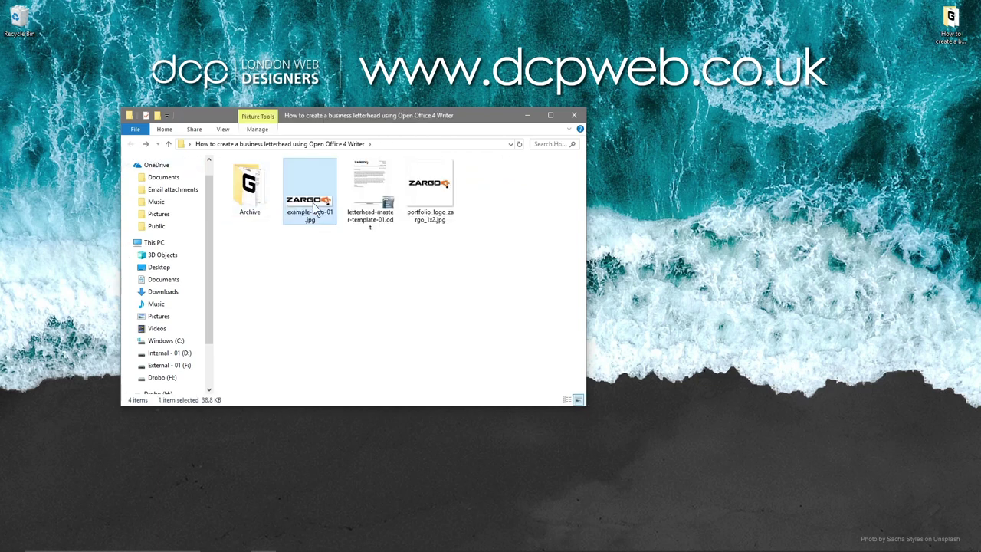
left_click(566, 400)
left_click(303, 266)
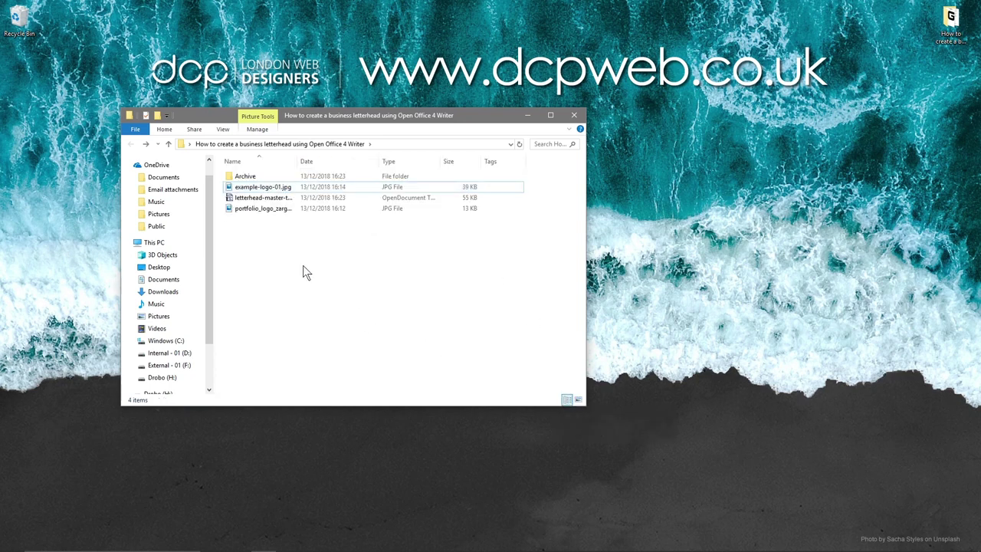
double_click(299, 161)
Step: Delete example-logo-01.jpg, autofit the Type column and select letterhead-master-template-01.odt
left_click(274, 189)
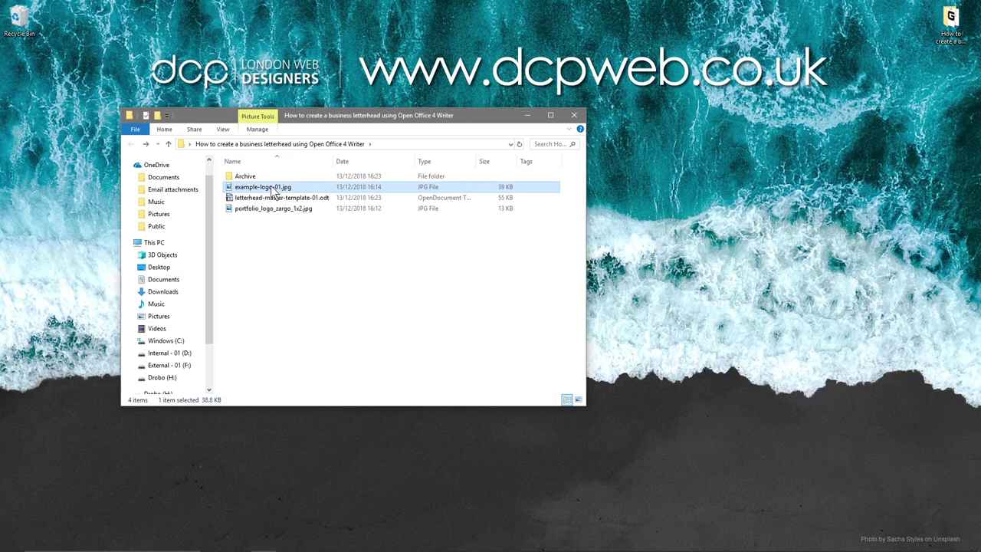
key("Delete")
key("Delete")
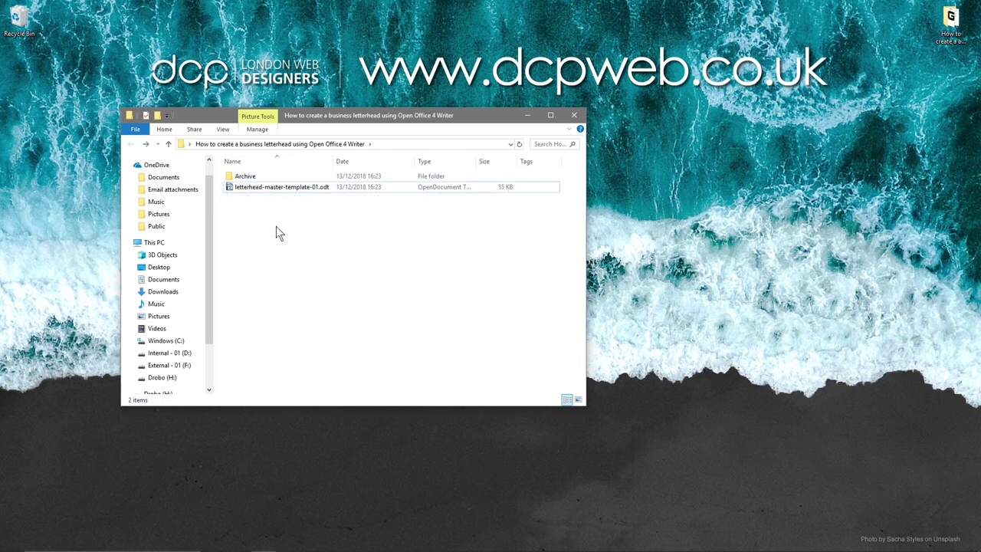
double_click(243, 176)
left_click(303, 197)
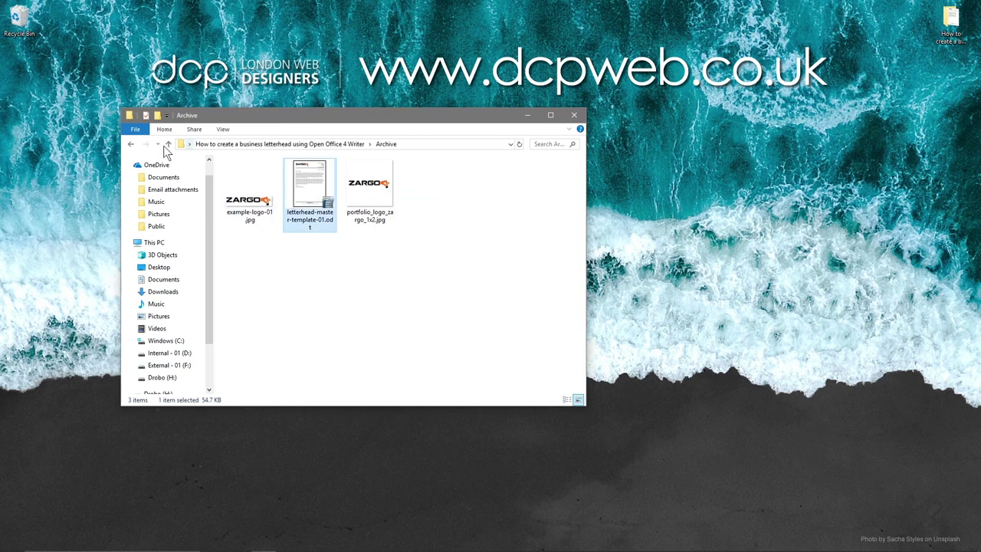
left_click(131, 143)
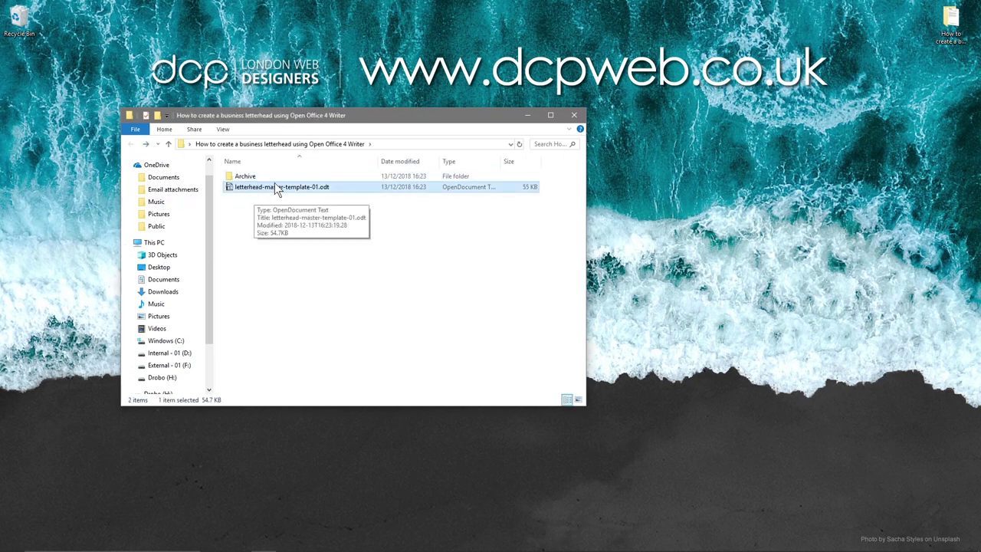
double_click(506, 162)
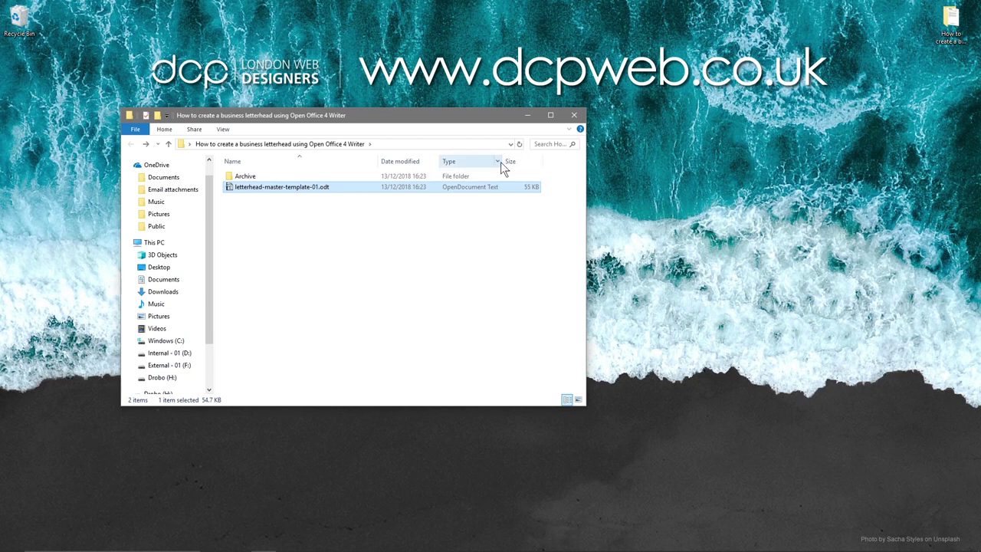
left_click(317, 297)
left_click(295, 192)
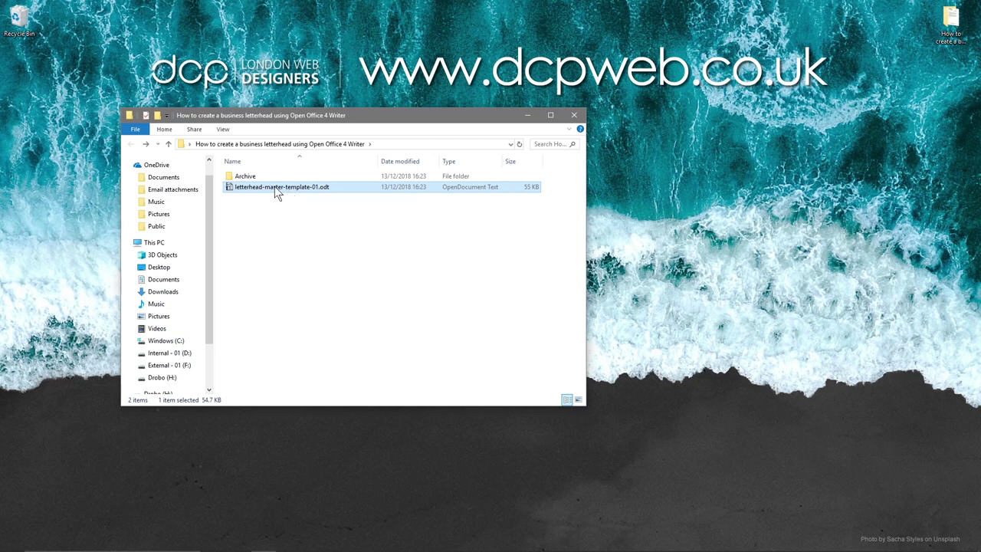
Step: Duplicate the template and rename the copy 'ZoZo Ltd - Website Specification - 13 12 2018.odt'
left_click_drag(276, 191, 270, 259)
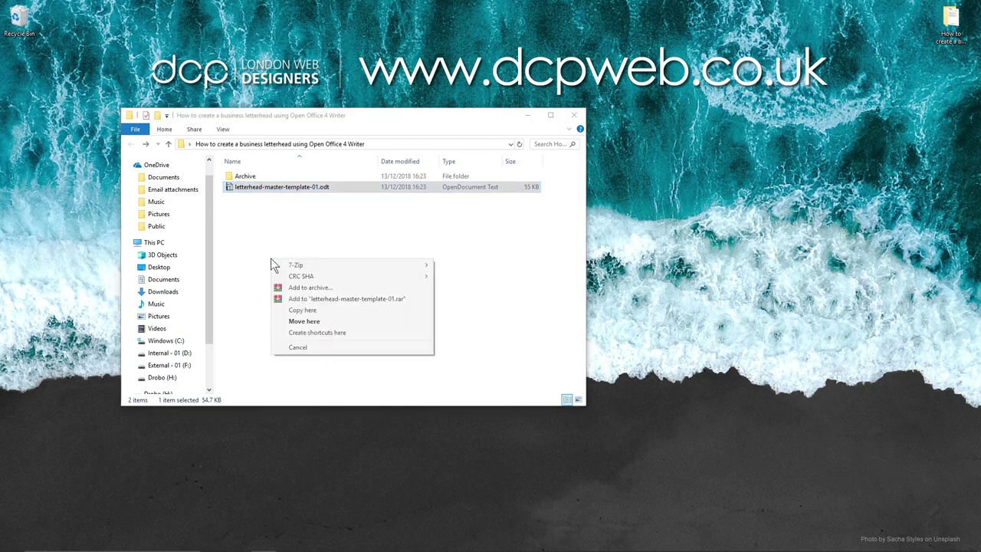
left_click(307, 314)
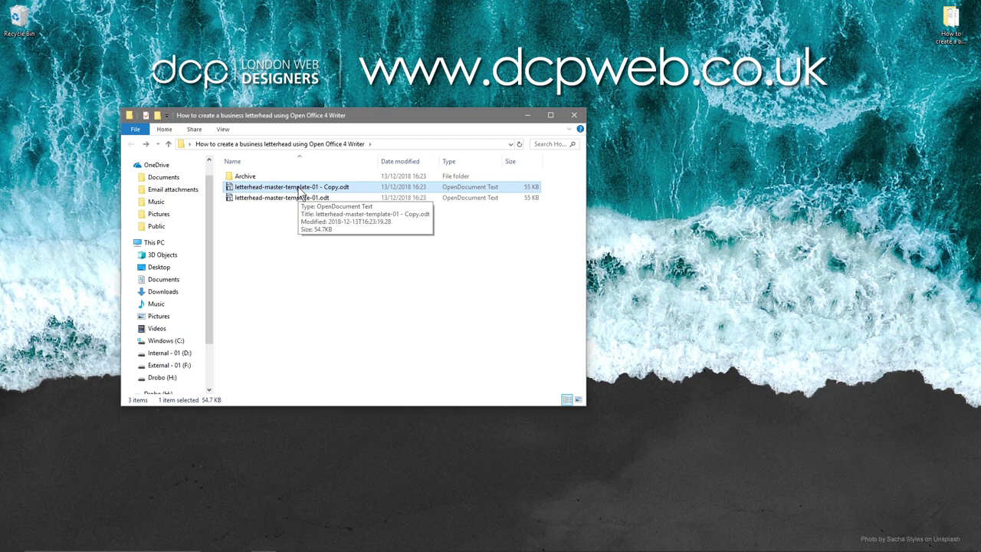
right_click(299, 190)
left_click(326, 475)
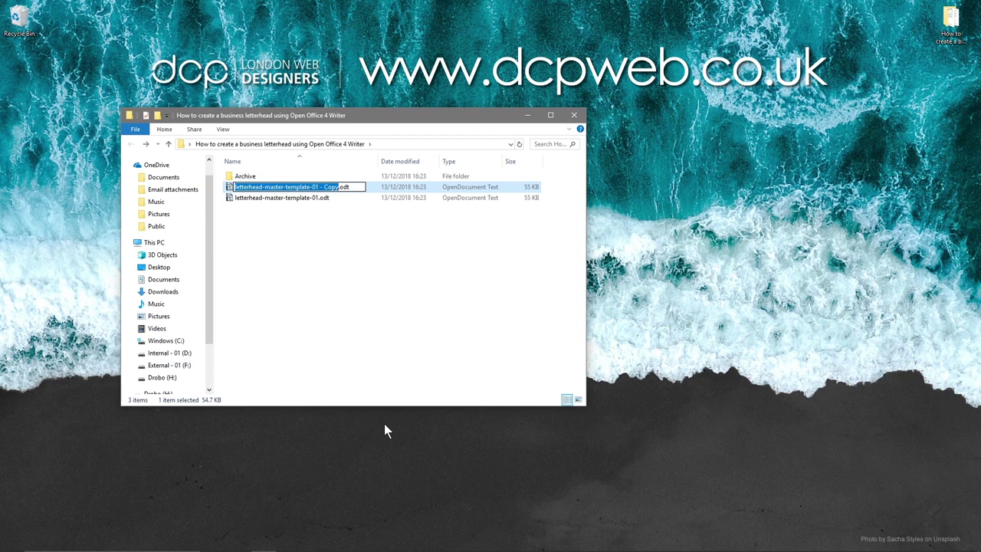
type("ZoZo")
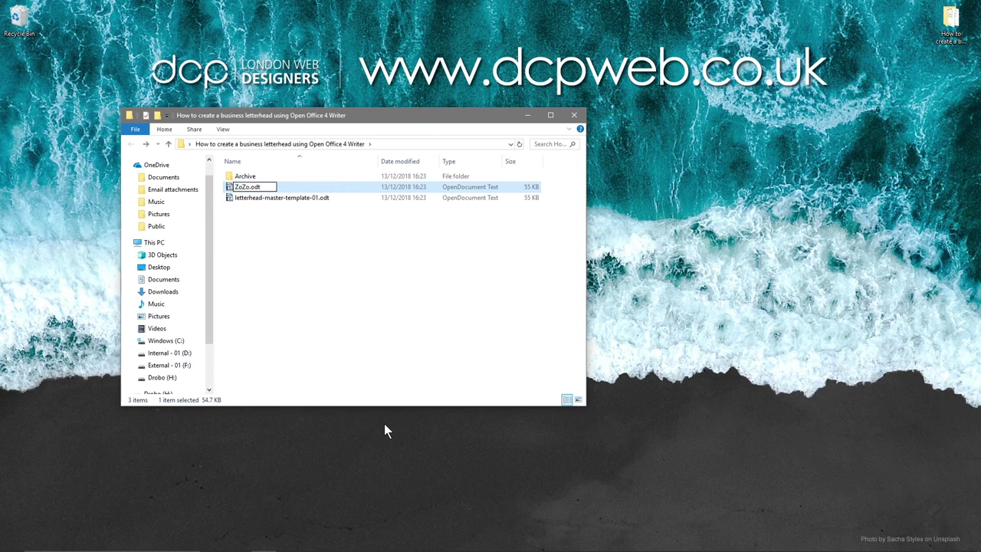
type(" Ltd")
type(" -")
type(" Website S")
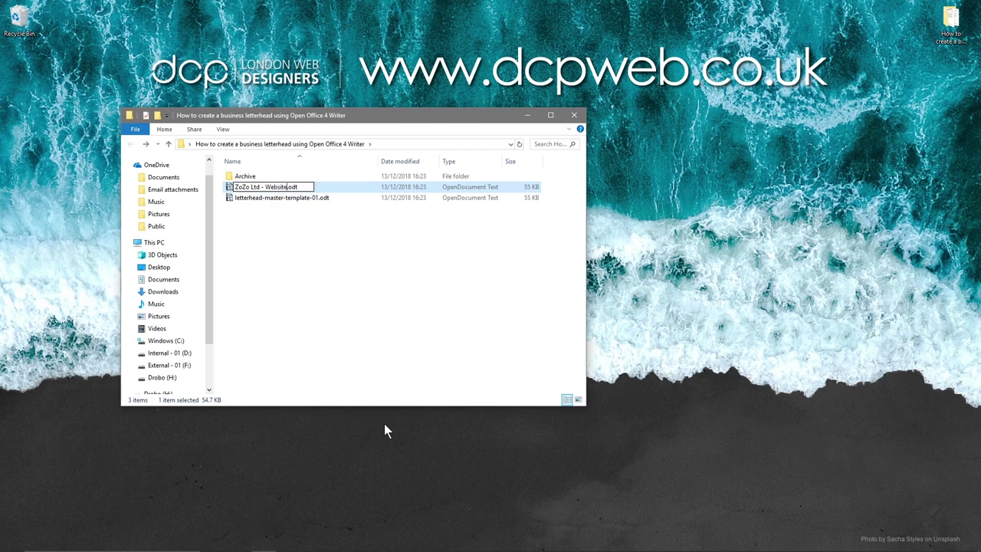
type("pecification - ")
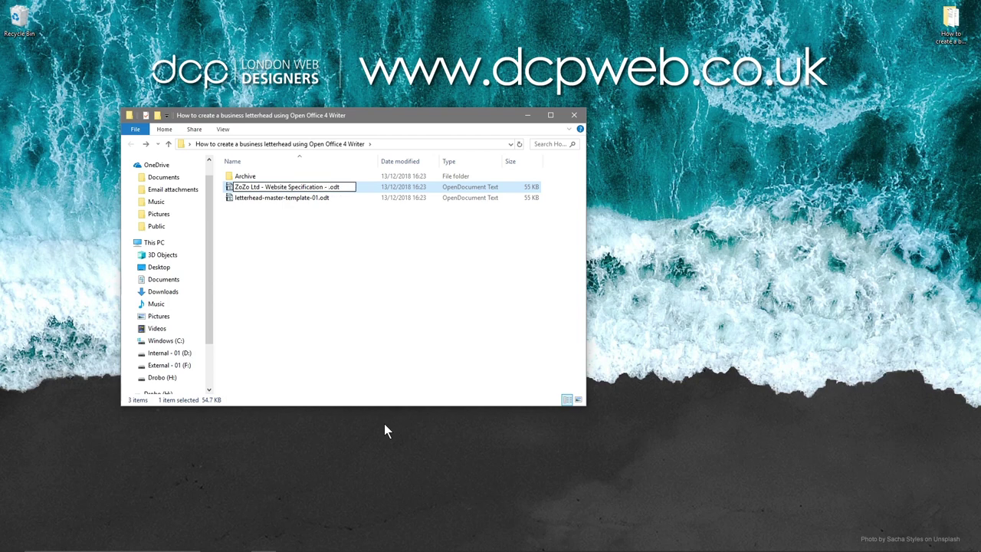
type("13 12 2018")
key("Return")
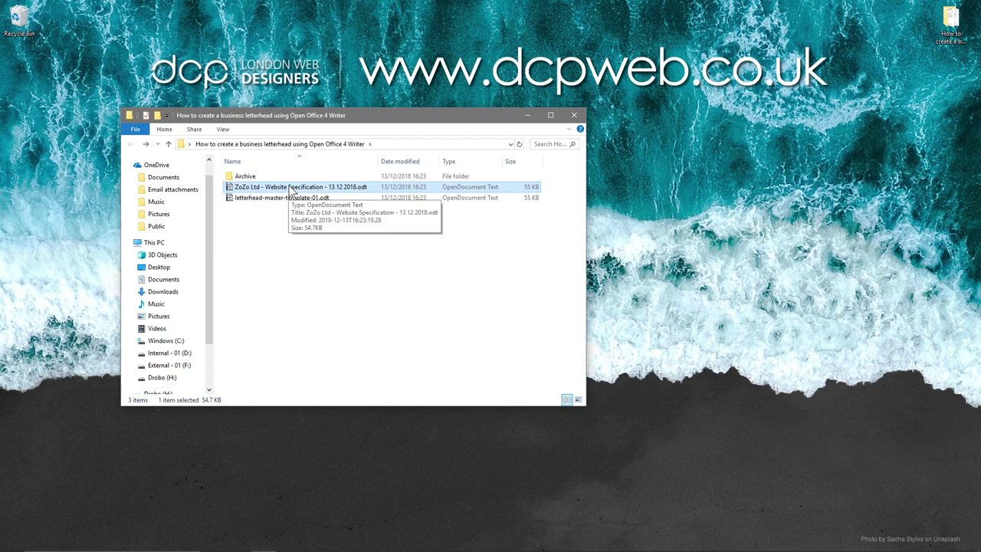
Step: Open the ZoZo Ltd letter and replace 'Dear Sir, Madam,' with a first-name greeting
double_click(349, 188)
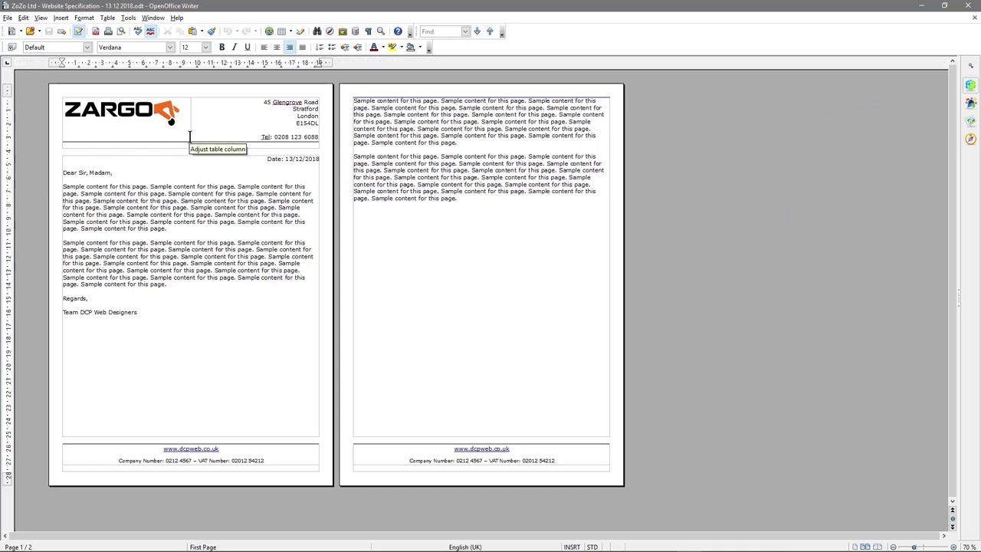
scroll(245, 188, "up", 6)
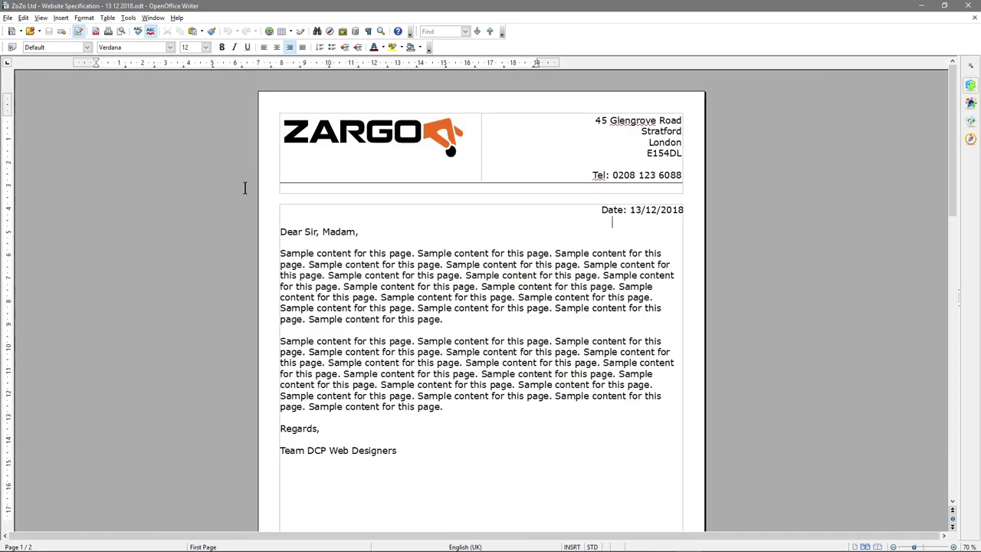
triple_click(325, 261)
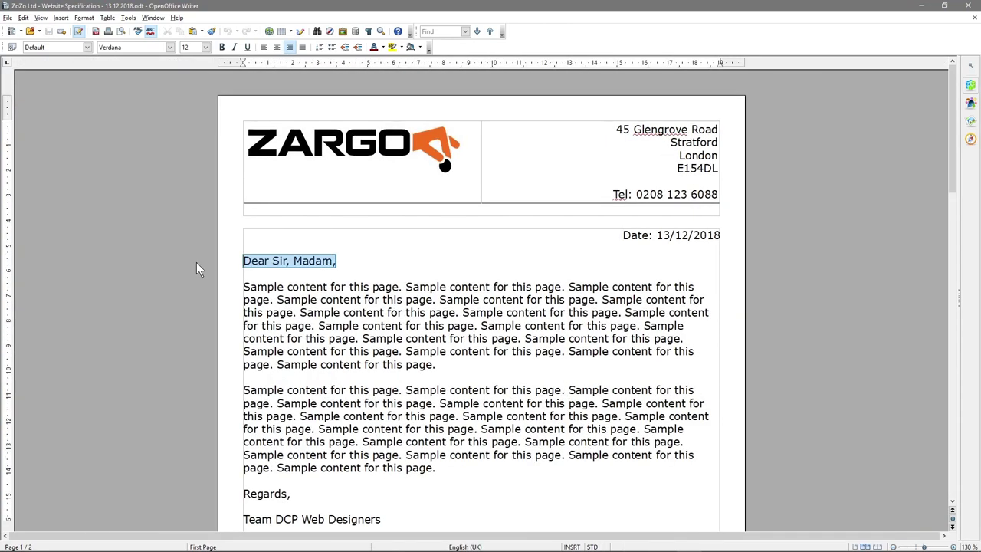
type("Hi James,")
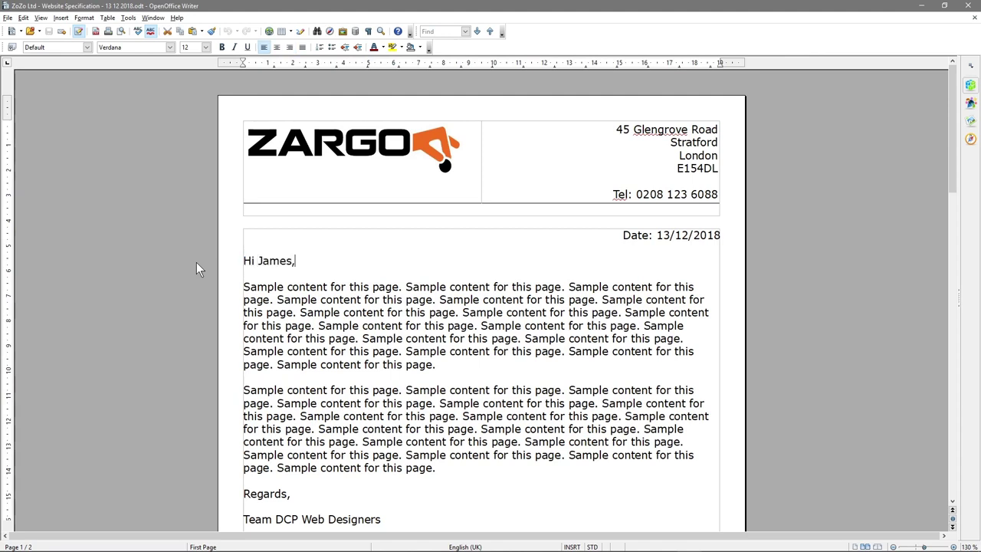
Step: Add the line 'Please find below website specification as agreed', fixing the misspelling
left_click(328, 263)
key("Return")
key("Return")
type("Please find ve")
type("r")
key("BackSpace")
key("BackSpace")
key("BackSpace")
type("below website specificaiton as")
right_click(387, 289)
left_click(414, 299)
type("agreed:")
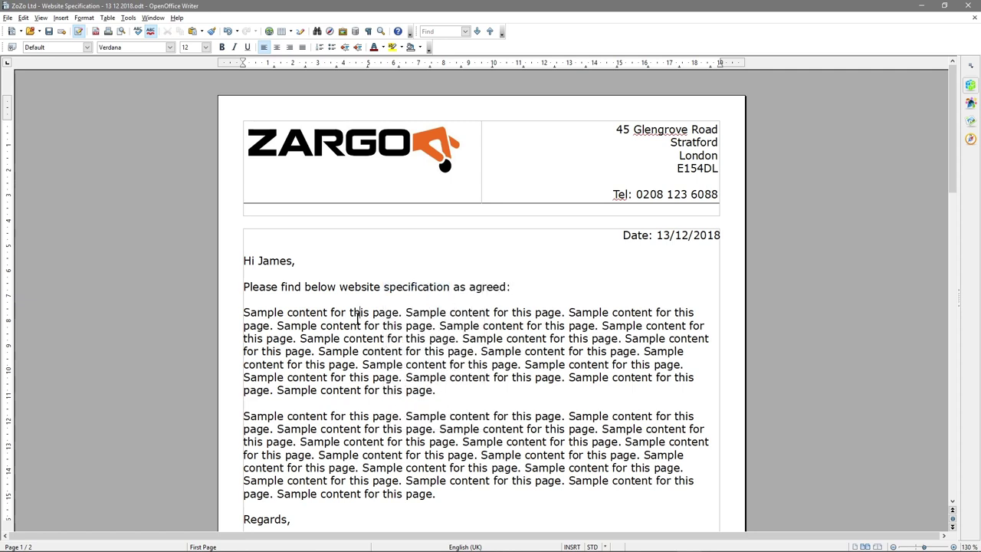
Step: Duplicate the second sample paragraph as a third body paragraph
left_click_drag(358, 312, 426, 468)
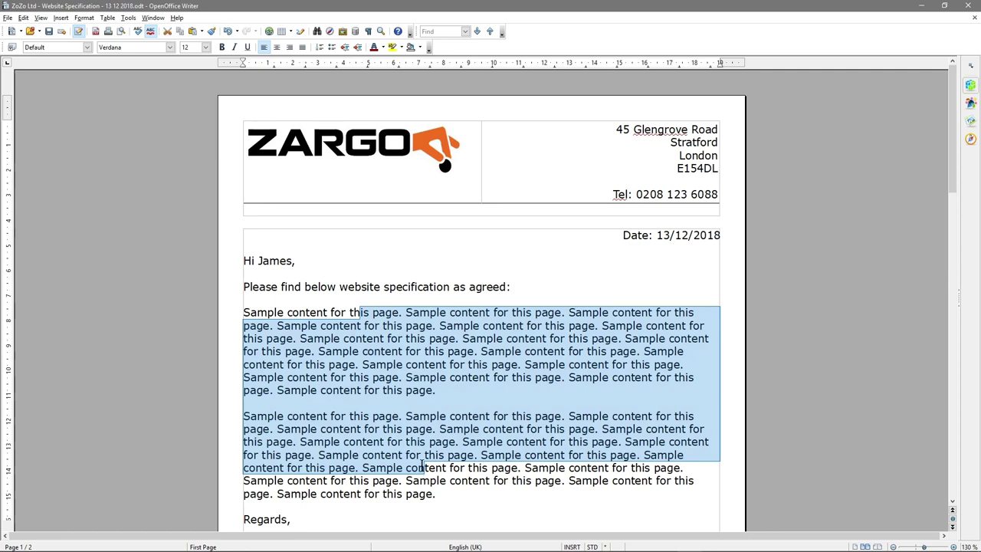
left_click(422, 455)
left_click_drag(455, 493, 237, 414)
key("ctrl+c")
left_click(458, 495)
key("Return")
key("Return")
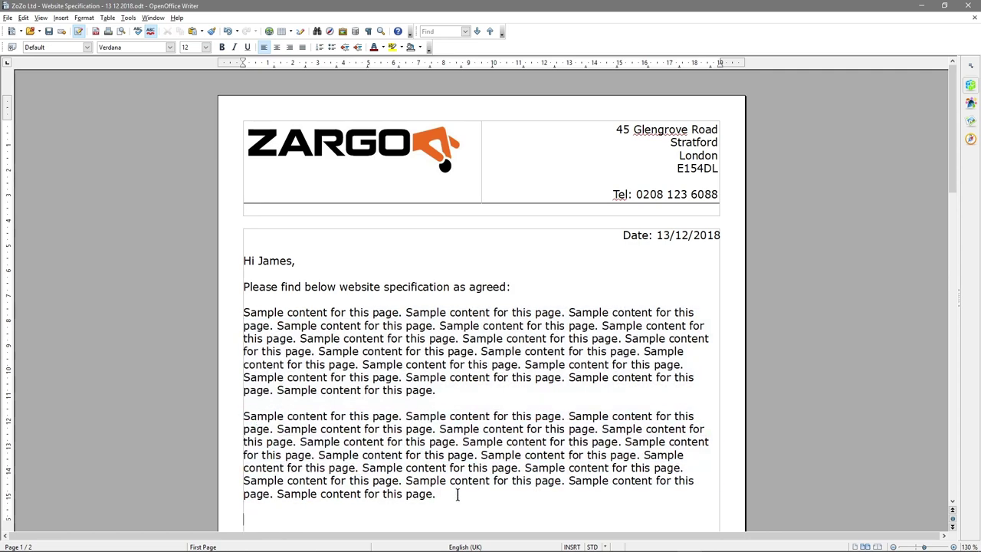
key("ctrl+v")
scroll(486, 493, "up", 3)
left_click_drag(330, 235, 352, 497)
left_click(352, 496)
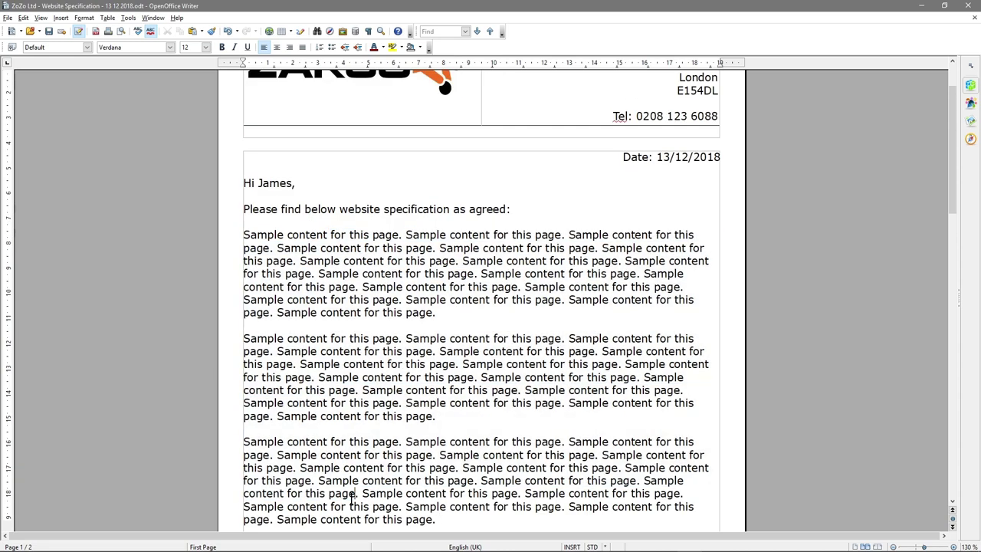
scroll(422, 310, "down", 5)
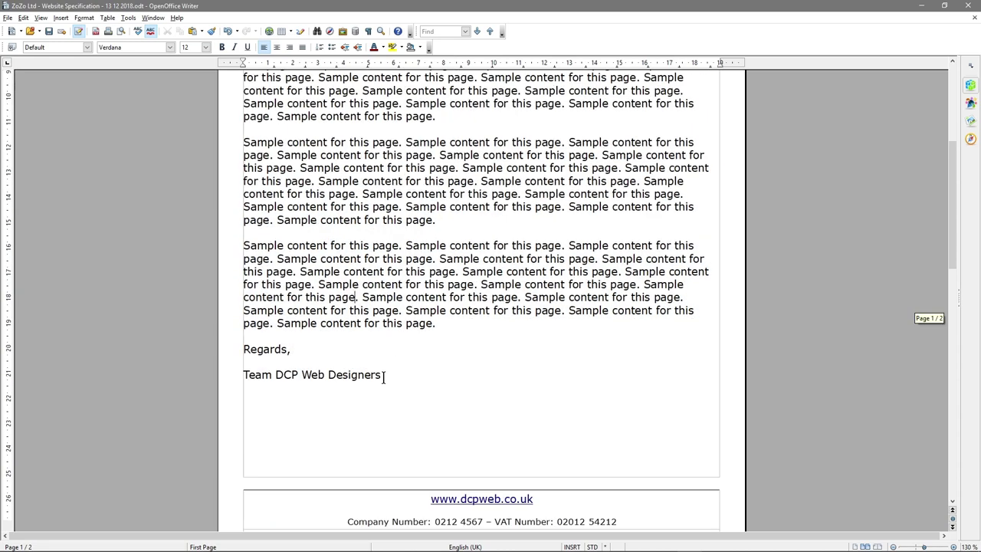
scroll(383, 375, "down", 9)
Step: Add a bold 'Social Media Requirements:' heading at the top of page 2
left_click(246, 251)
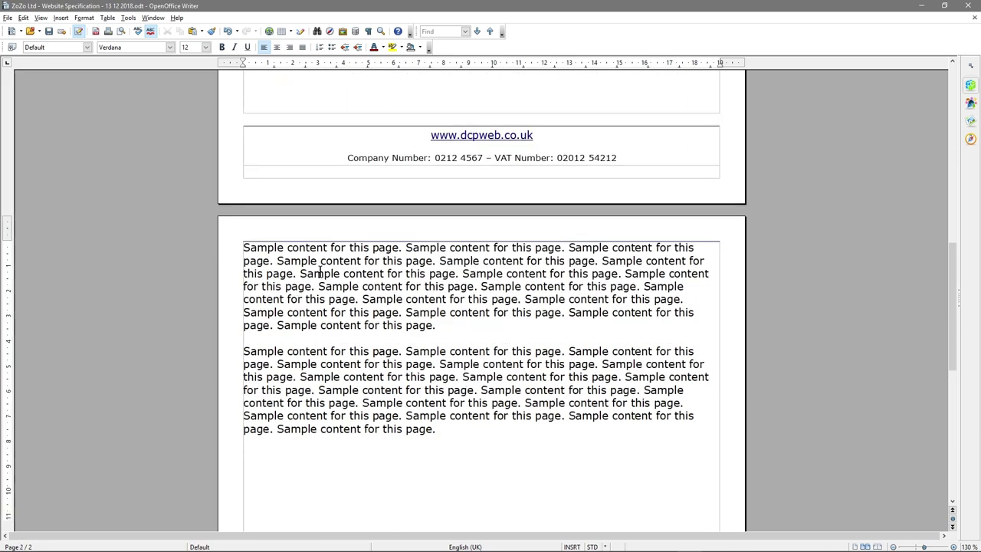
key("Return")
key("Return")
key("Return")
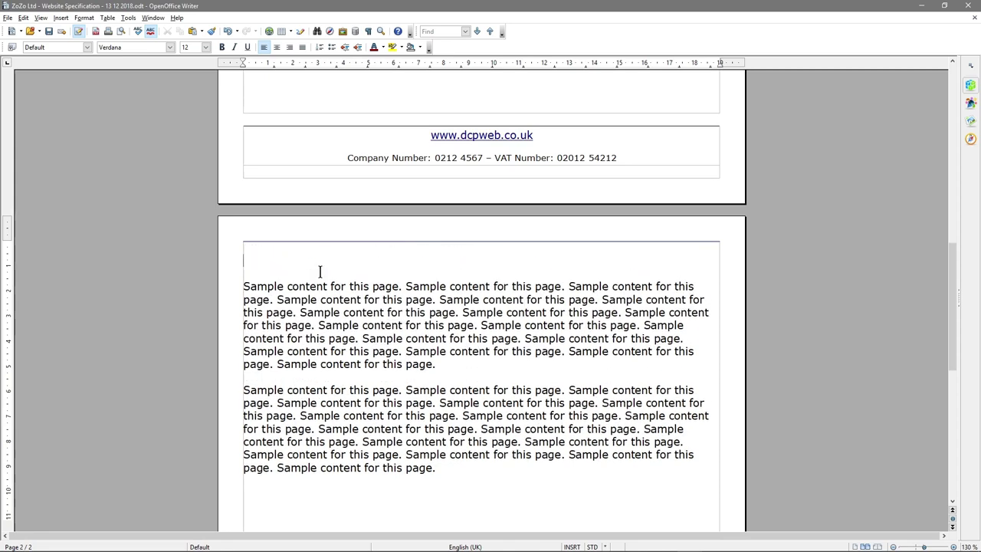
key("BackSpace")
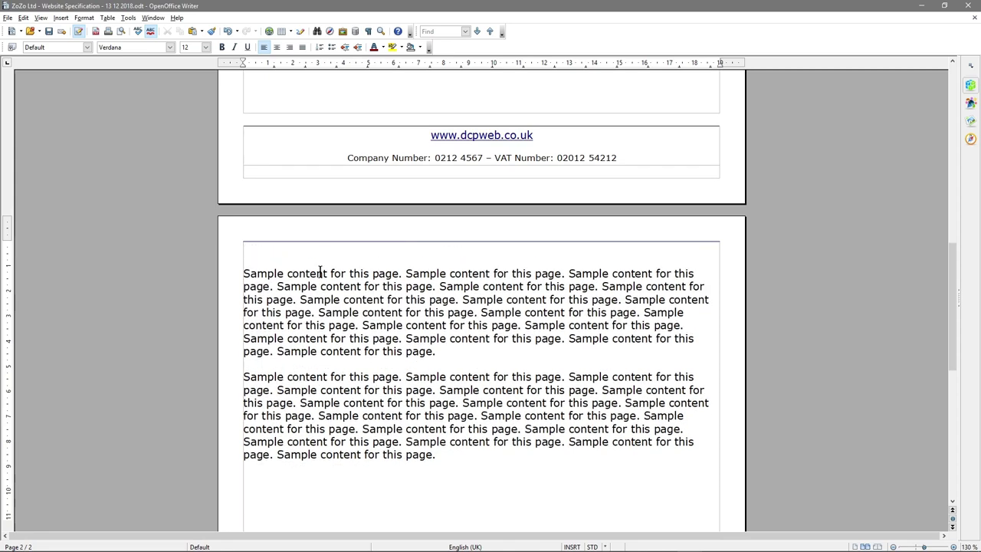
type("Social Media")
type(" Reui")
type("uirements:")
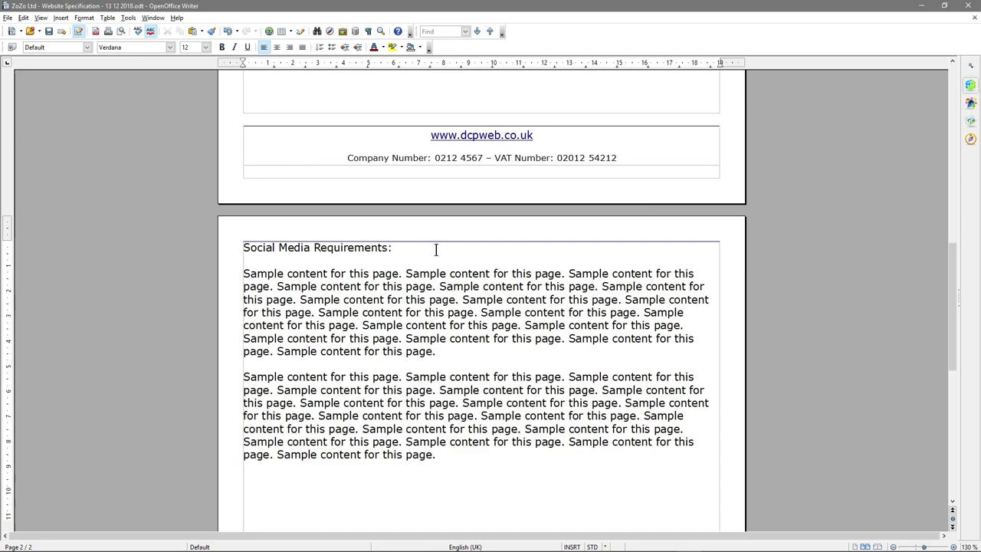
left_click_drag(401, 249, 191, 245)
key("ctrl+b")
left_click(281, 272)
Step: Make the 'Please find below website specification as agreed' line bold
scroll(367, 257, "up", 10)
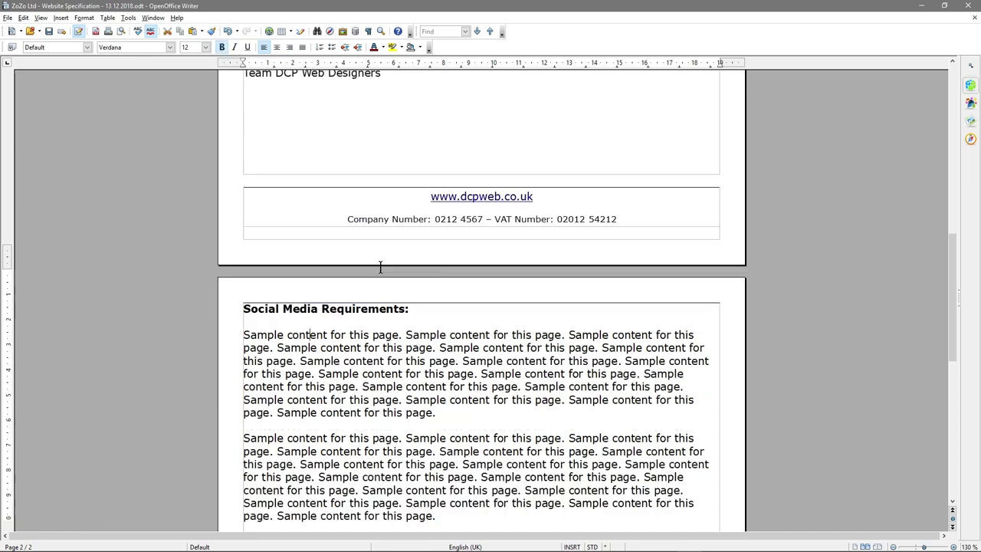
scroll(357, 245, "up", 4)
left_click_drag(521, 210, 232, 207)
key("ctrl+b")
left_click(307, 257)
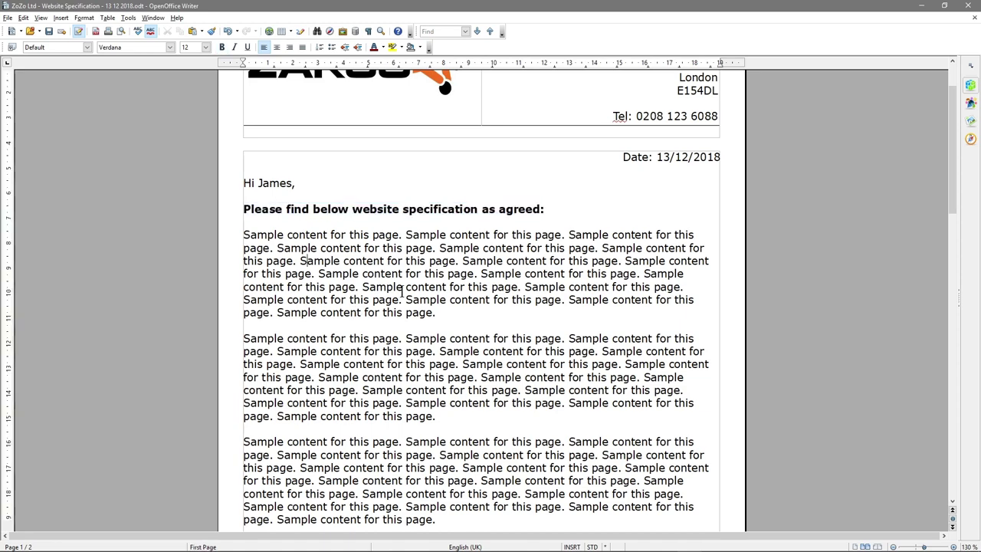
scroll(503, 356, "down", 15)
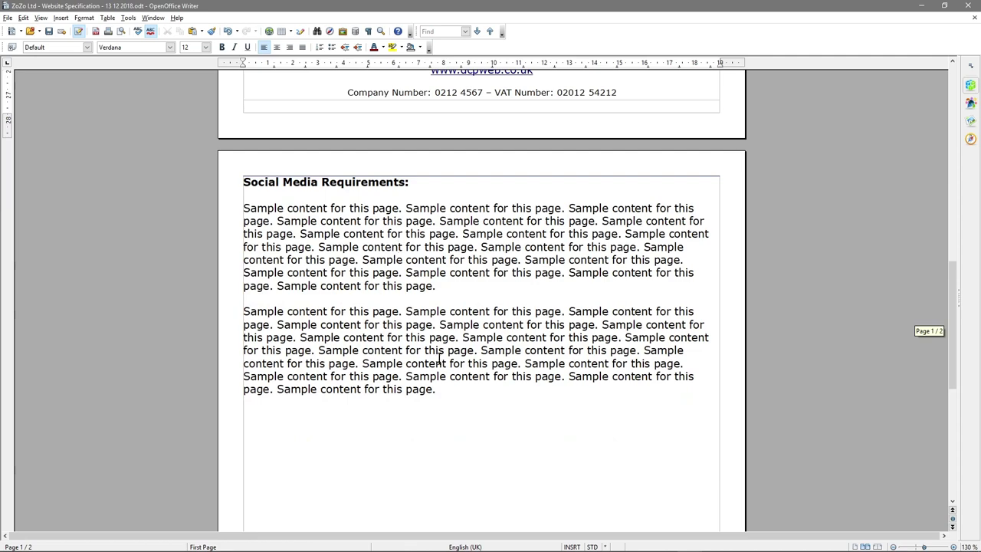
Step: Pull the following Social Media section up onto page 2, below the first section
left_click_drag(490, 389, 225, 179)
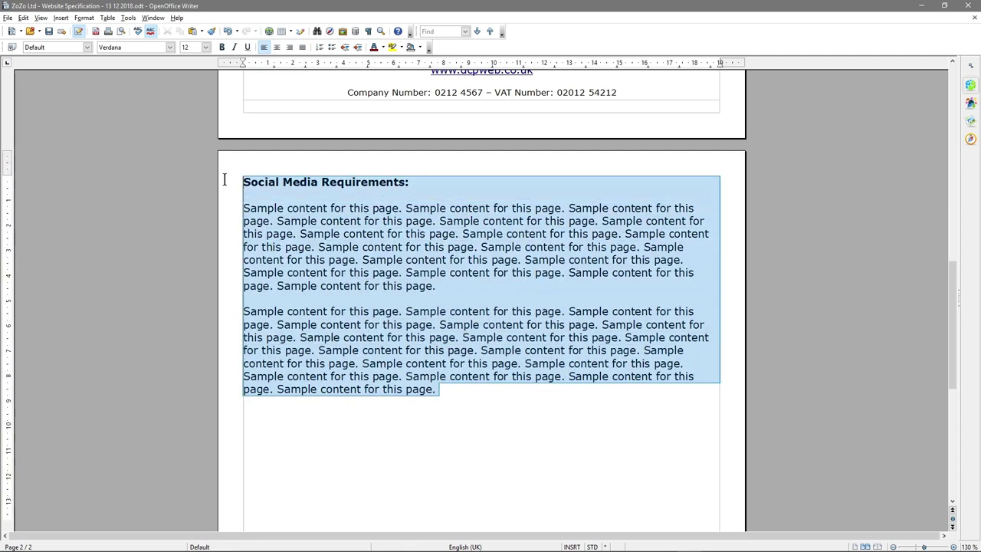
left_click(434, 398)
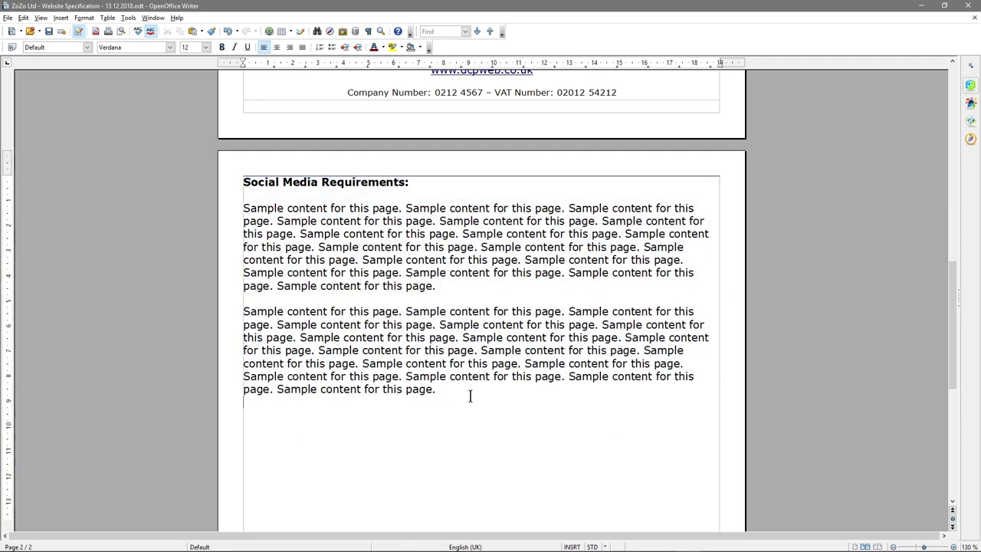
key("BackSpace")
scroll(396, 376, "down", 1)
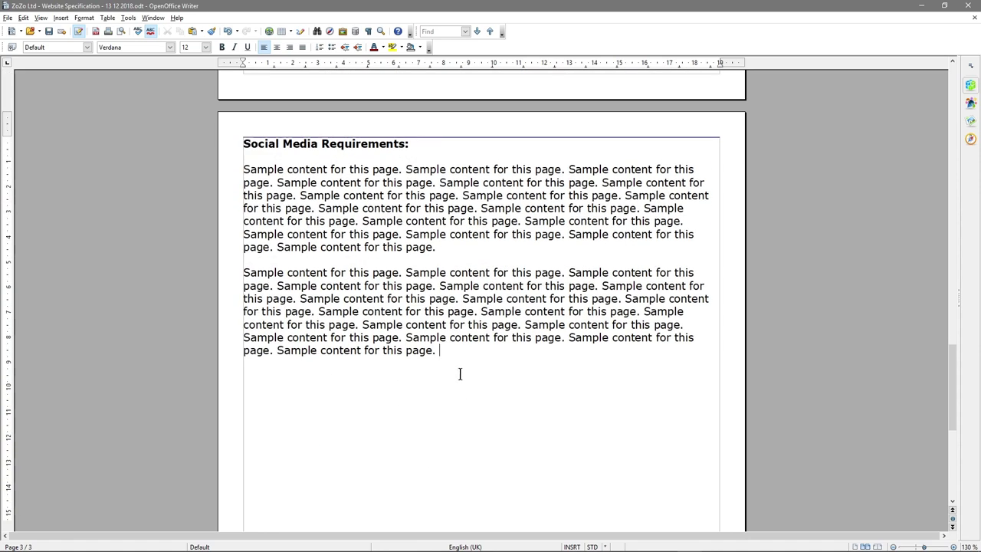
scroll(460, 374, "down", 19)
scroll(412, 389, "up", 19)
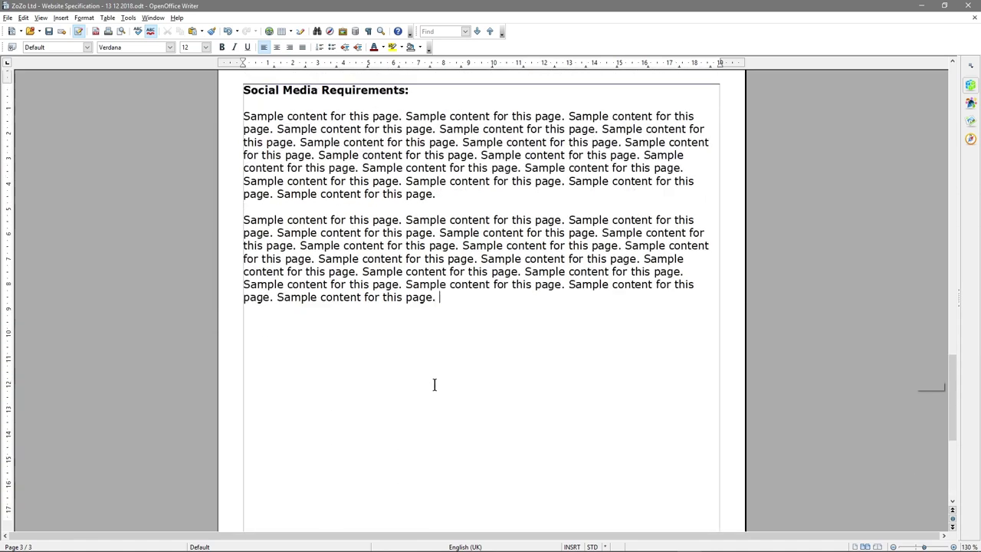
left_click_drag(455, 368, 229, 158)
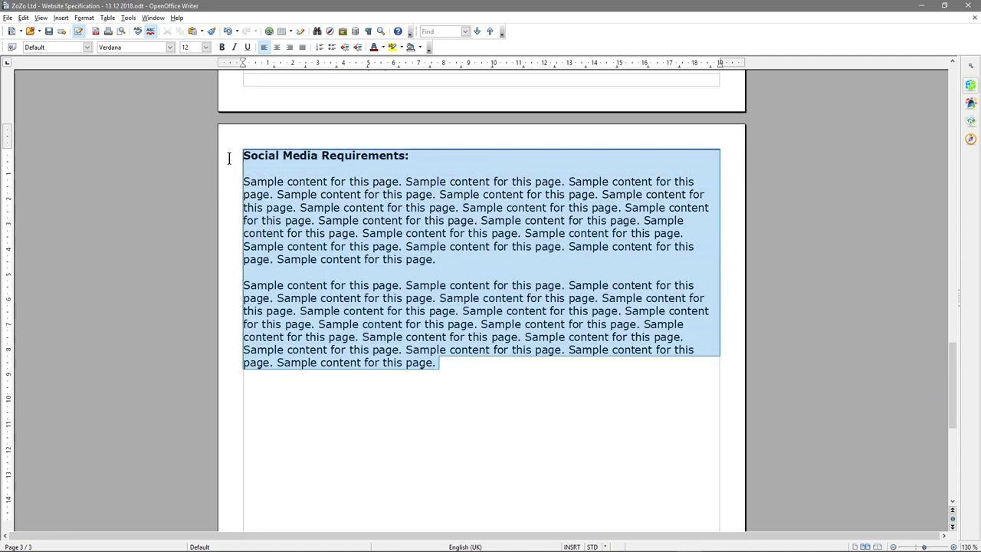
left_click(450, 367)
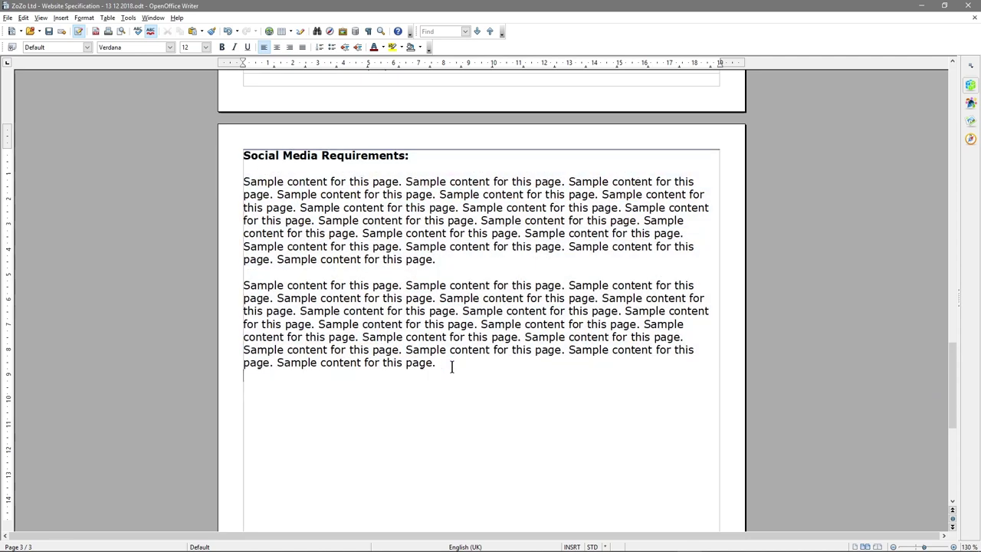
scroll(451, 367, "up", 10)
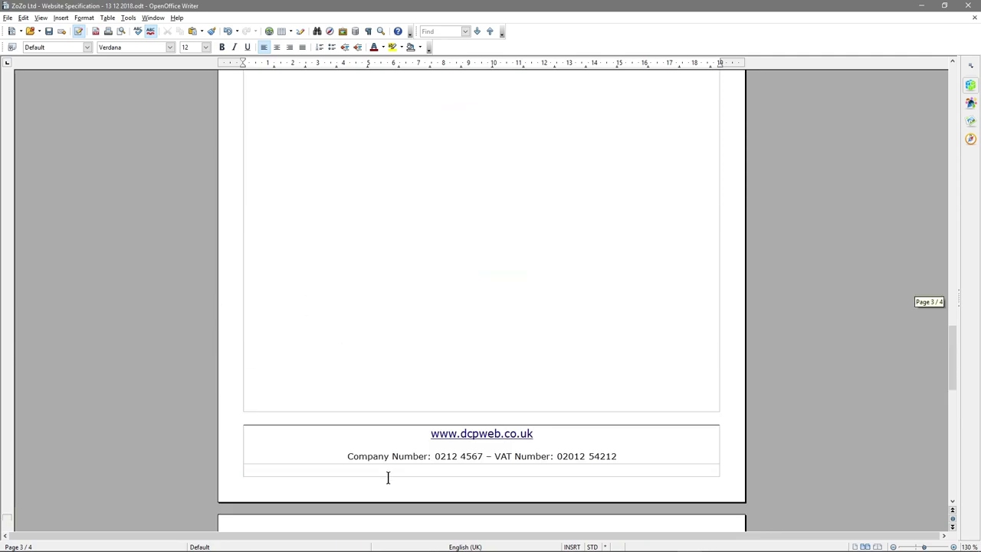
scroll(385, 462, "down", 4)
scroll(360, 414, "up", 6)
scroll(318, 368, "down", 12)
scroll(312, 307, "up", 6)
scroll(310, 273, "down", 8)
scroll(307, 274, "up", 9)
scroll(302, 274, "down", 9)
left_click(460, 244)
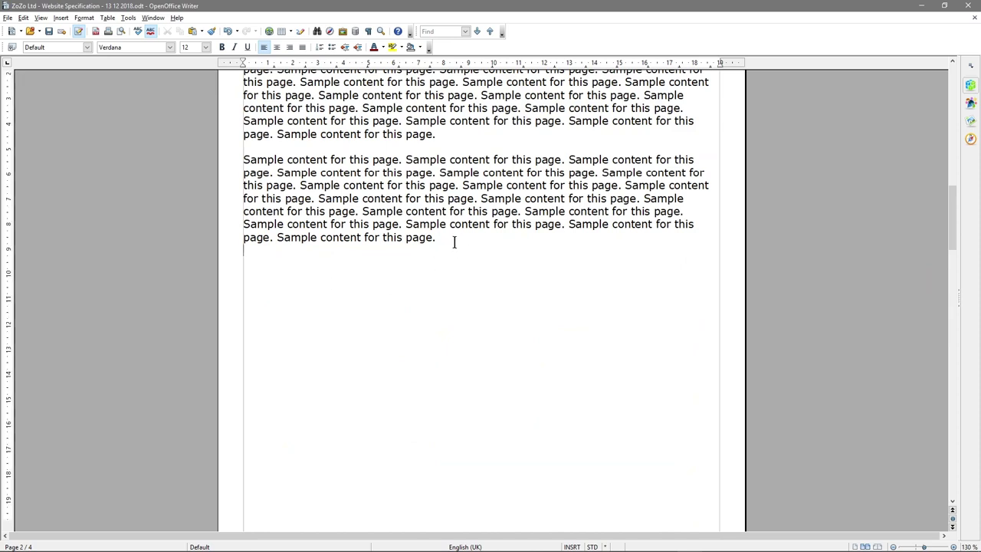
key("Delete")
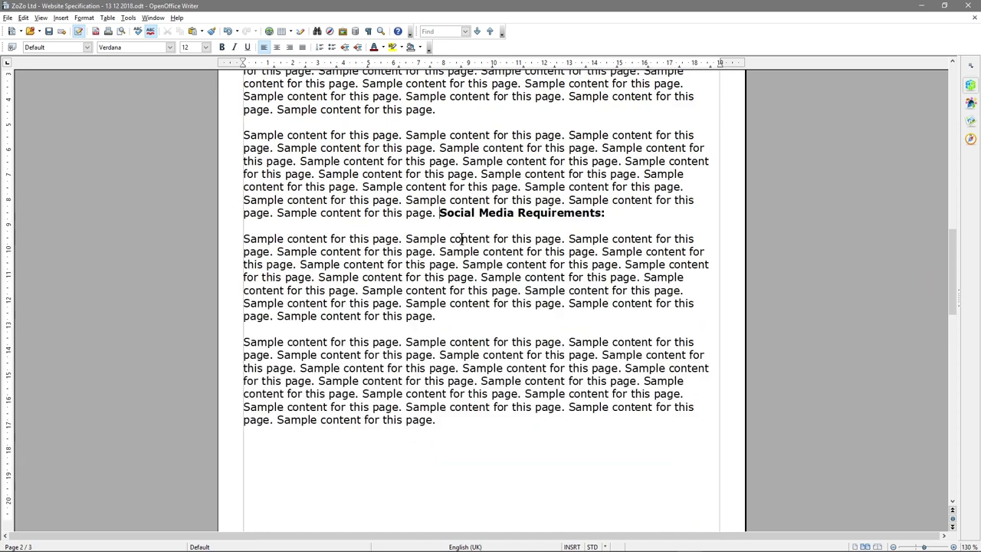
key("Return")
key("Return")
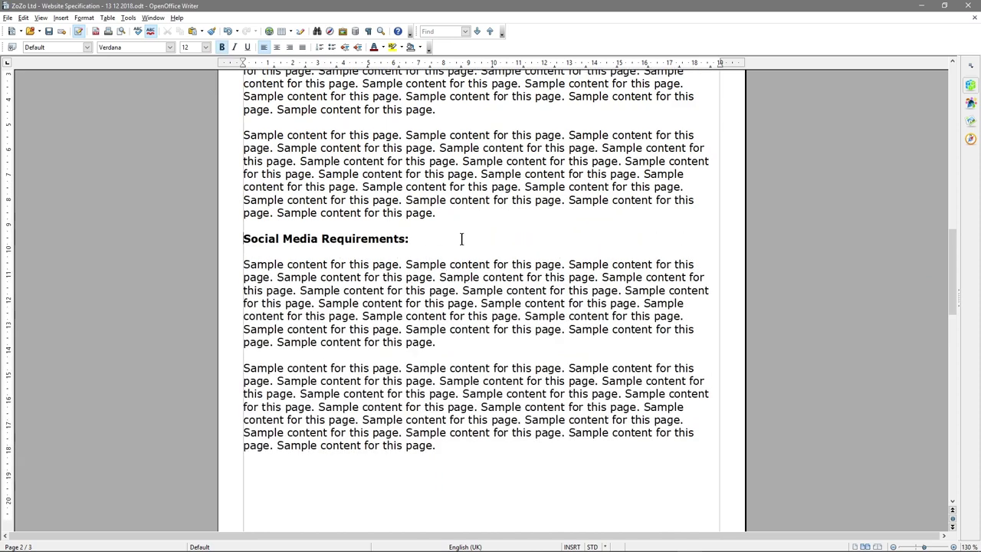
key("ctrl+Return")
Step: Delete the leftover section text and the empty third page
left_click_drag(436, 476, 239, 269)
key("Delete")
key("BackSpace")
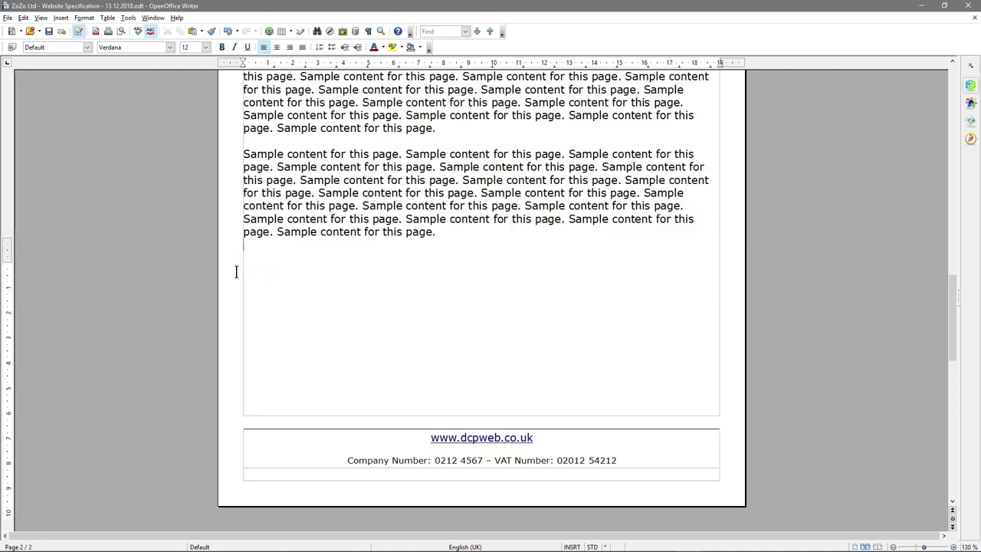
scroll(236, 271, "up", 8)
Step: Retitle the second Social Media Requirements heading as 'Hosting & Email Requirements:'
left_click_drag(262, 90, 429, 283)
left_click_drag(322, 323, 399, 499)
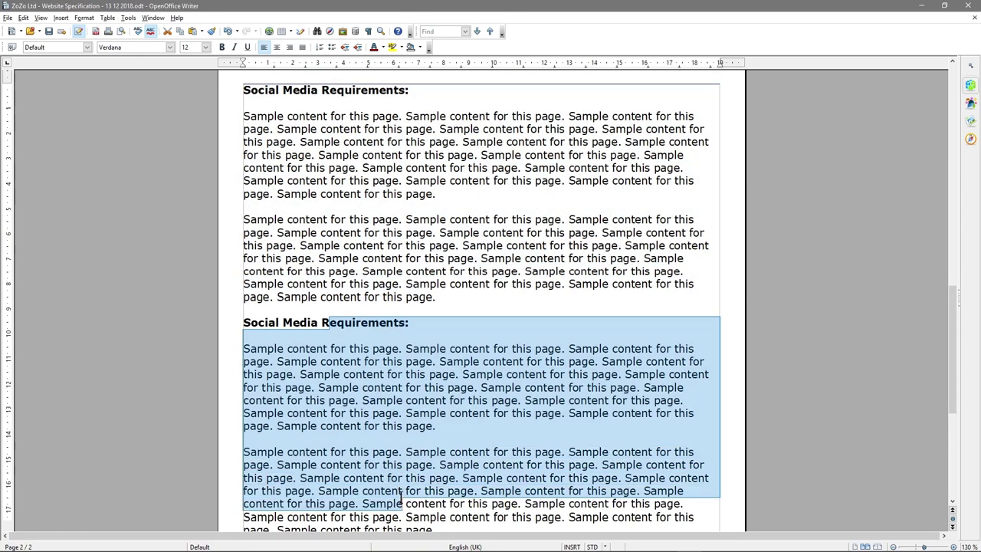
left_click(416, 326)
left_click_drag(416, 326, 222, 322)
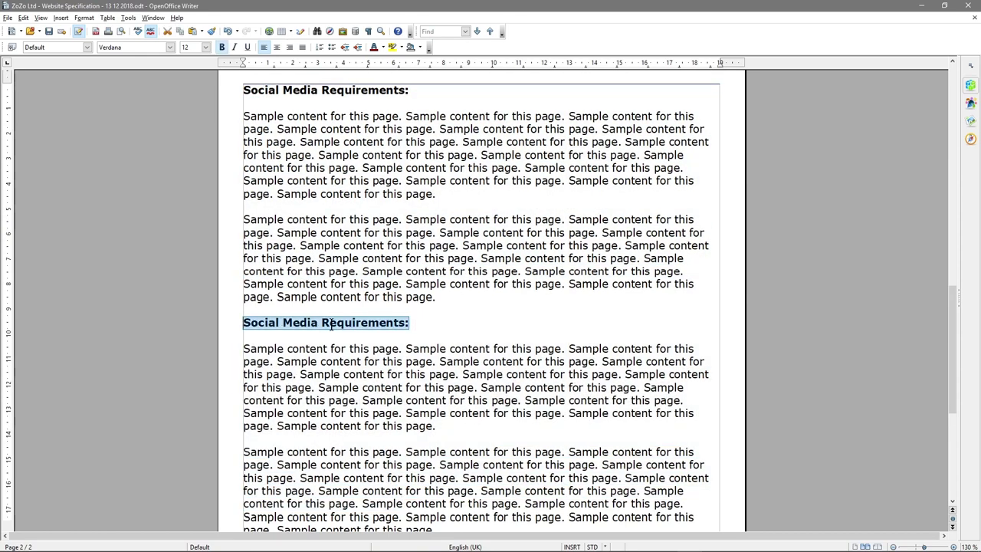
type("Hosting ")
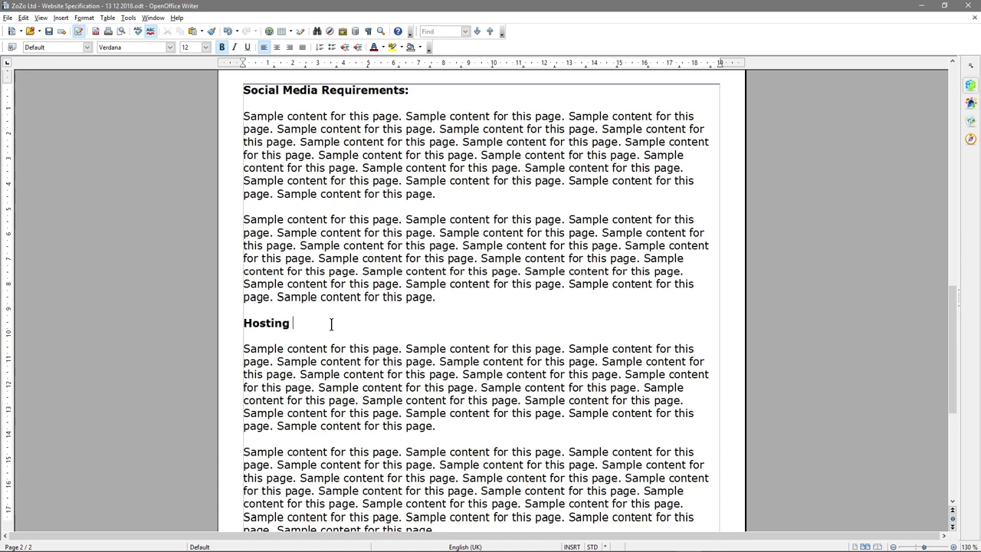
type("& Email Rew")
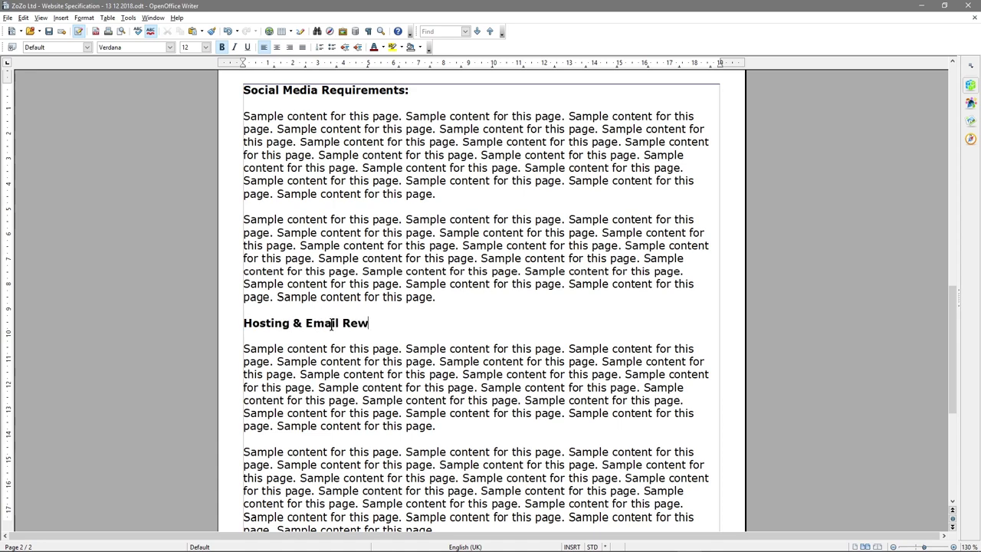
key("BackSpace")
type("qui")
key("Return")
key("ctrl+End")
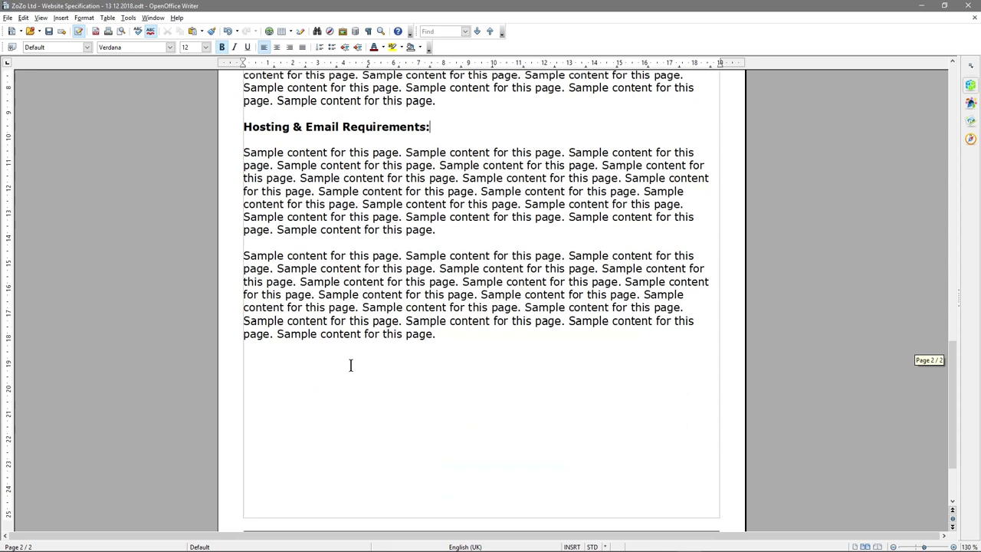
scroll(469, 364, "down", 3)
Step: Move the 'Regards' and 'Team DCP Web Designers' lines after the last paragraph
scroll(452, 358, "up", 20)
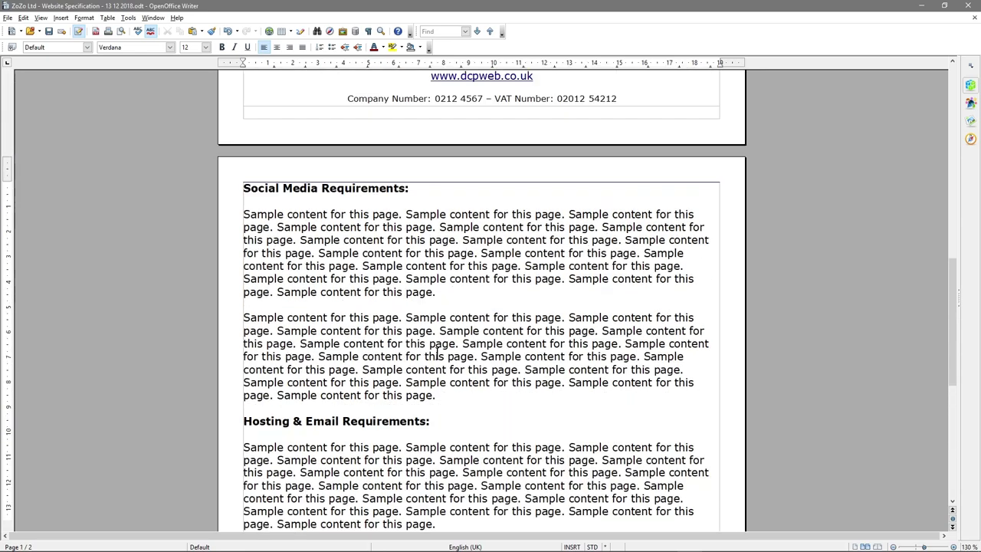
scroll(429, 352, "down", 3)
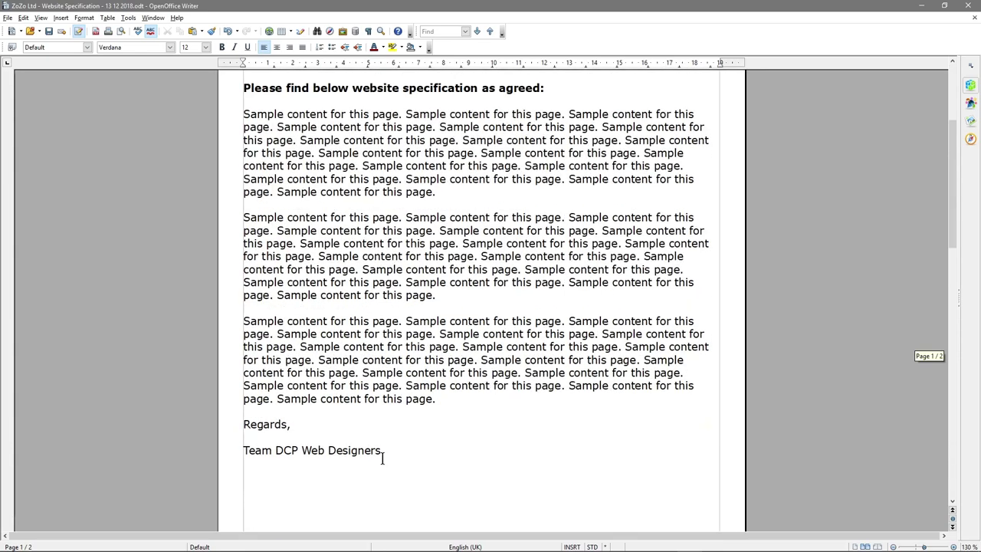
left_click_drag(381, 451, 228, 427)
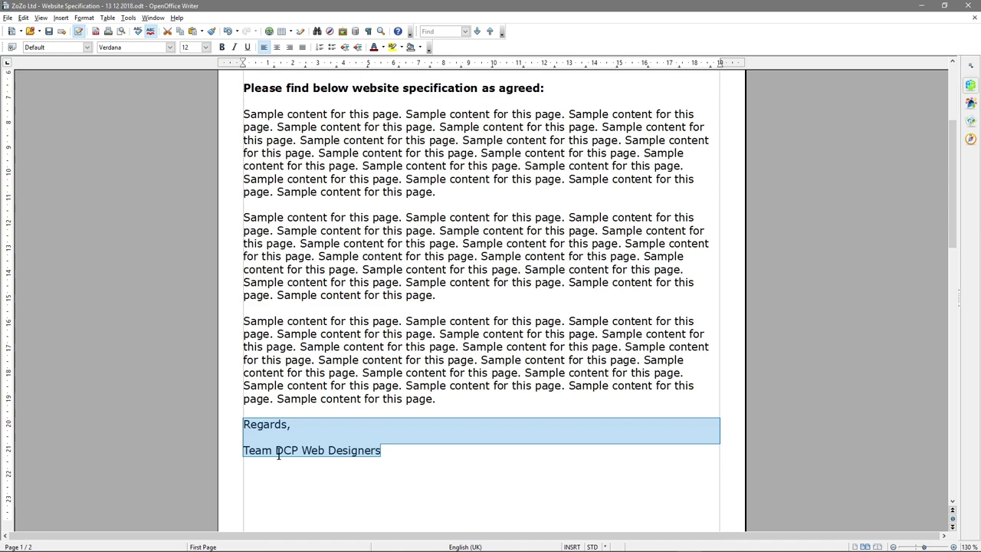
key("ctrl+x")
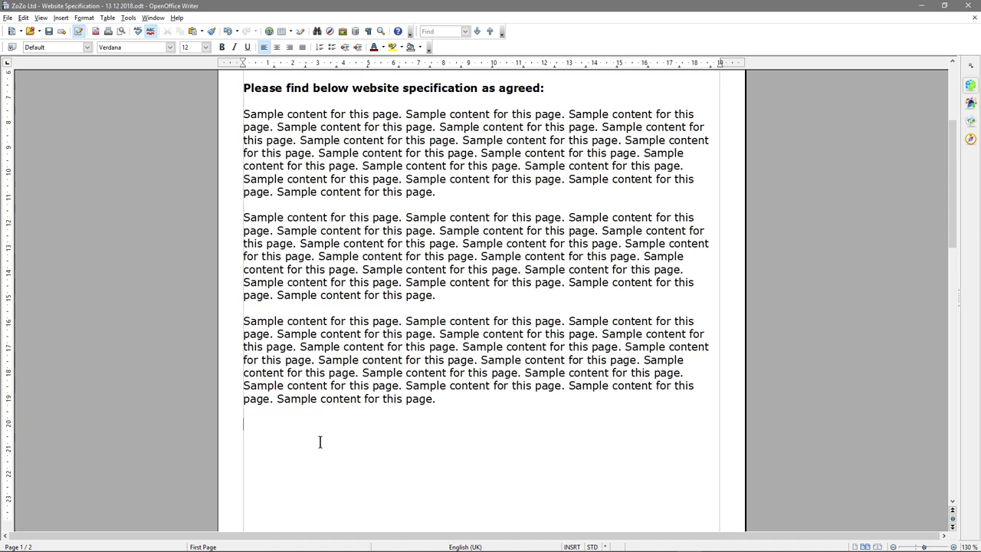
scroll(318, 443, "down", 15)
scroll(295, 352, "down", 2)
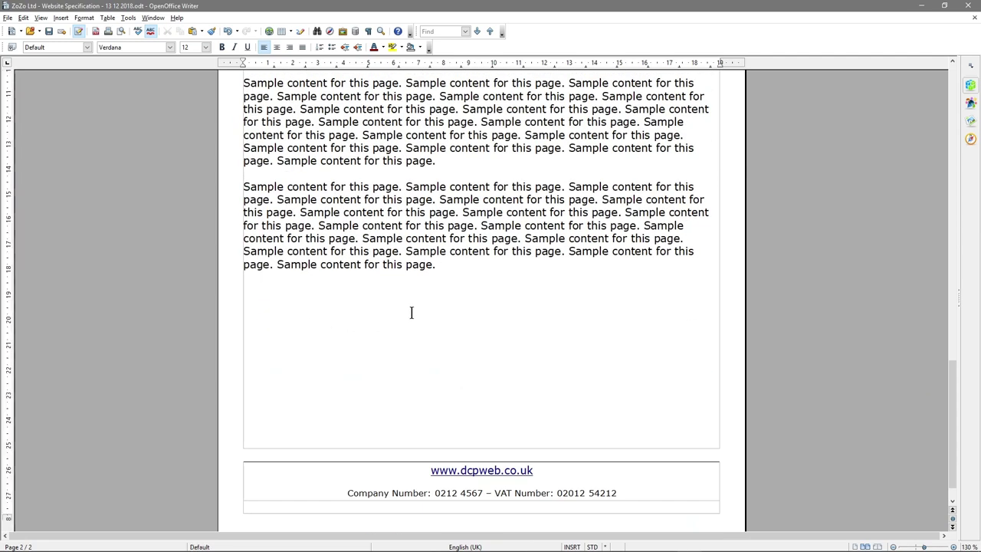
key("ctrl+v")
Step: Save the letter and check the moved sign-off and footer text
key("ctrl+s")
left_click_drag(248, 293, 357, 316)
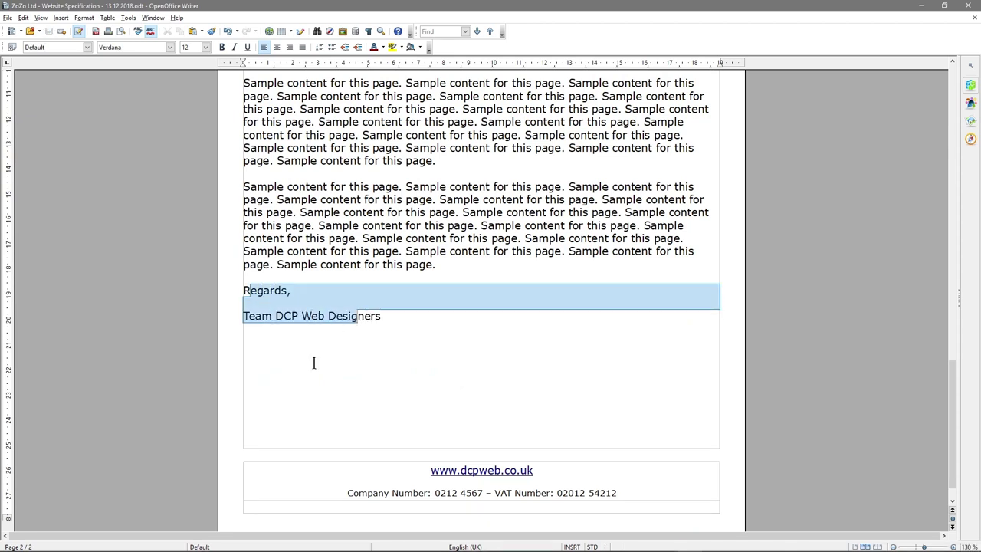
left_click(361, 366)
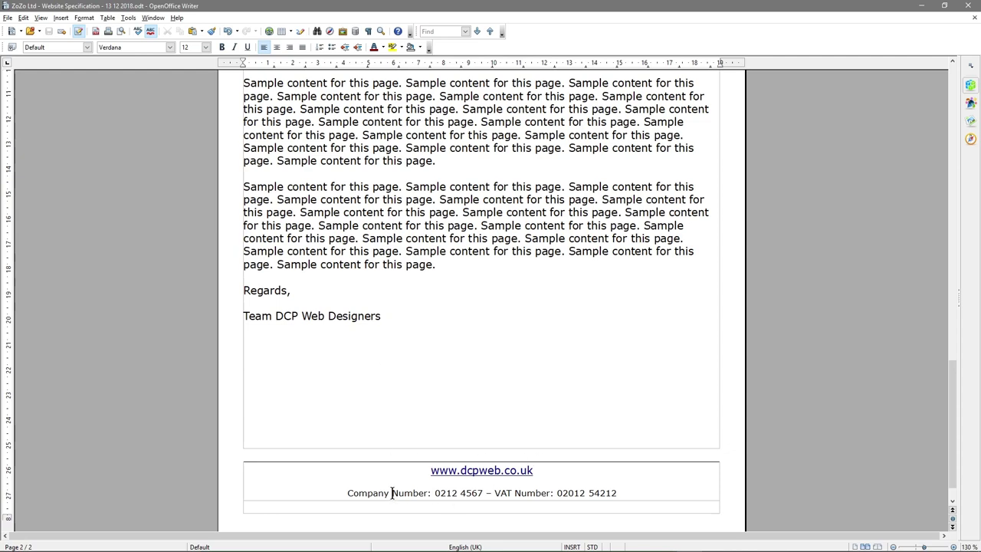
left_click_drag(370, 491, 545, 491)
Step: Export the letter as 'ZoZo Ltd - Website Specification - 13 12 2018.pdf'
left_click(540, 490)
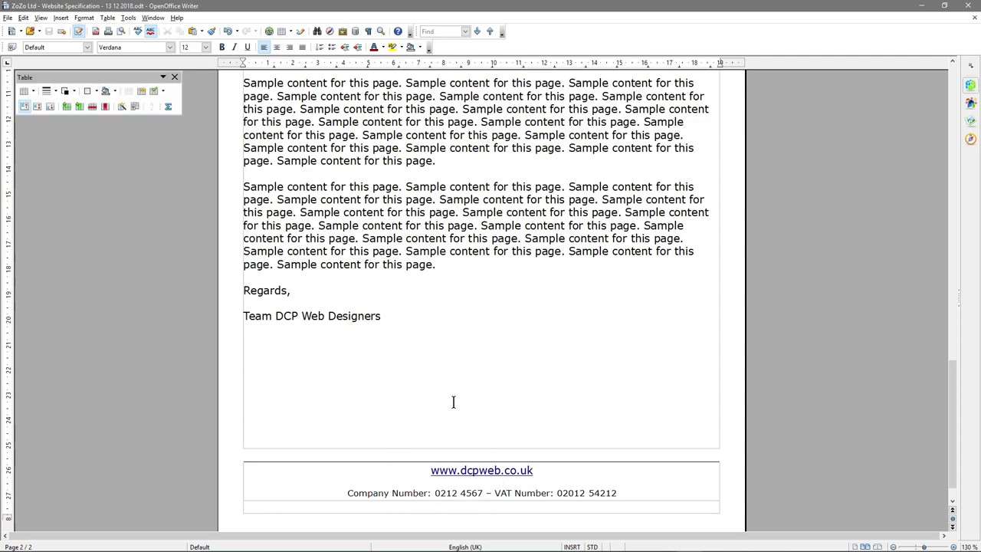
scroll(481, 442, "up", 12)
scroll(399, 314, "up", 10)
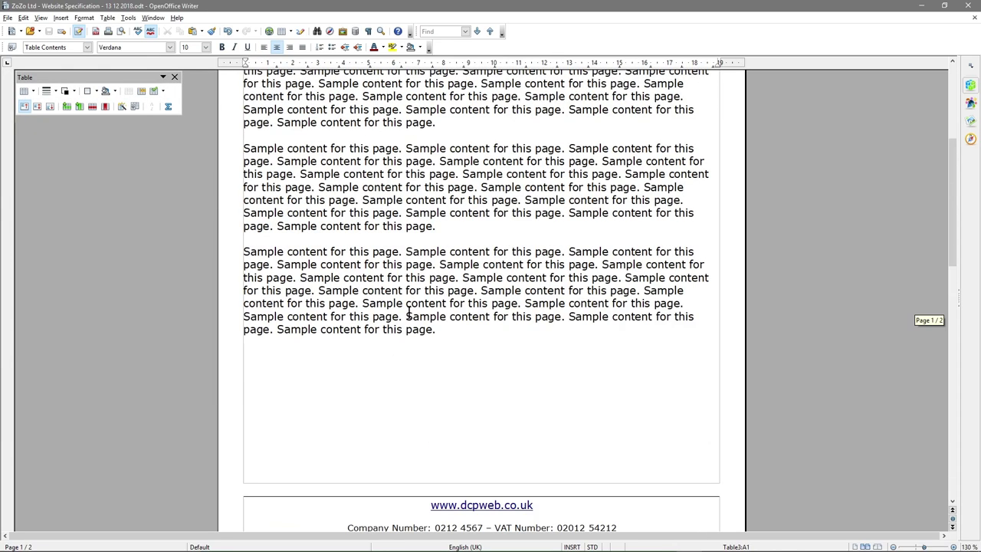
left_click(386, 164)
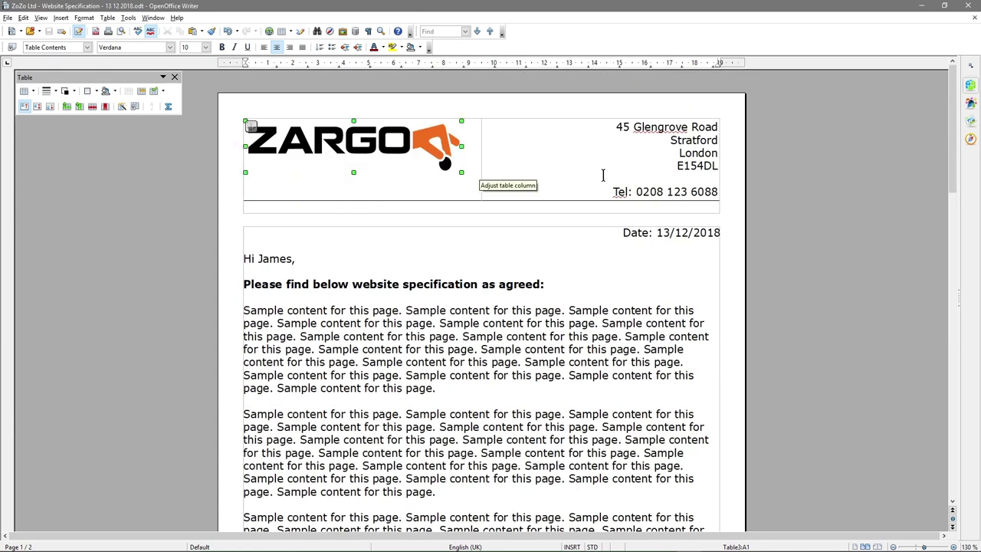
left_click(602, 176)
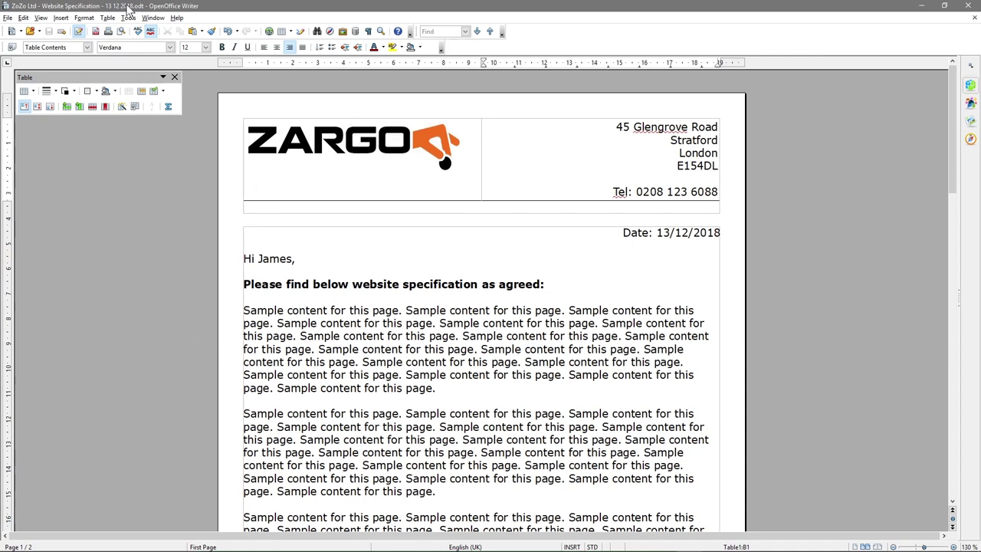
left_click(96, 34)
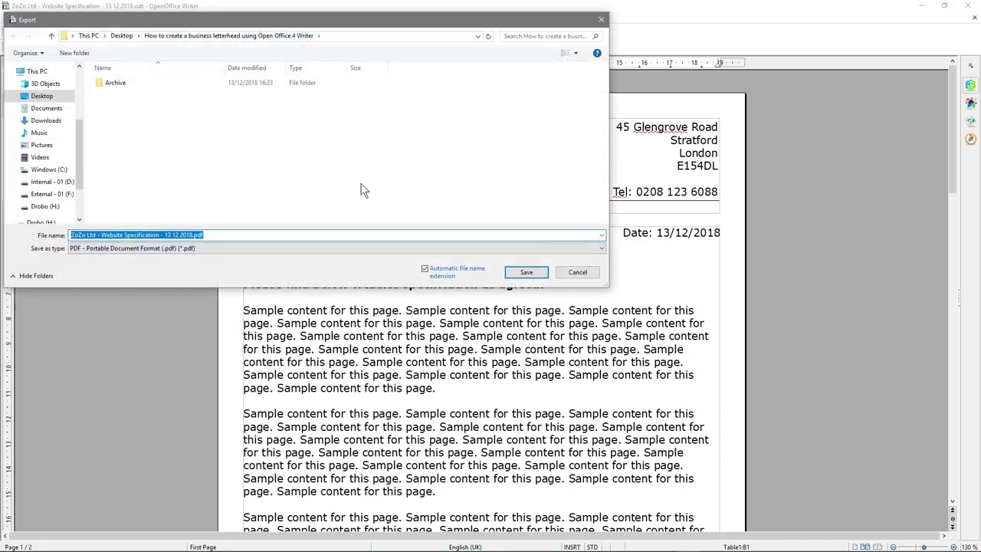
left_click(525, 275)
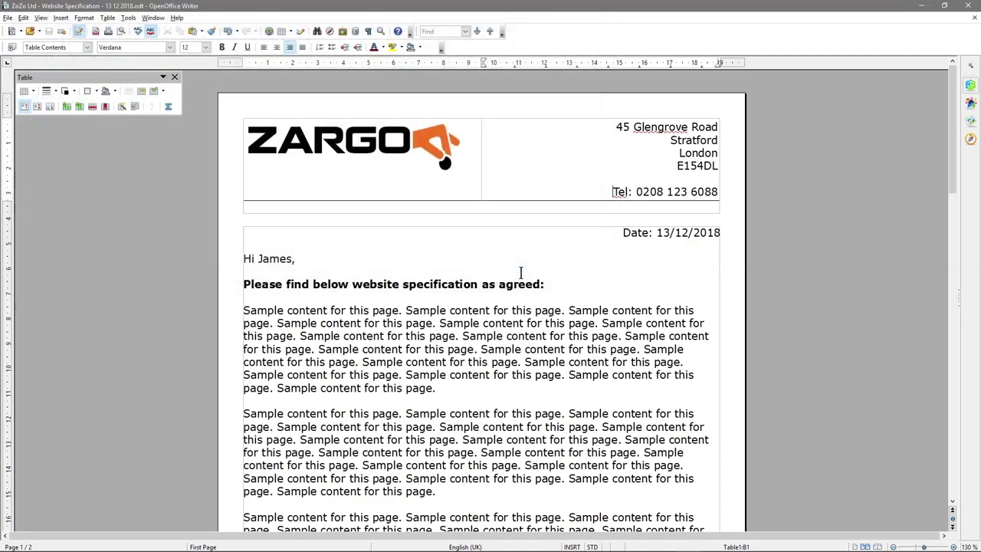
Step: Close Writer, widen the Explorer columns, and open the exported PDF in Acrobat Reader
left_click(970, 11)
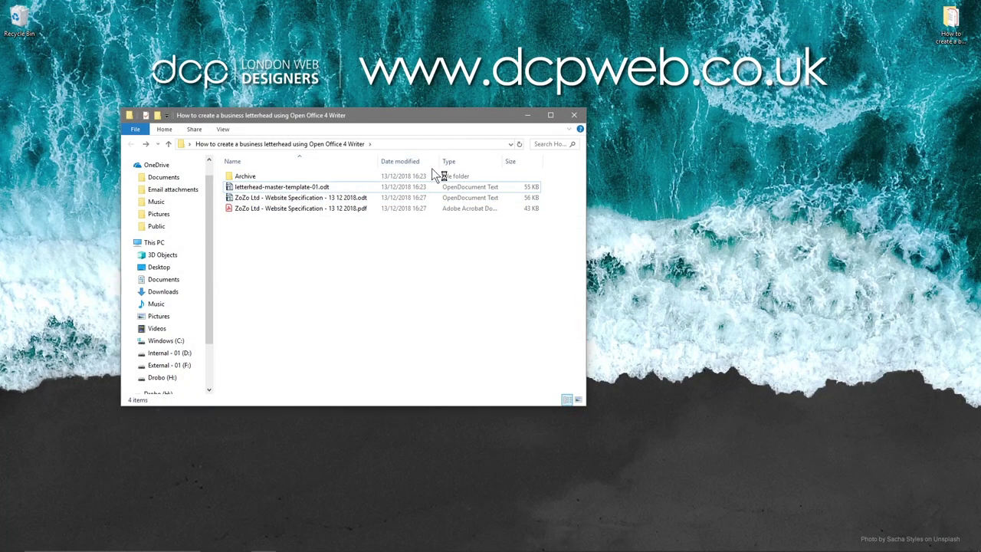
double_click(502, 162)
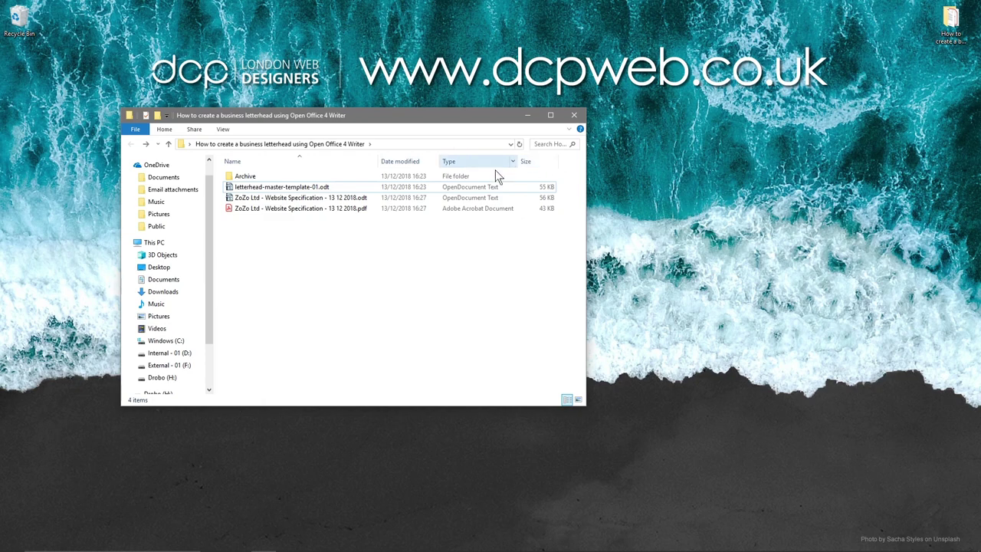
double_click(439, 161)
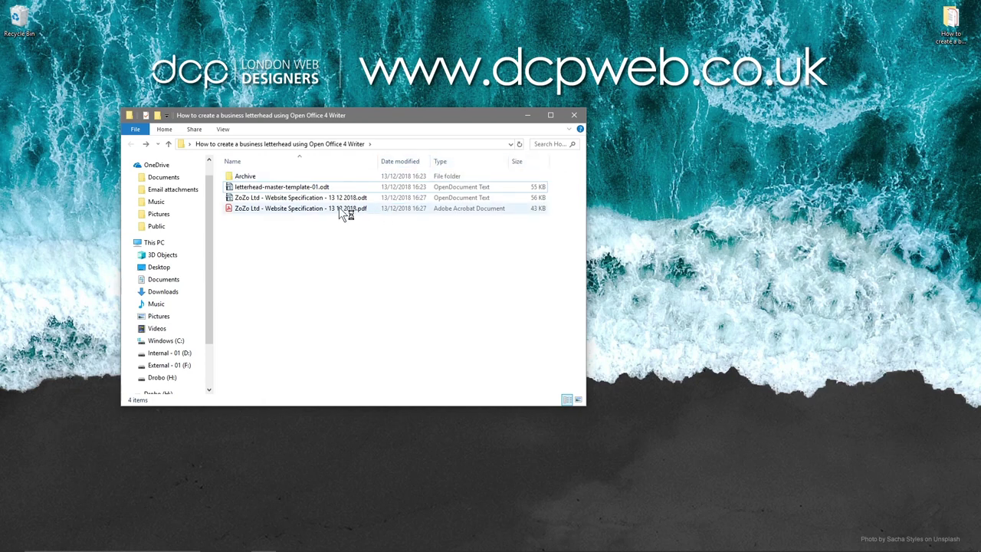
double_click(339, 207)
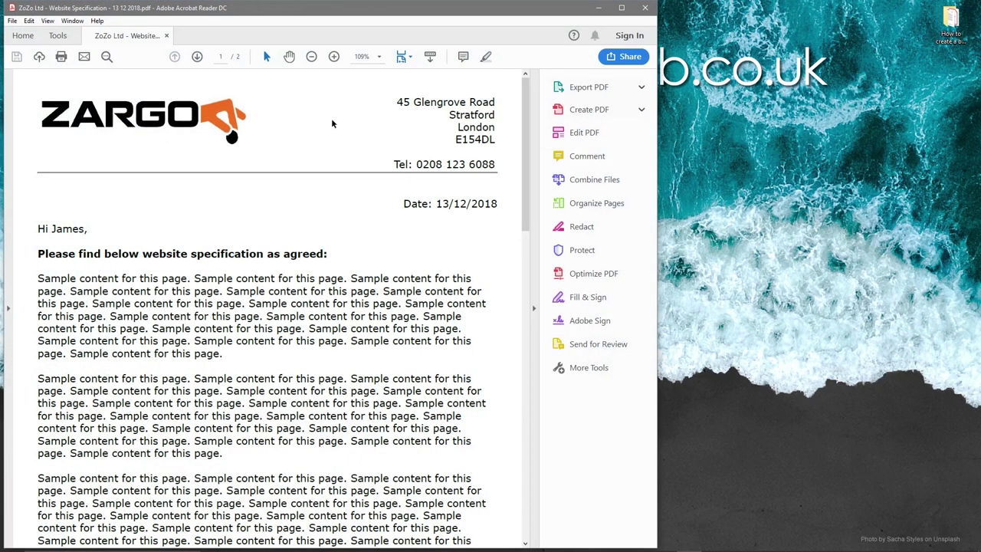
scroll(326, 235, "down", 15)
scroll(323, 243, "up", 15)
scroll(324, 234, "down", 5)
left_click(269, 354)
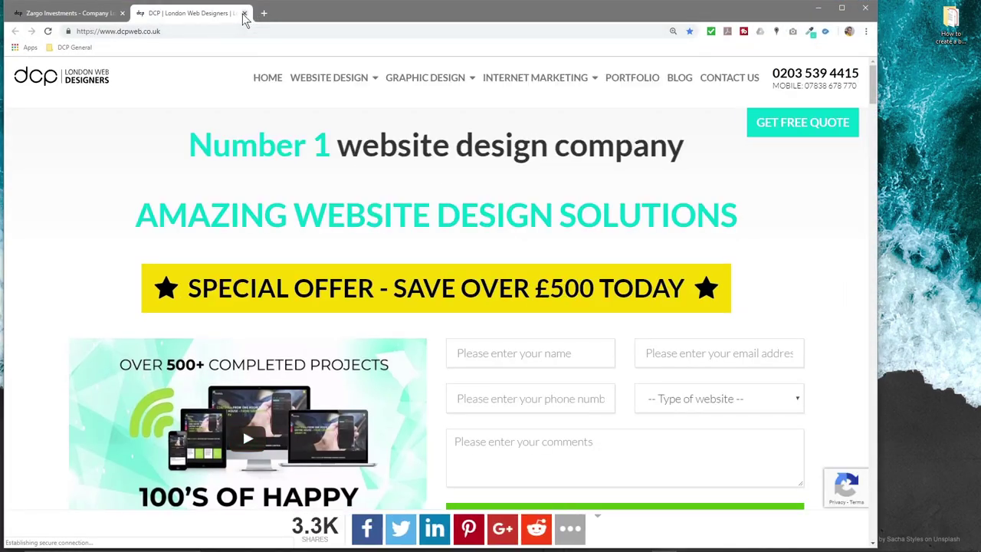
left_click(245, 13)
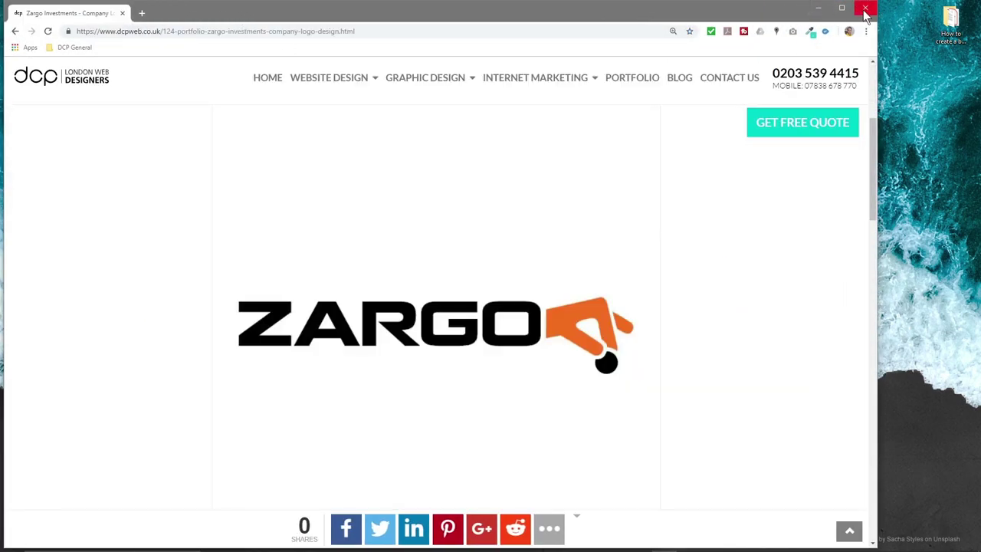
left_click(865, 7)
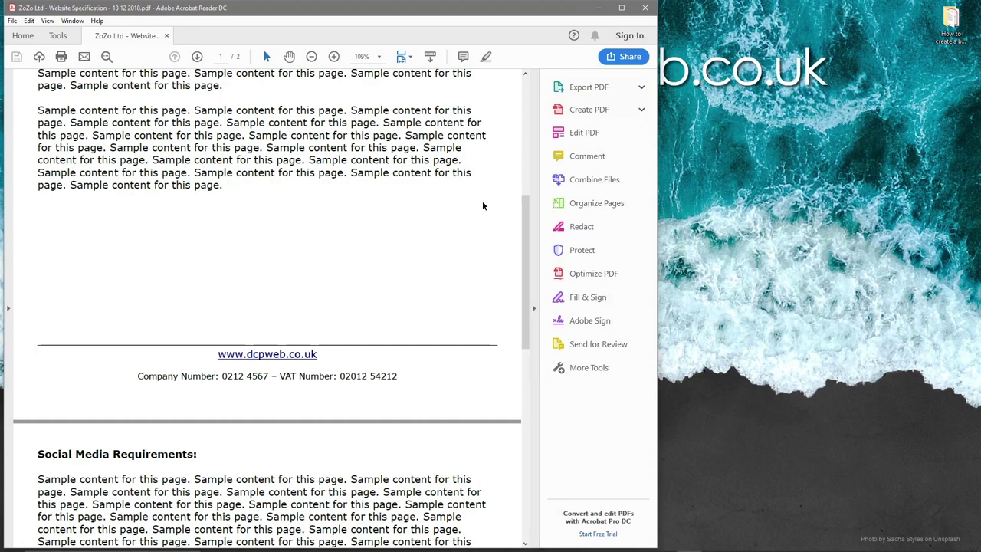
Step: Shorten the reader window and test selecting the logo, letterhead, date and page 1 text
scroll(316, 273, "up", 10)
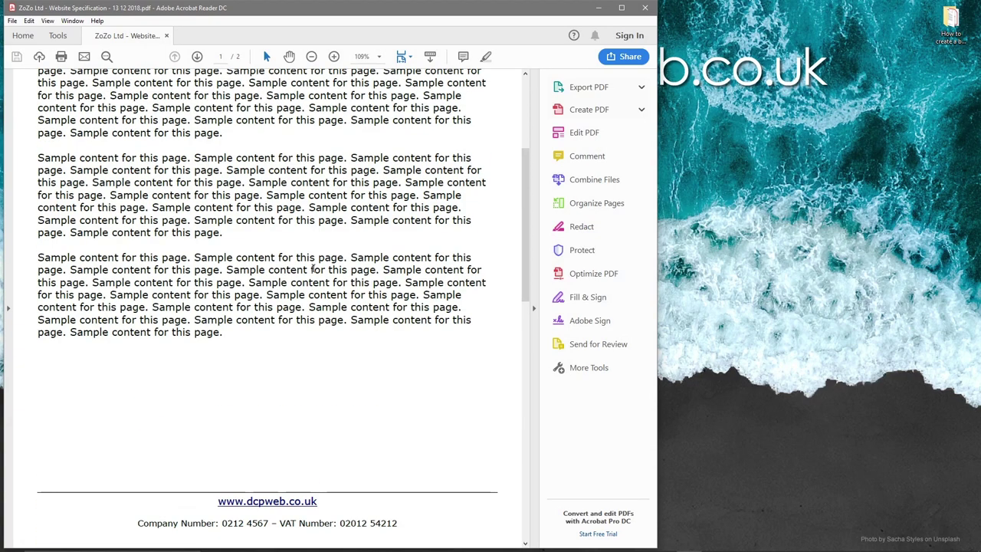
left_click_drag(406, 1, 687, 34)
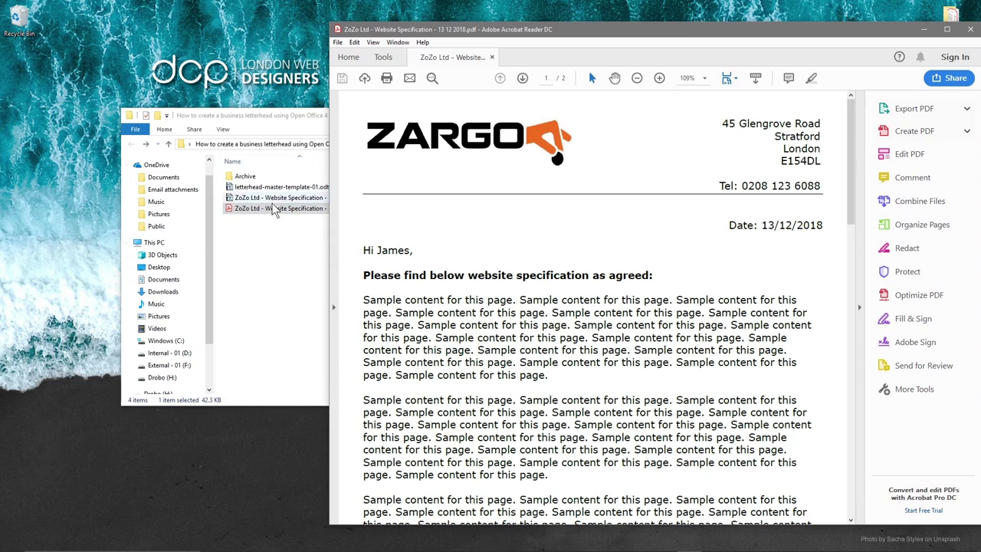
left_click(493, 141)
left_click_drag(716, 127, 812, 161)
left_click_drag(718, 185, 821, 188)
left_click_drag(730, 225, 824, 230)
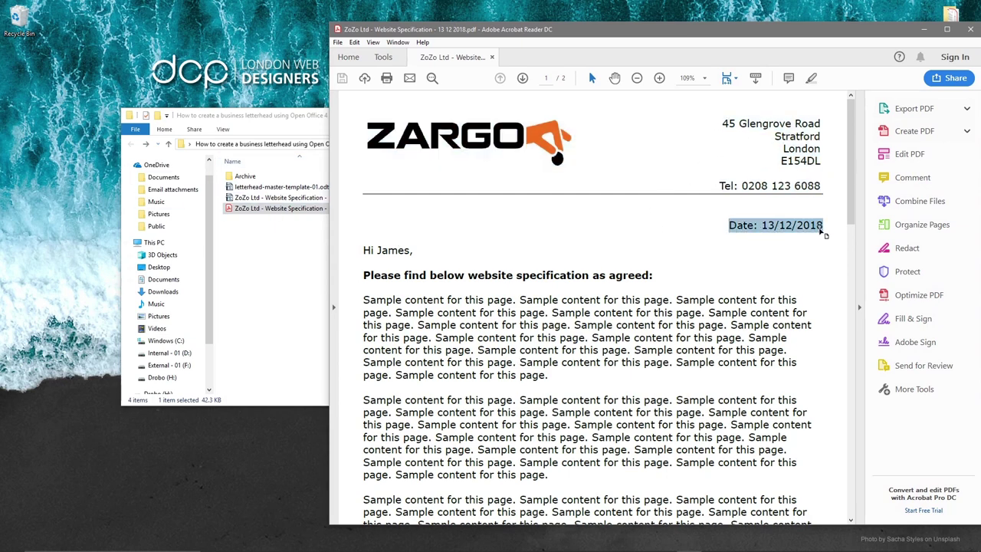
left_click_drag(364, 250, 423, 252)
left_click(399, 251)
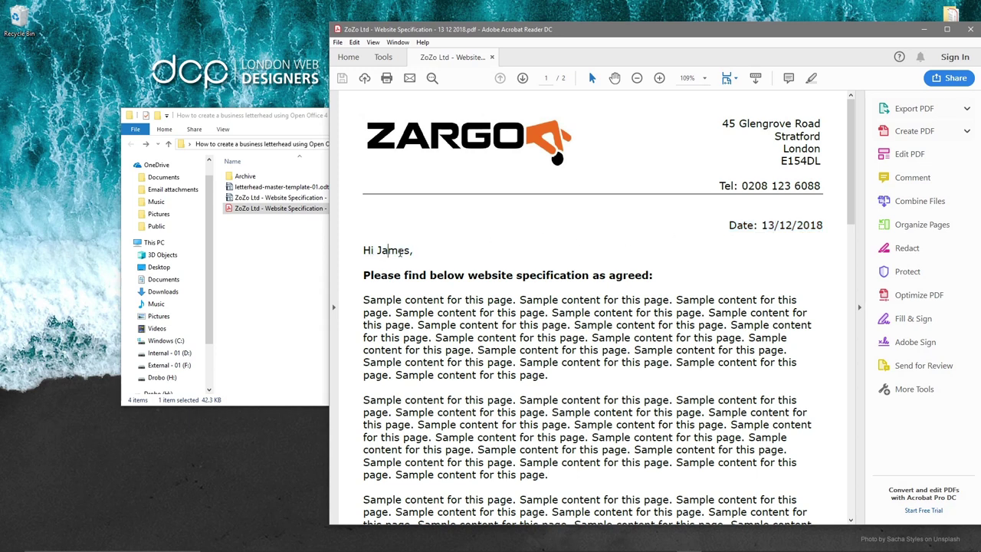
left_click_drag(364, 275, 549, 475)
scroll(539, 209, "down", 5)
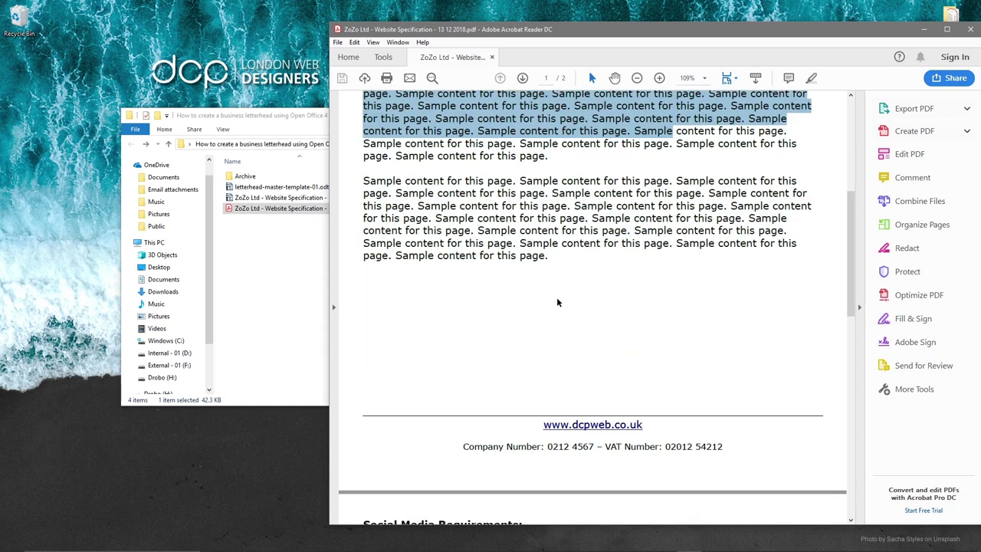
scroll(538, 208, "up", 5)
left_click(514, 304)
left_click_drag(480, 189, 540, 439)
left_click(540, 439)
Step: Test text selection on page 2, then hide the right-hand Tools panel
scroll(511, 381, "down", 5)
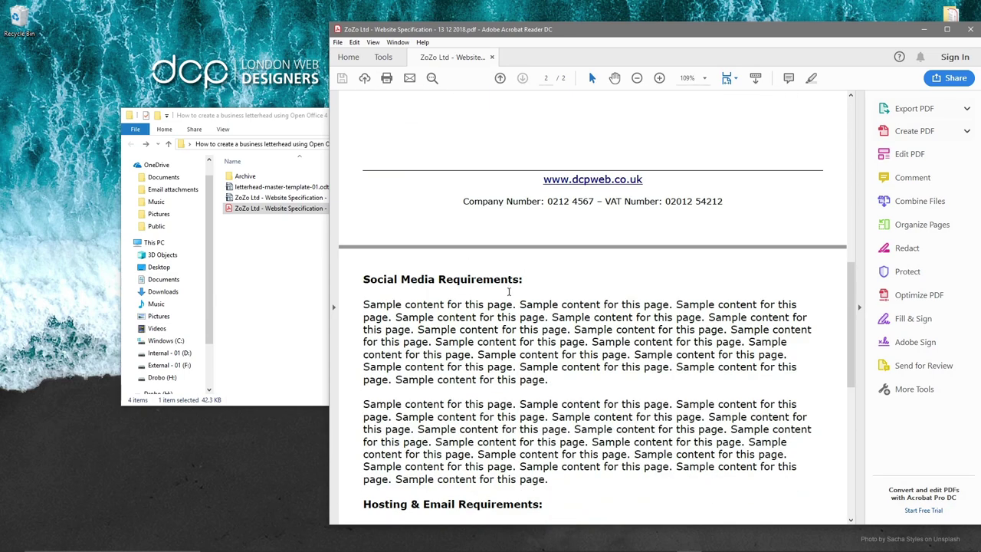
scroll(408, 153, "down", 2)
left_click_drag(408, 157, 515, 446)
scroll(526, 375, "down", 4)
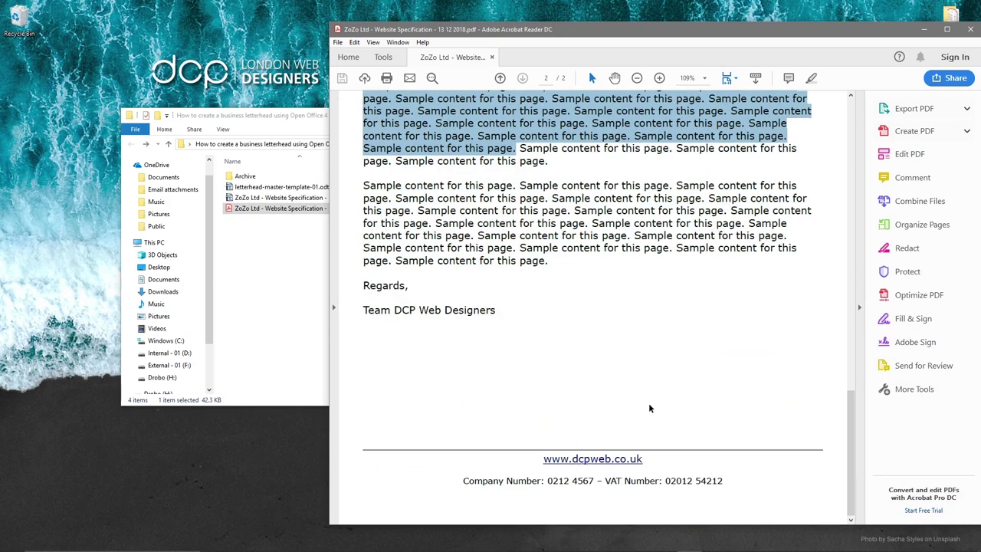
scroll(648, 406, "up", 6)
left_click(472, 274)
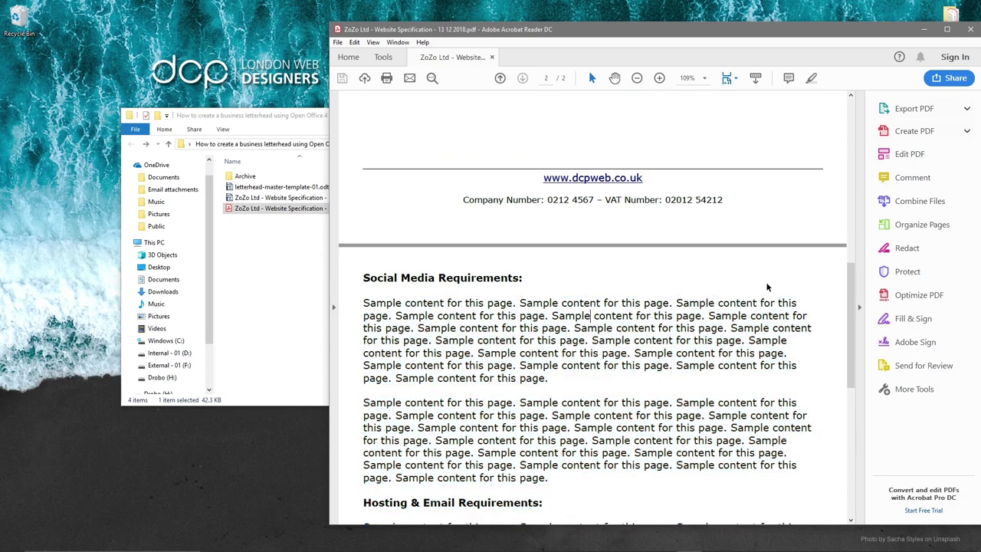
scroll(767, 286, "up", 10)
left_click(859, 307)
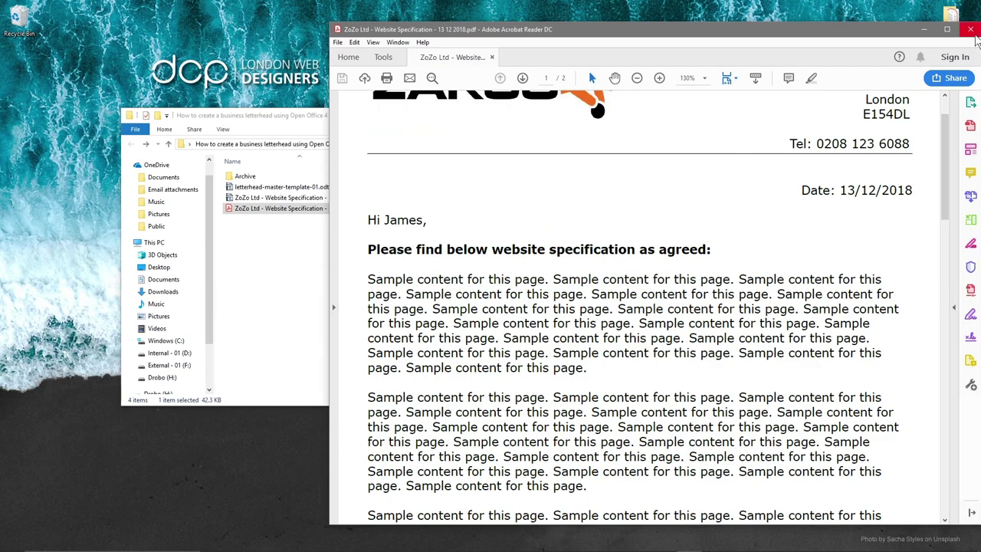
Step: Maximise Acrobat Reader, scroll the letter and test highlighting lines of body text
left_click(947, 29)
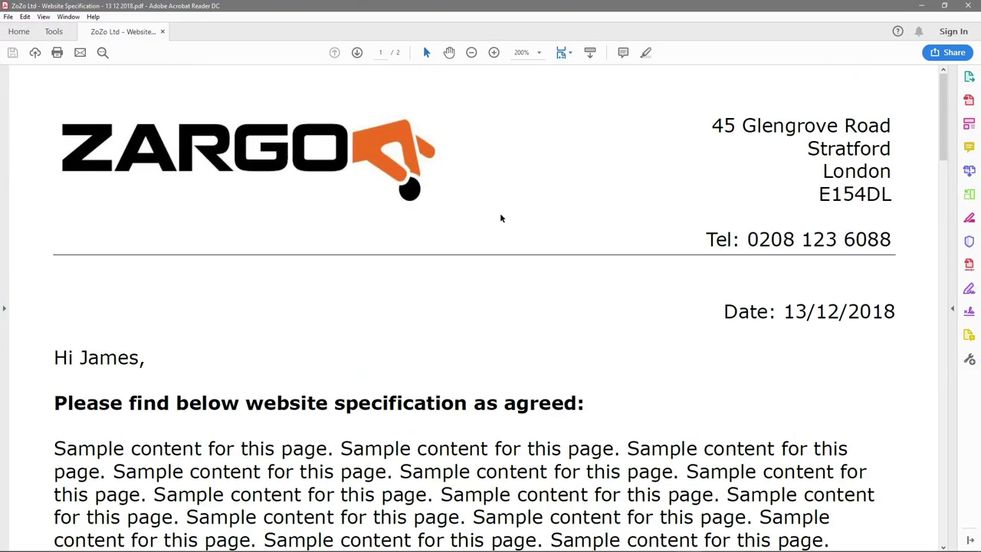
scroll(502, 219, "down", 4, "ctrl")
scroll(426, 240, "up", 2, "ctrl")
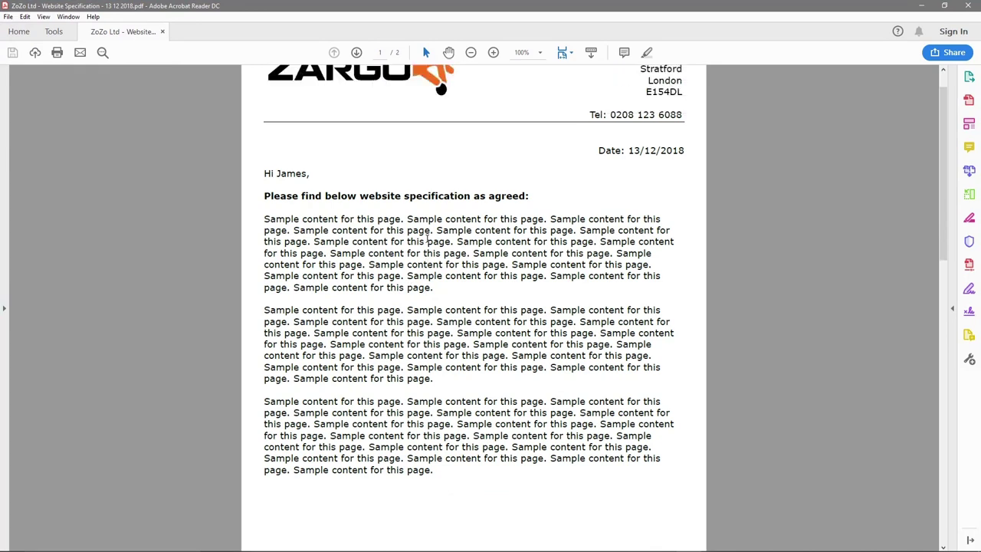
scroll(427, 240, "up", 1)
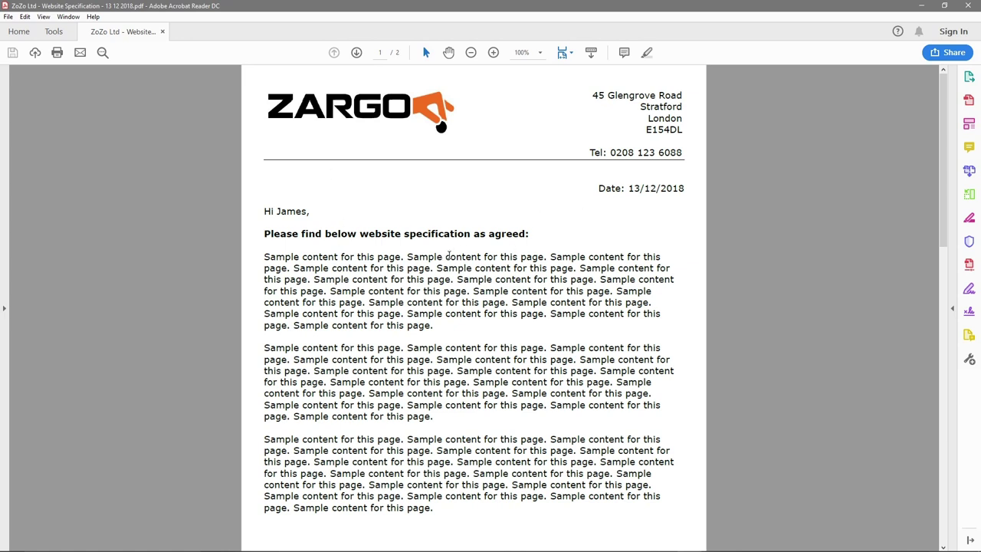
left_click_drag(419, 289, 548, 302)
left_click(502, 292)
left_click_drag(554, 268, 512, 279)
left_click(466, 285)
Step: Highlight text from the heading into paragraph 3, then open the editable .odt letter
left_click_drag(457, 371, 483, 439)
left_click(429, 371)
left_click_drag(405, 234, 504, 451)
left_click(480, 449)
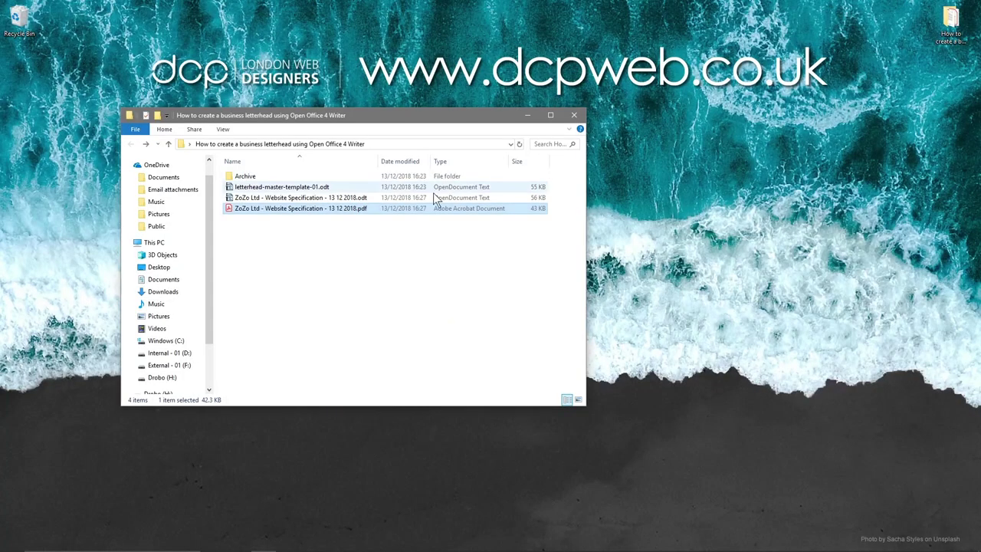
double_click(307, 198)
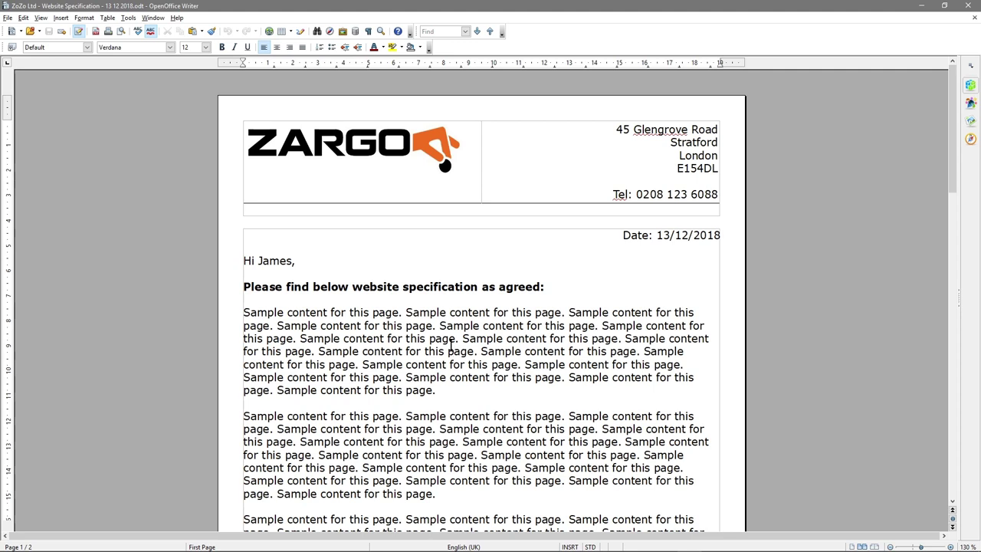
Step: Leave the Writer letter, reopen the PDF briefly, then close Acrobat Reader and File Explorer
left_click(719, 197)
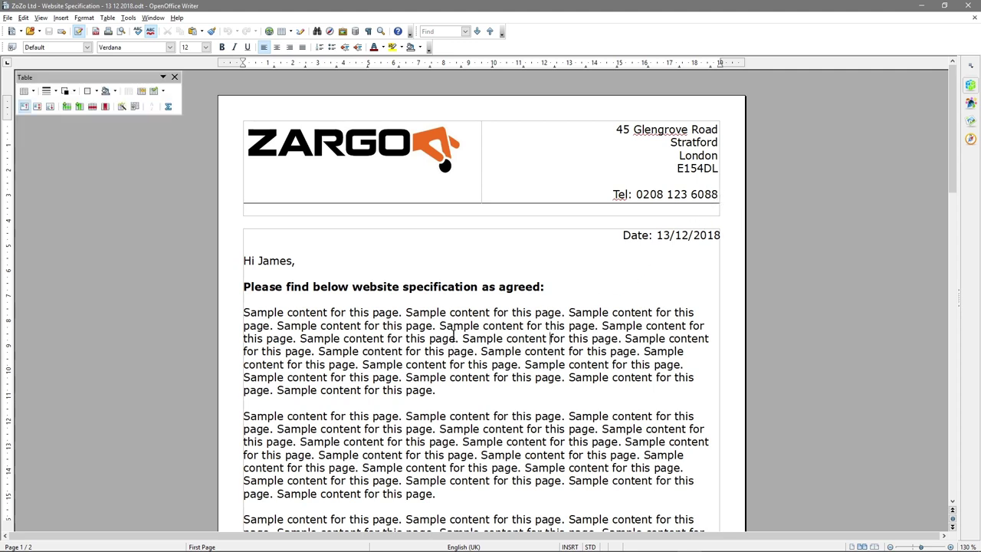
left_click(537, 270)
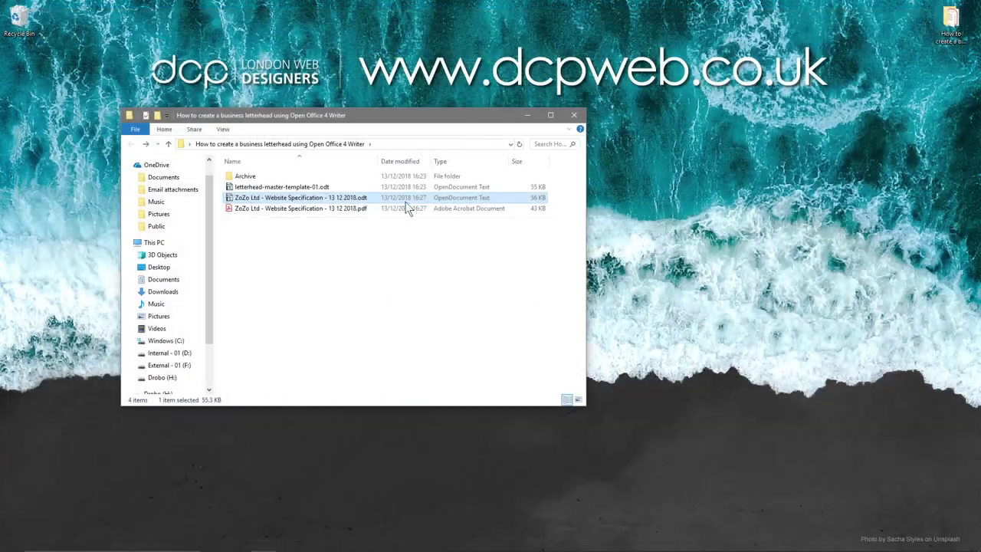
double_click(318, 212)
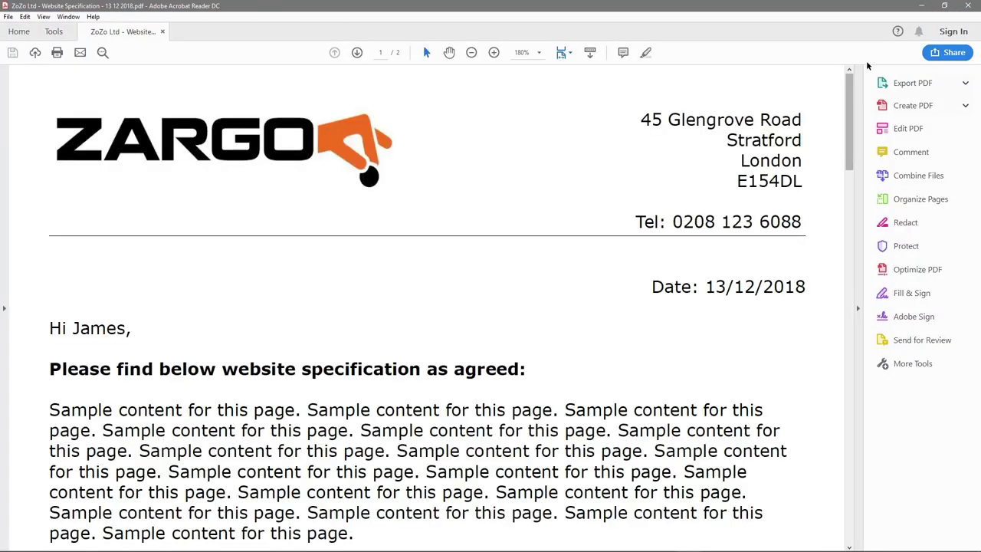
left_click(969, 5)
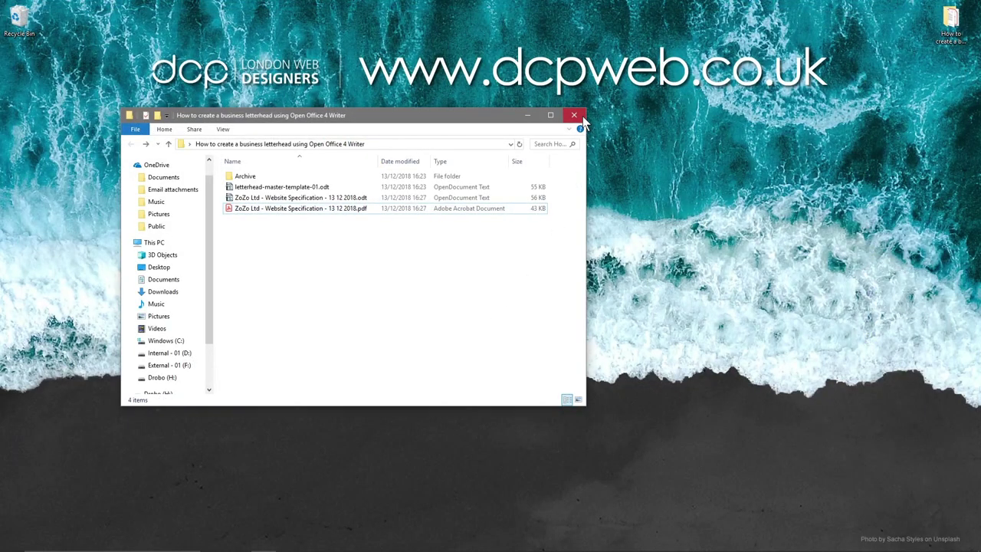
left_click(574, 115)
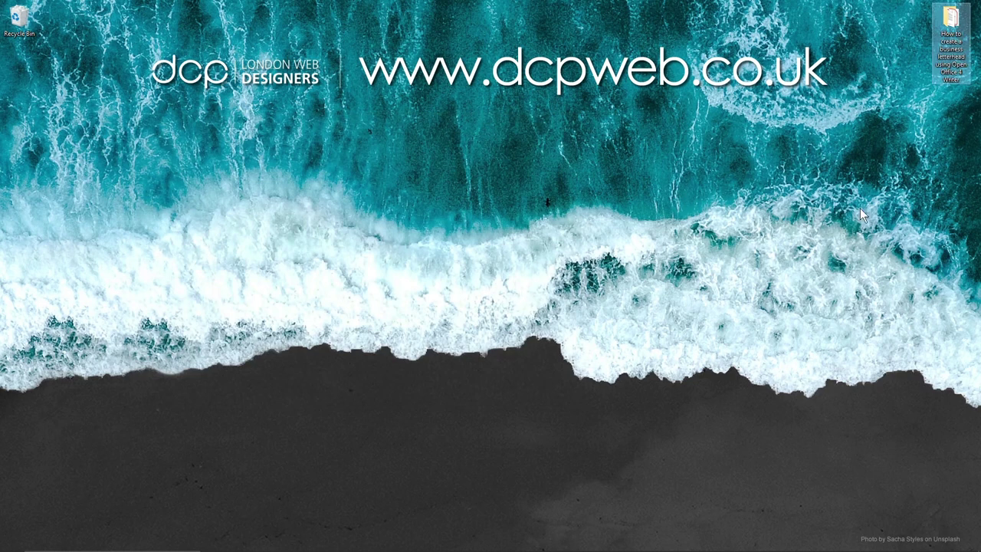